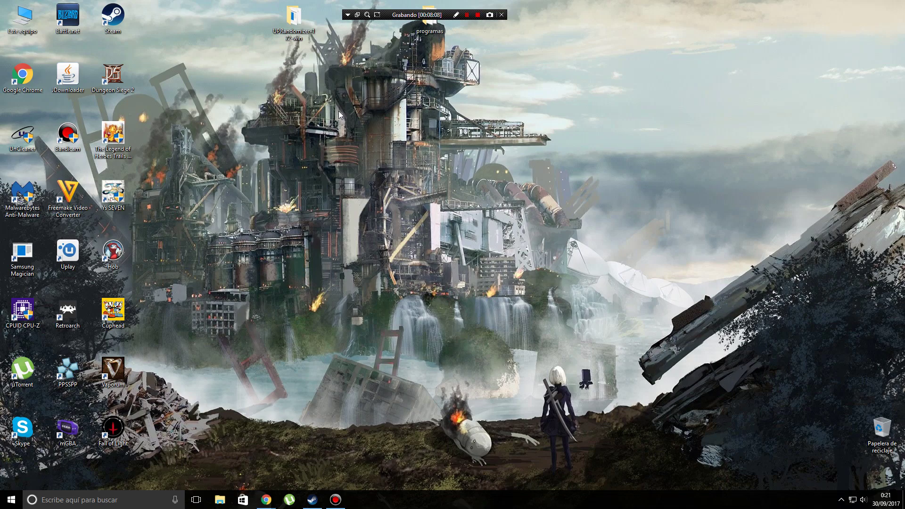
{"action": "left_click_drag", "start_coordinate": [152, 72], "coordinate": [160, 438]}
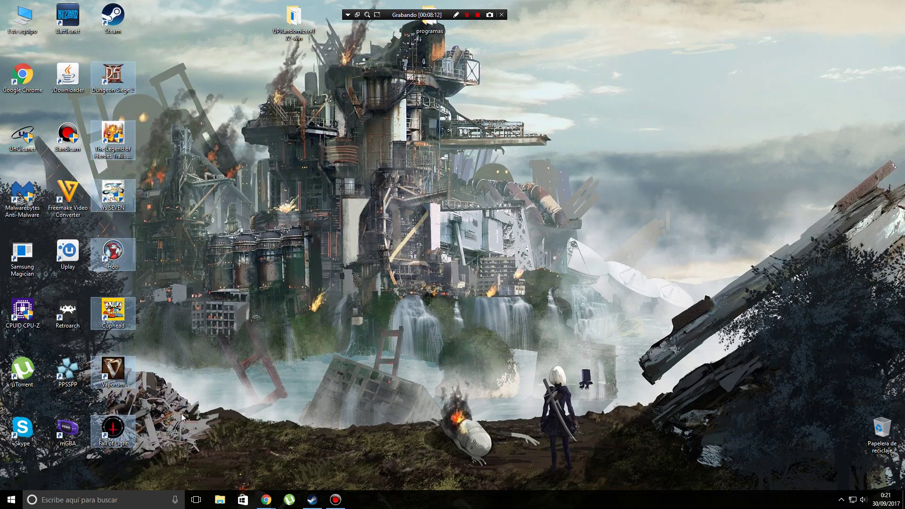
{"action": "left_click", "coordinate": [254, 310]}
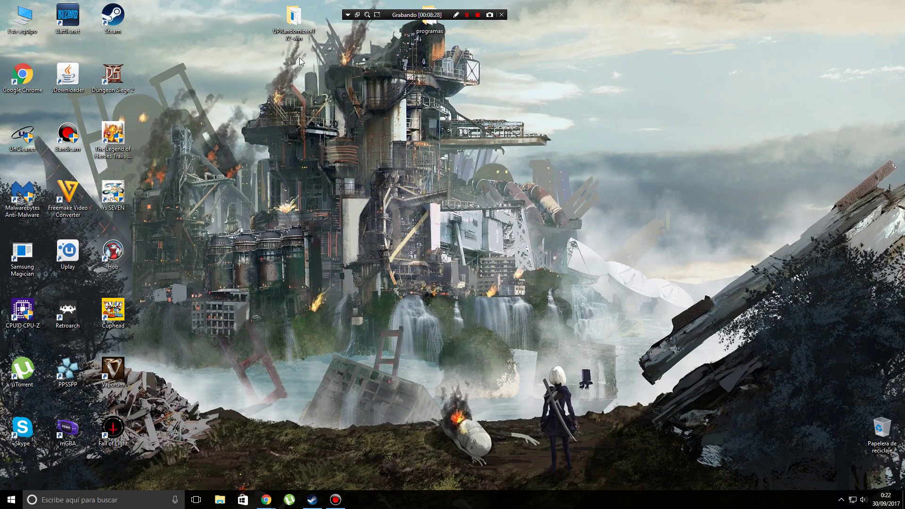
Open the UPRandomizer-172-win folder on the desktop and launch the randomizer program from it.
{"action": "double_click", "coordinate": [294, 21]}
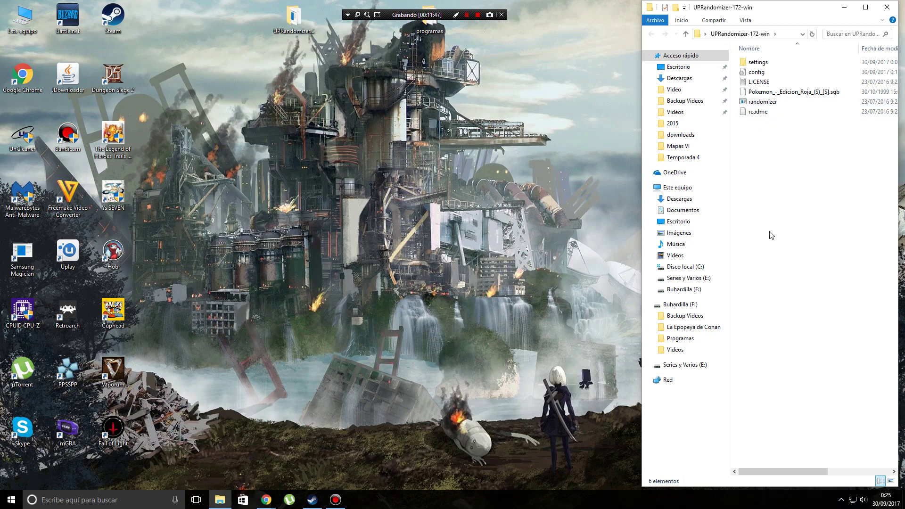
{"action": "double_click", "coordinate": [759, 102]}
{"action": "left_click", "coordinate": [483, 259]}
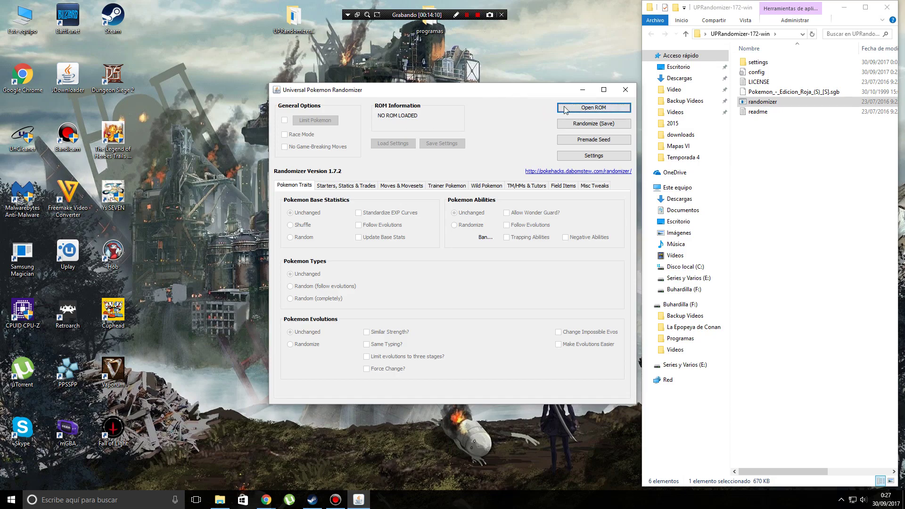
Load the ROM file Pokemon_-_Edicion_Roja_(S)_[S].sgb into the randomizer.
{"action": "left_click", "coordinate": [579, 109]}
{"action": "left_click", "coordinate": [389, 188]}
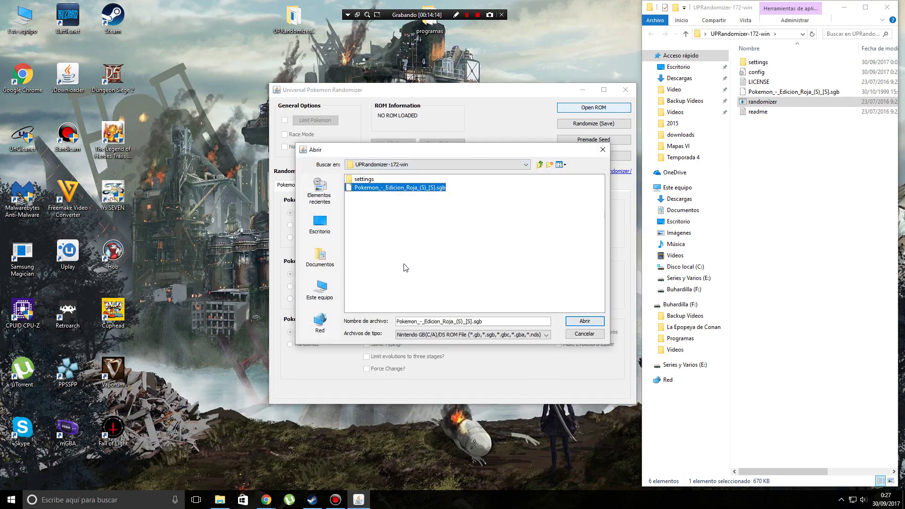
{"action": "left_click", "coordinate": [584, 322]}
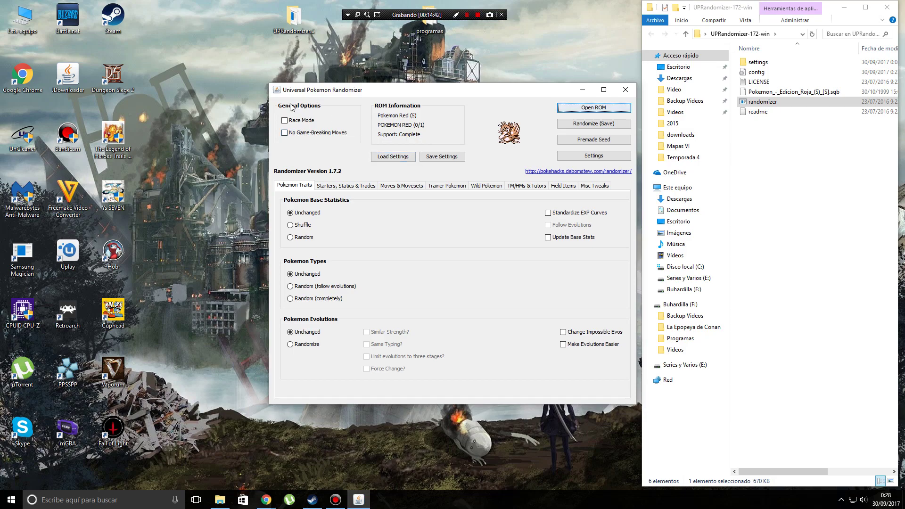
Try the Randomize option for Pokemon Evolutions and set it back to Unchanged.
{"action": "mouse_move", "coordinate": [300, 137]}
{"action": "mouse_move", "coordinate": [554, 216]}
{"action": "mouse_move", "coordinate": [563, 241]}
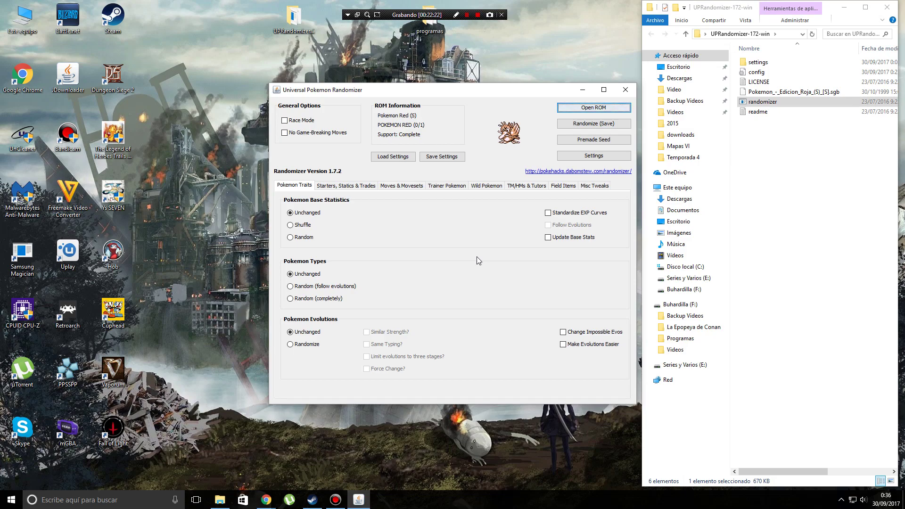
{"action": "left_click", "coordinate": [305, 347]}
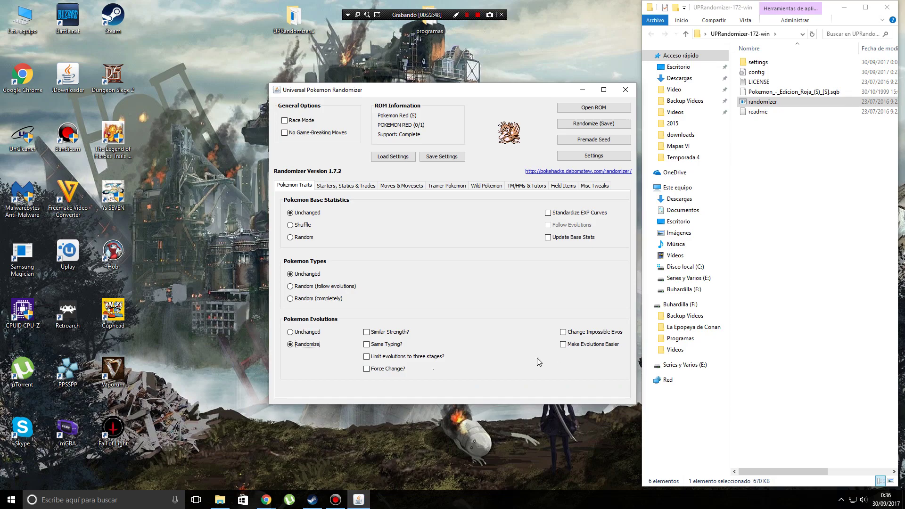
{"action": "mouse_move", "coordinate": [600, 337]}
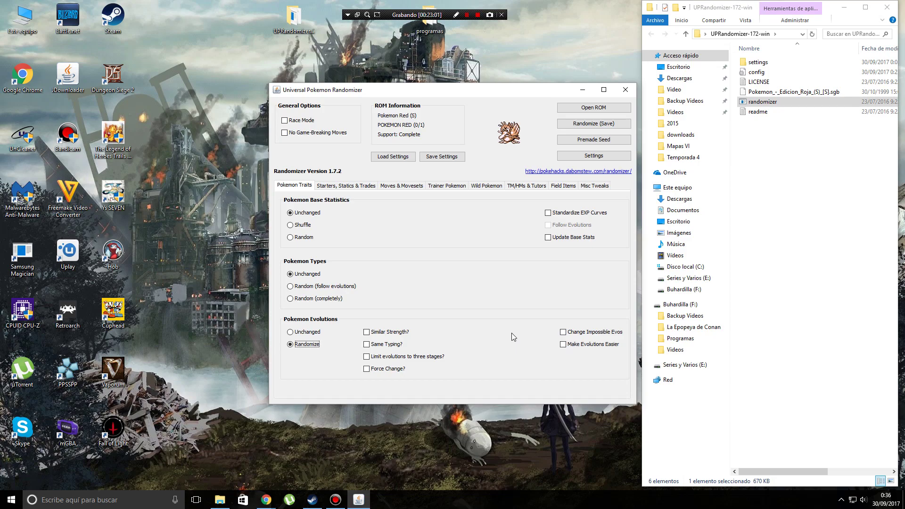
{"action": "left_click", "coordinate": [600, 346]}
{"action": "left_click", "coordinate": [307, 332]}
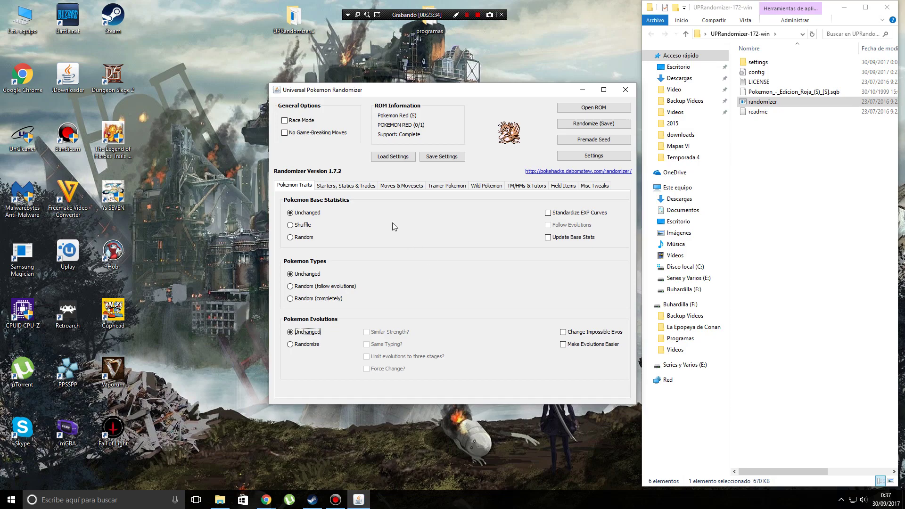
Try the Custom option for the starter Pokemon and browse the choices for the first starter without picking one.
{"action": "left_click", "coordinate": [351, 186]}
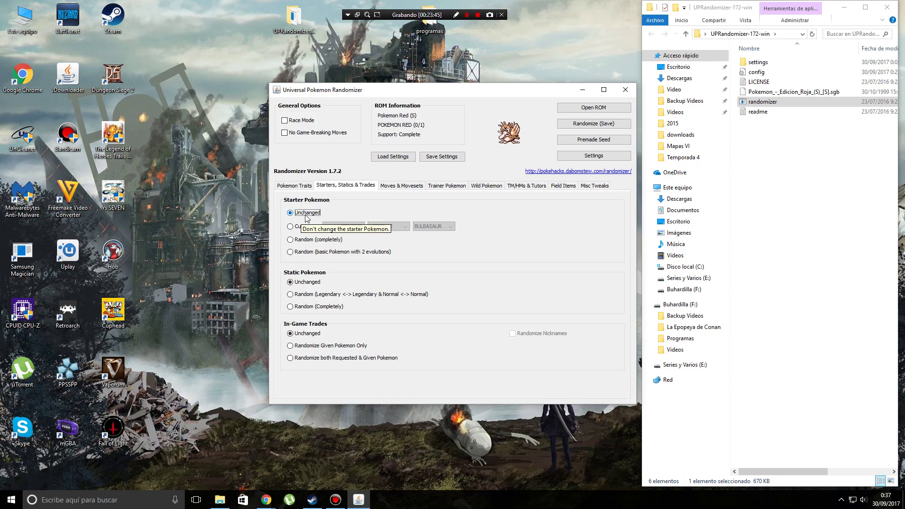
{"action": "left_click", "coordinate": [294, 228]}
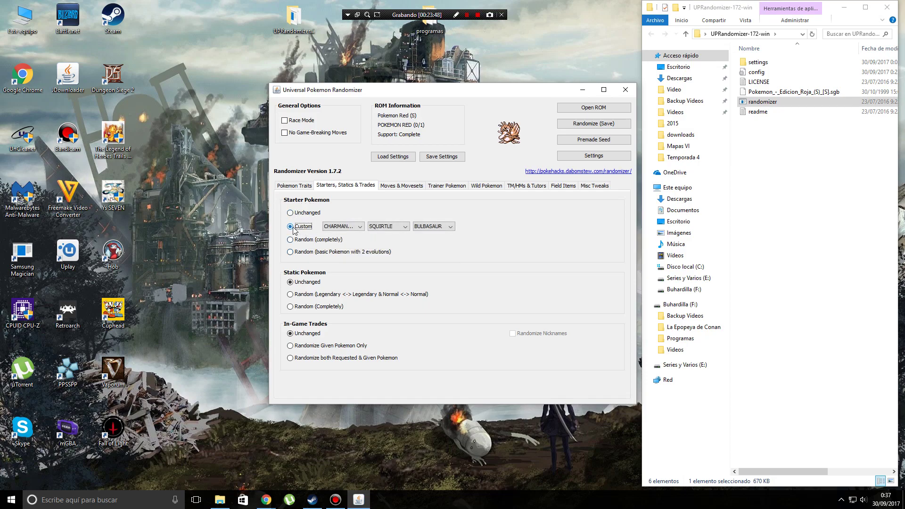
{"action": "left_click", "coordinate": [330, 231]}
{"action": "scroll", "coordinate": [363, 252], "scroll_direction": "down", "scroll_amount": 4}
{"action": "left_click_drag", "start_coordinate": [362, 250], "coordinate": [361, 290]}
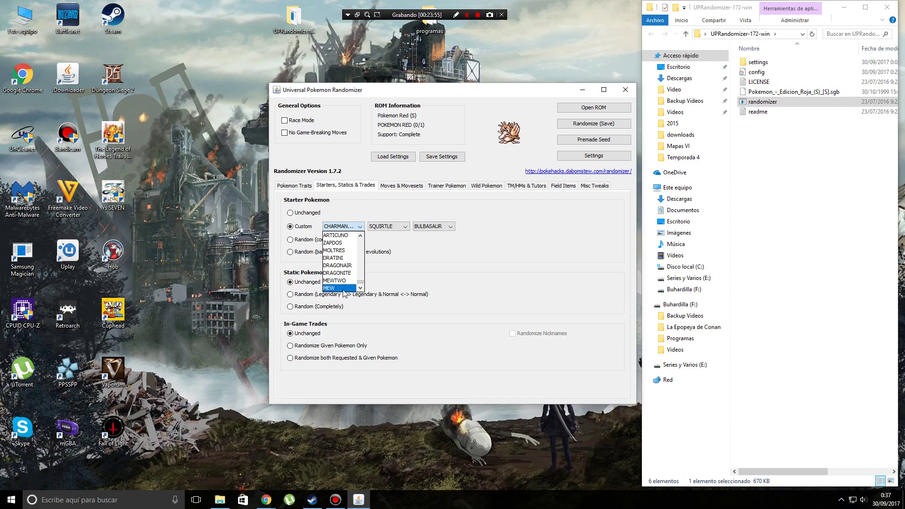
{"action": "left_click_drag", "start_coordinate": [361, 283], "coordinate": [364, 234]}
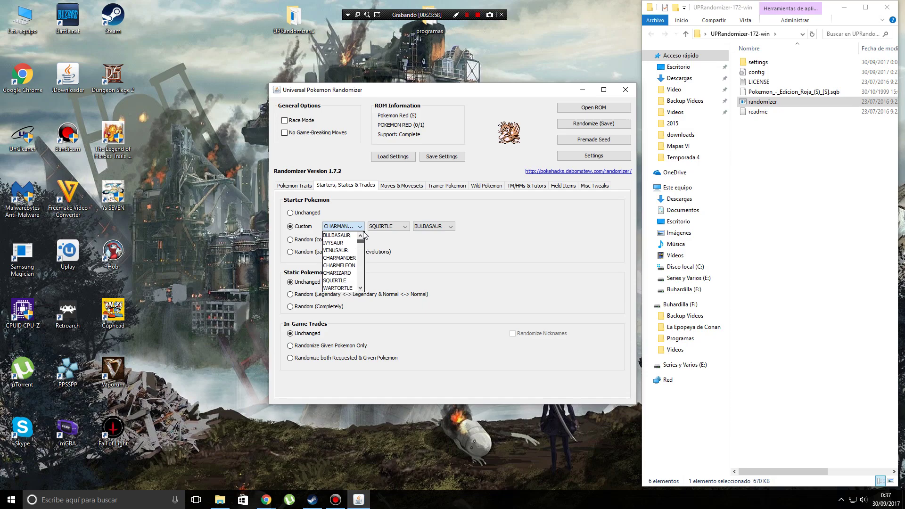
{"action": "left_click", "coordinate": [357, 209]}
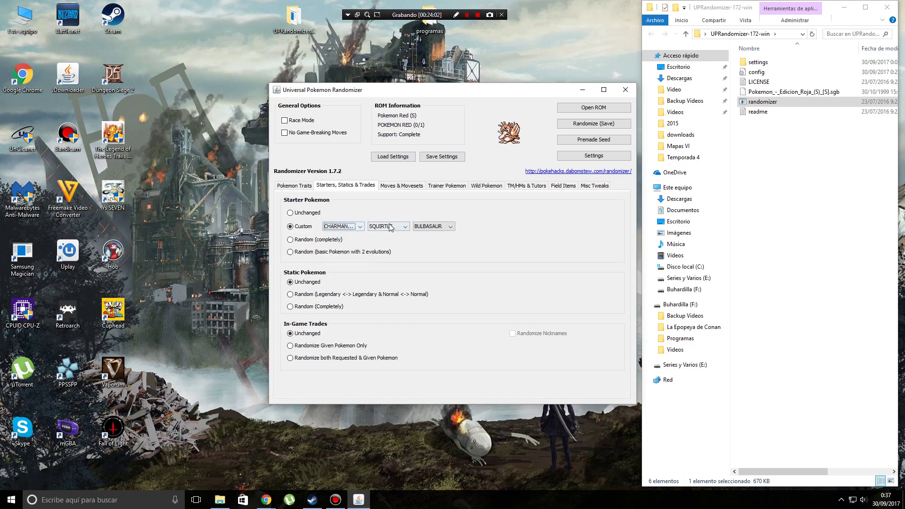
Try the starter option for basic Pokemon with 2 evolutions, and settle on Random (completely).
{"action": "left_click", "coordinate": [304, 252]}
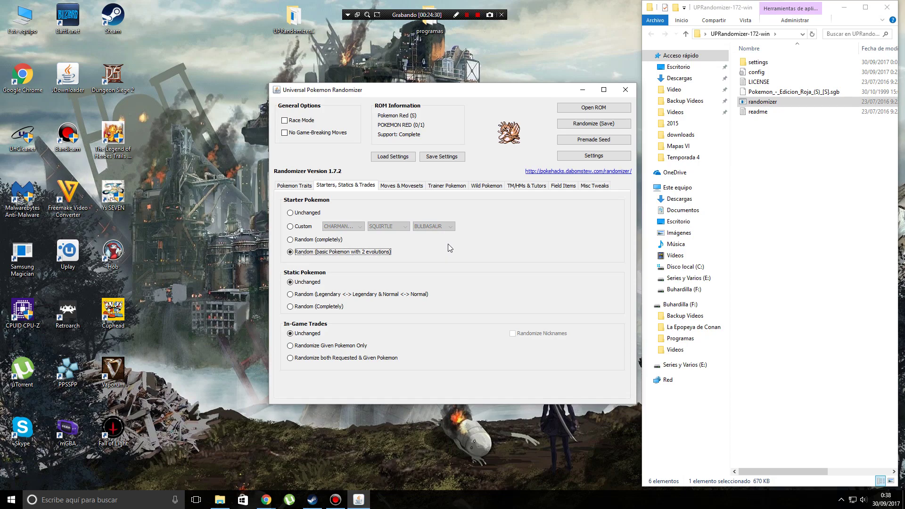
{"action": "left_click", "coordinate": [300, 241]}
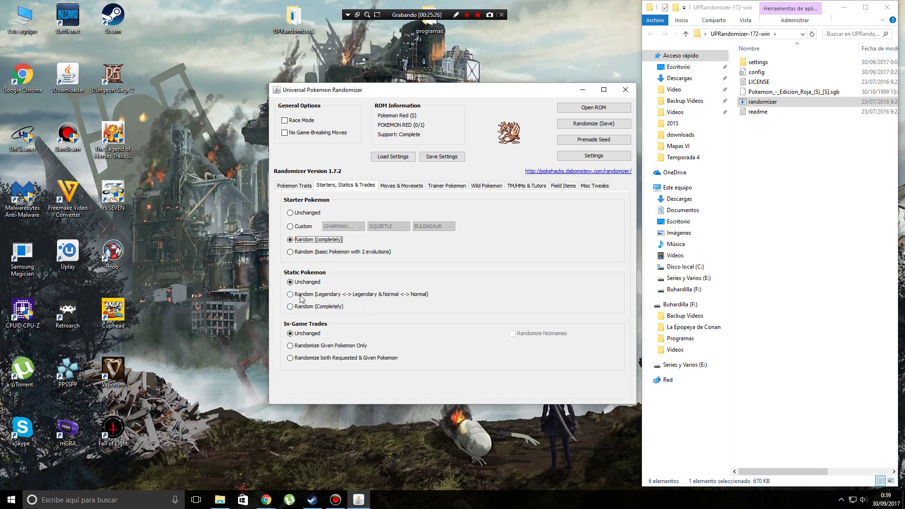
Set static Pokemon to Random (Legendary <-> Legendary & Normal <-> Normal) and randomize both requested and given Pokemon in in-game trades.
{"action": "mouse_move", "coordinate": [302, 299]}
{"action": "mouse_move", "coordinate": [336, 312]}
{"action": "mouse_move", "coordinate": [388, 297]}
{"action": "left_click", "coordinate": [290, 296]}
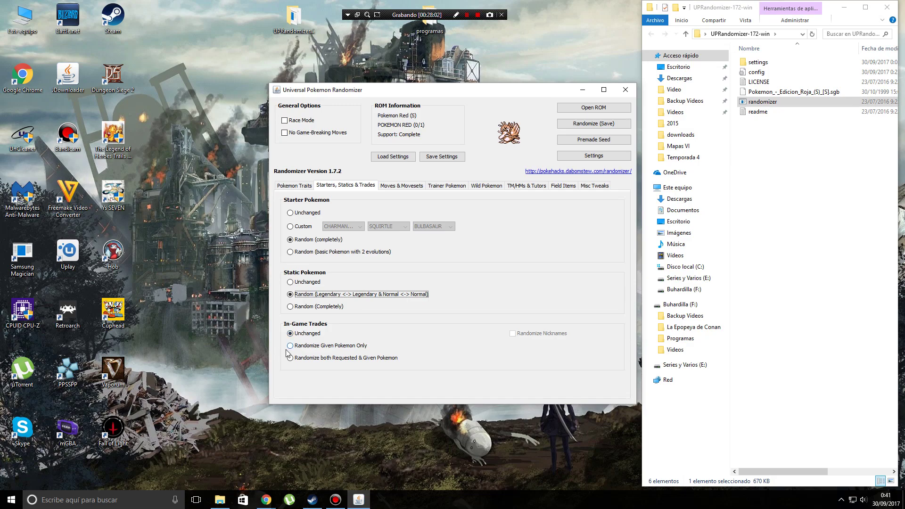
{"action": "mouse_move", "coordinate": [289, 351]}
{"action": "left_click", "coordinate": [290, 358]}
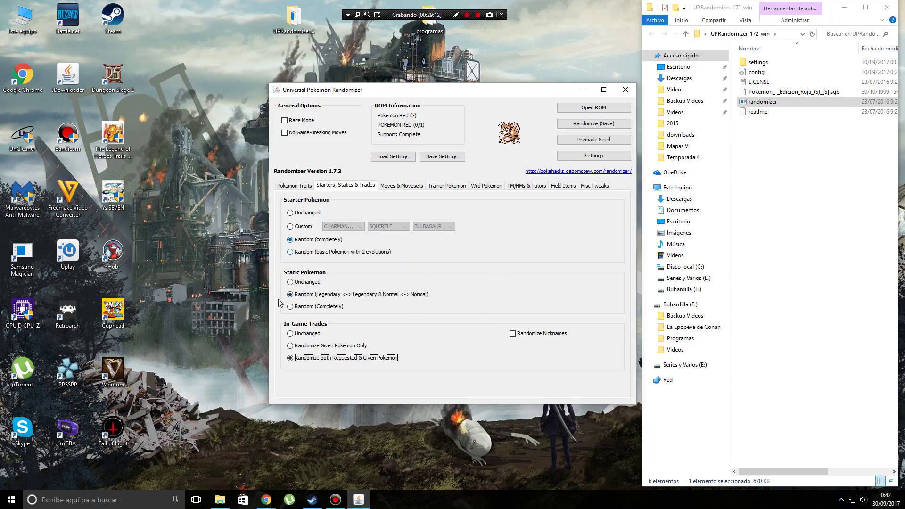
Try the two random options for Pokemon Movesets, preferring same type and completely, and restore Unchanged.
{"action": "left_click", "coordinate": [398, 185]}
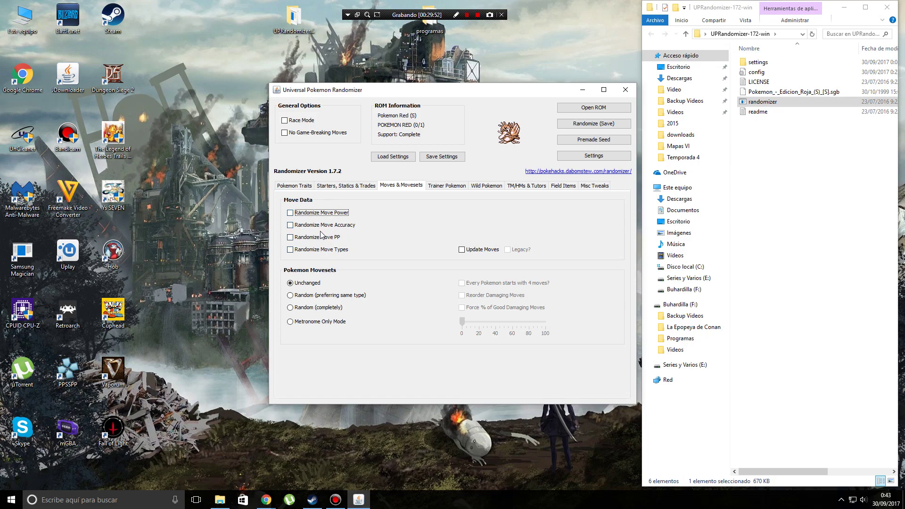
{"action": "mouse_move", "coordinate": [312, 231]}
{"action": "mouse_move", "coordinate": [340, 242]}
{"action": "mouse_move", "coordinate": [307, 326]}
{"action": "left_click", "coordinate": [305, 296]}
{"action": "left_click", "coordinate": [304, 307]}
{"action": "left_click", "coordinate": [307, 295]}
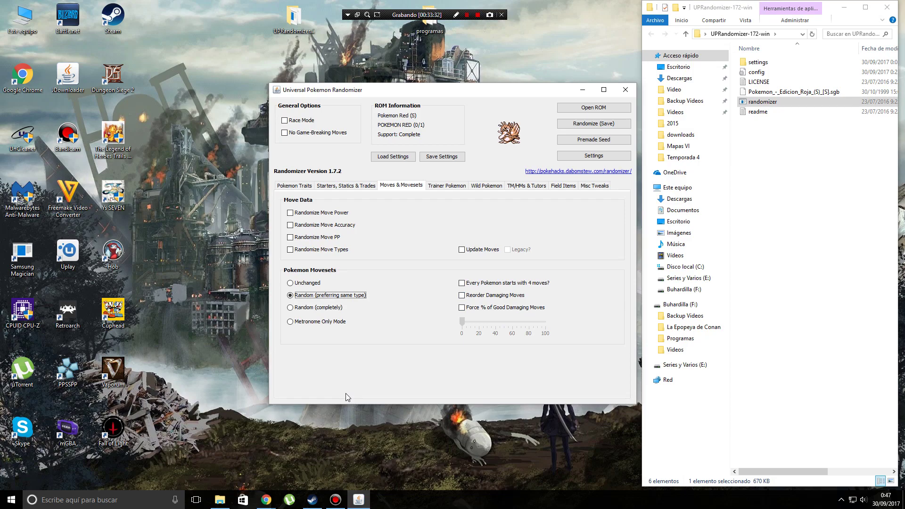
{"action": "left_click", "coordinate": [290, 284]}
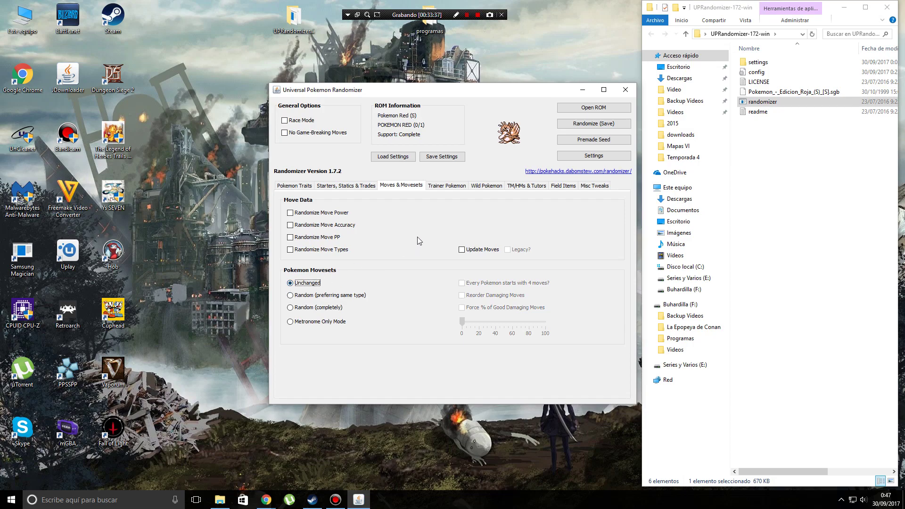
Set the Trainers Pokemon option to Random.
{"action": "left_click", "coordinate": [446, 187]}
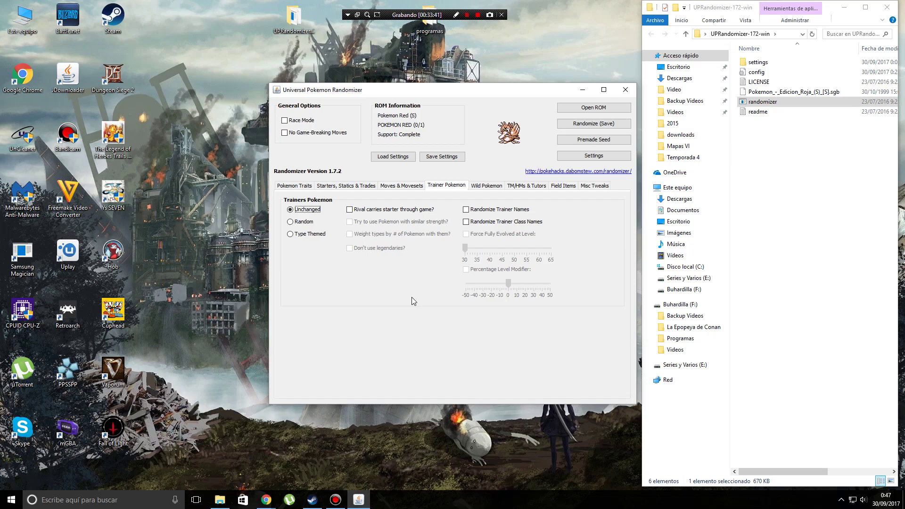
{"action": "left_click", "coordinate": [300, 223]}
{"action": "left_click", "coordinate": [302, 210]}
{"action": "left_click", "coordinate": [291, 222]}
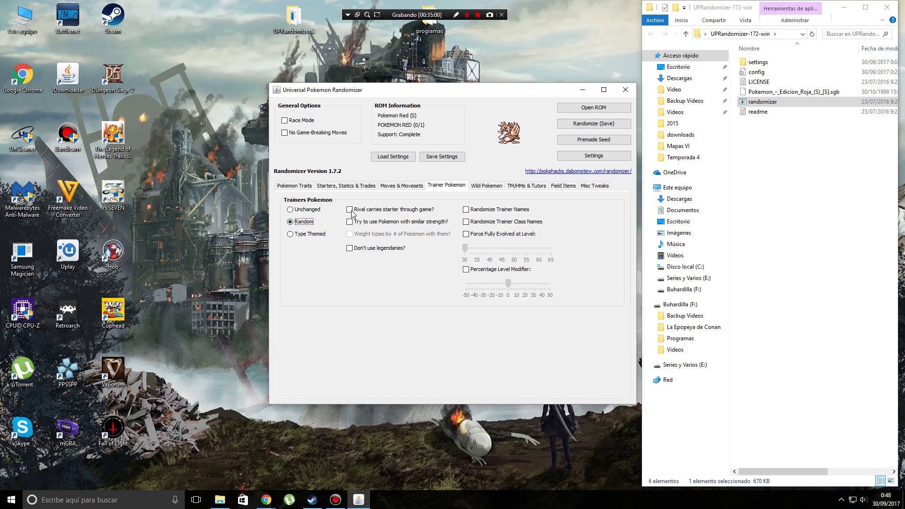
{"action": "mouse_move", "coordinate": [349, 213]}
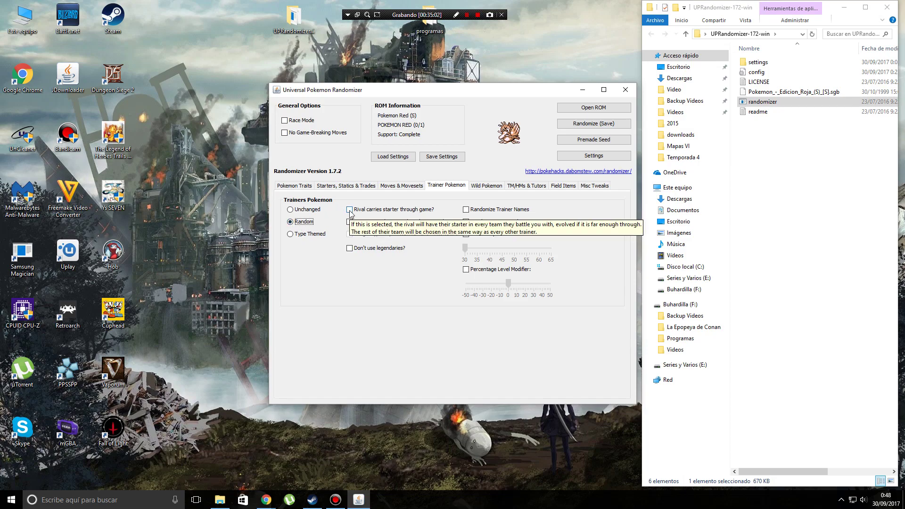
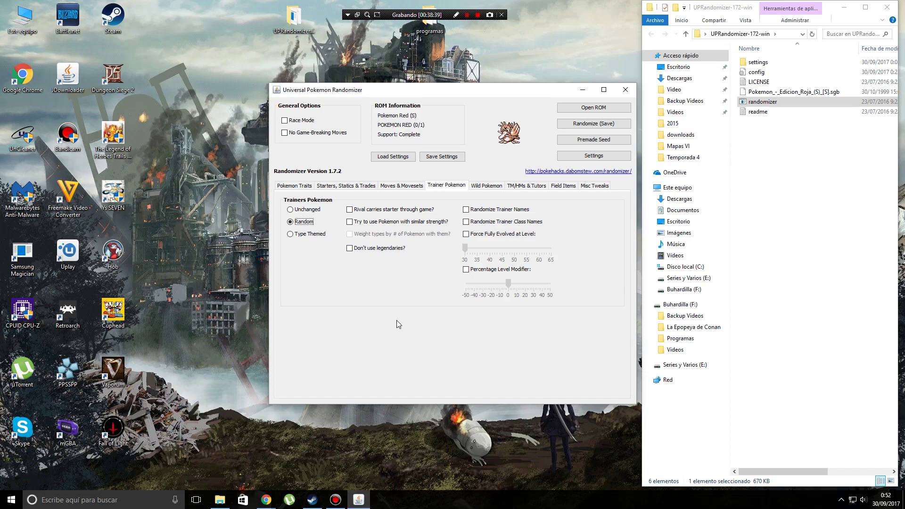
Force trainers' Pokemon to be fully evolved at level 50 and enable the Percentage Level Modifier.
{"action": "left_click", "coordinate": [466, 234]}
{"action": "left_click_drag", "start_coordinate": [464, 250], "coordinate": [481, 253]}
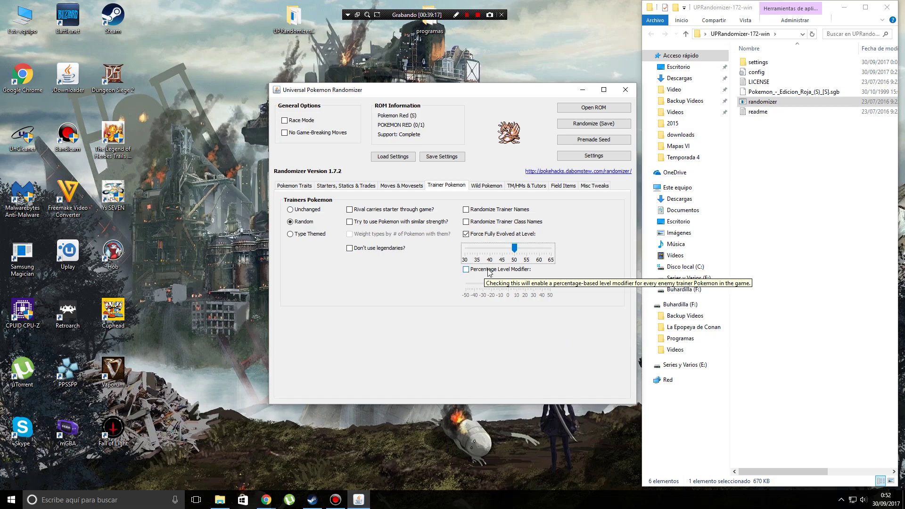
{"action": "left_click", "coordinate": [466, 270]}
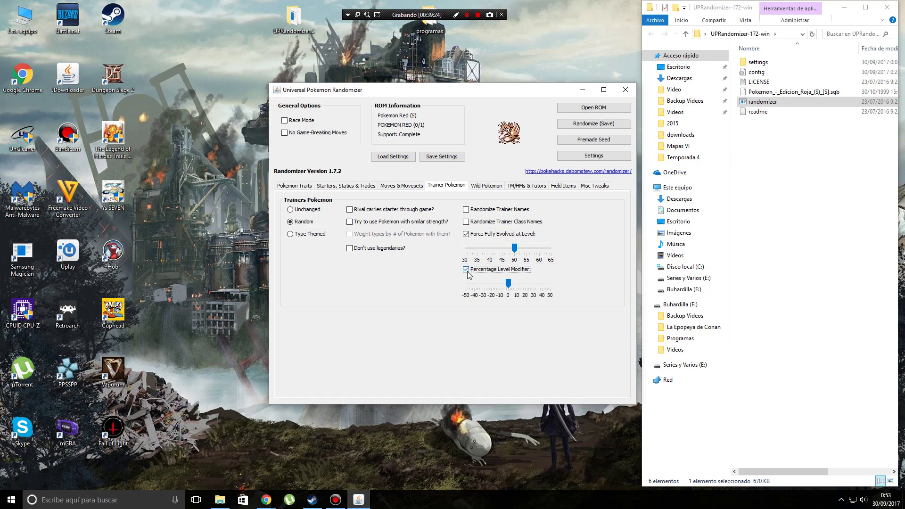
Try the Percentage Level Modifier at its extremes of 50 and -50, and return it to 0.
{"action": "left_click", "coordinate": [509, 288]}
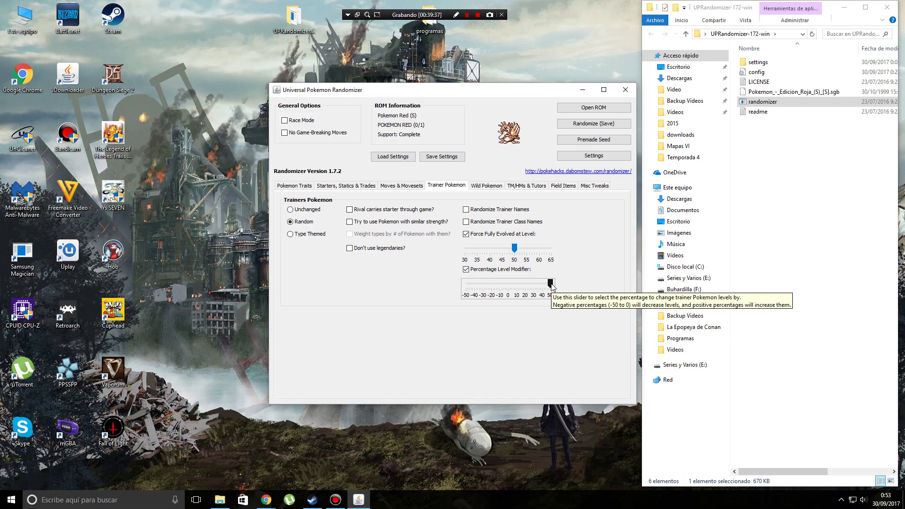
{"action": "left_click_drag", "start_coordinate": [551, 284], "coordinate": [509, 285]}
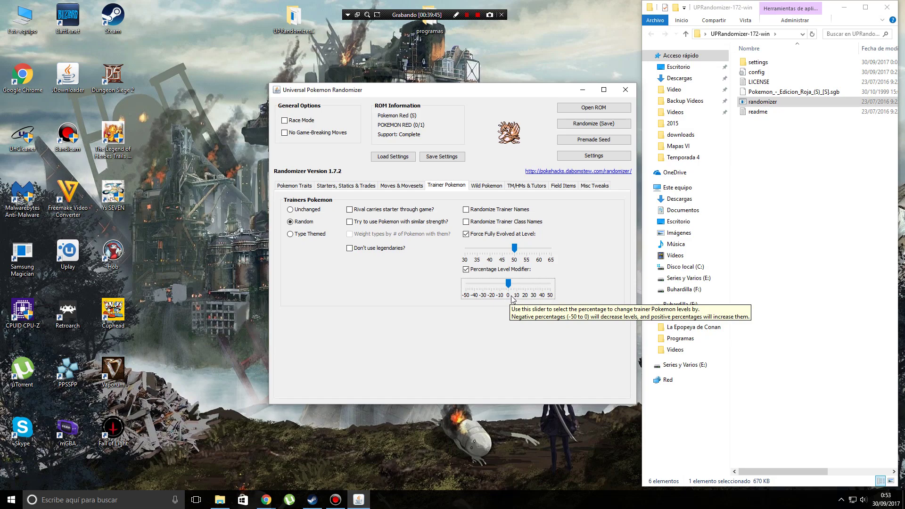
{"action": "left_click_drag", "start_coordinate": [508, 284], "coordinate": [573, 306]}
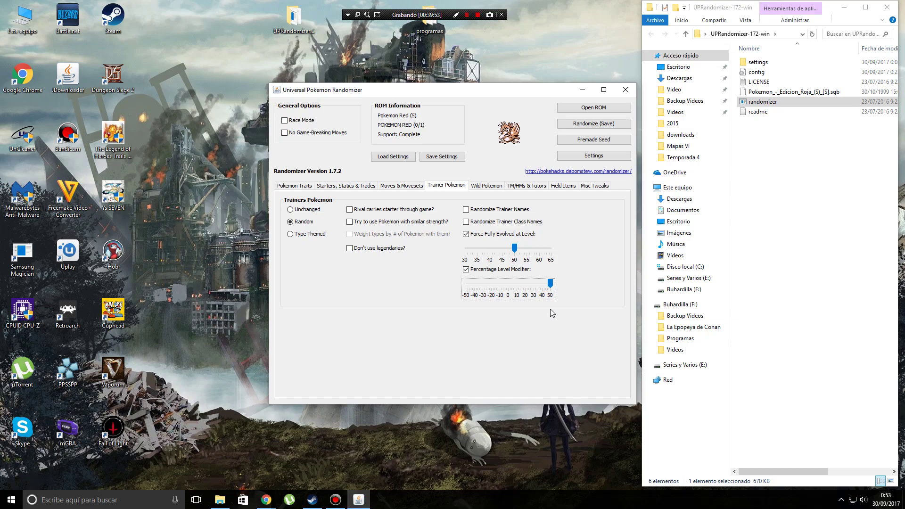
{"action": "left_click_drag", "start_coordinate": [549, 283], "coordinate": [435, 292]}
{"action": "left_click_drag", "start_coordinate": [465, 284], "coordinate": [509, 292]}
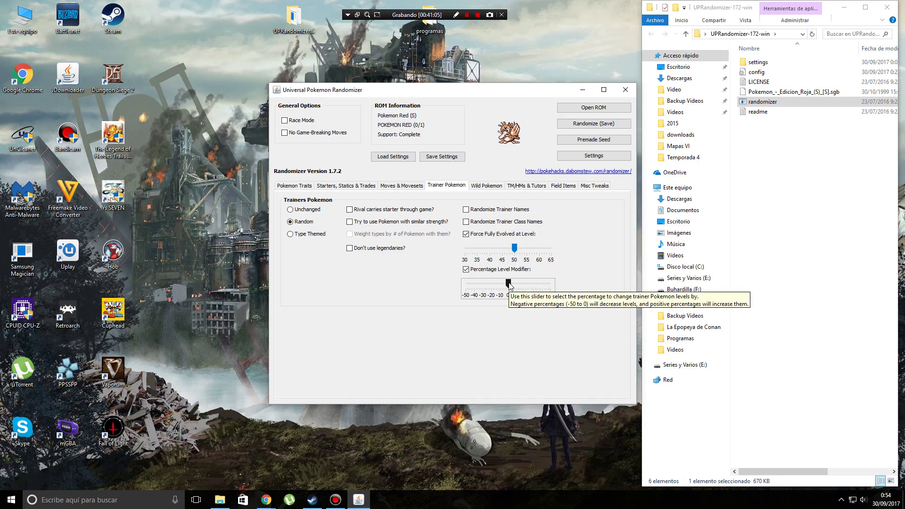
{"action": "left_click_drag", "start_coordinate": [509, 284], "coordinate": [550, 285]}
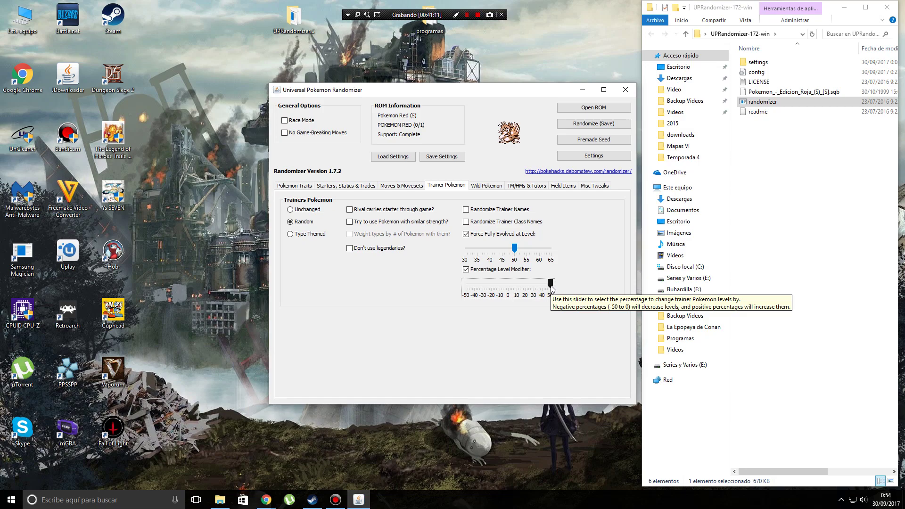
{"action": "left_click_drag", "start_coordinate": [550, 285], "coordinate": [405, 293]}
{"action": "left_click_drag", "start_coordinate": [464, 289], "coordinate": [375, 309]}
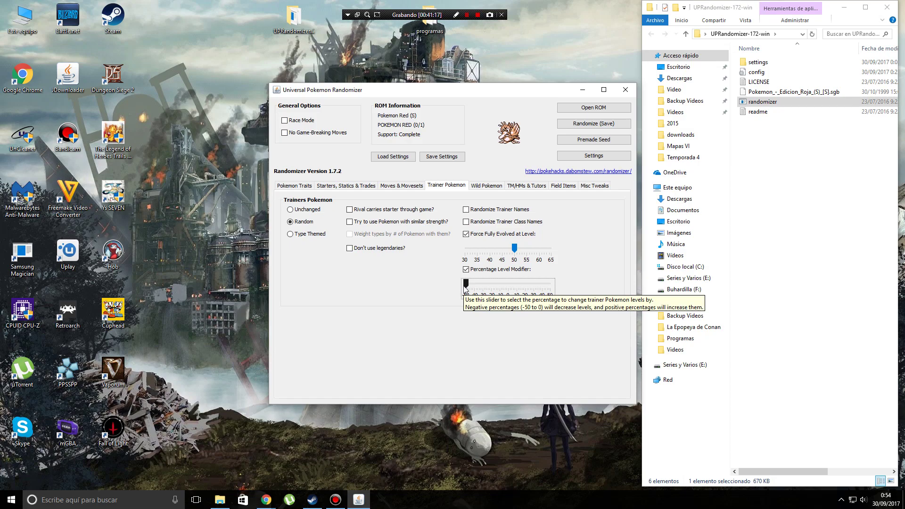
{"action": "left_click_drag", "start_coordinate": [466, 289], "coordinate": [509, 295]}
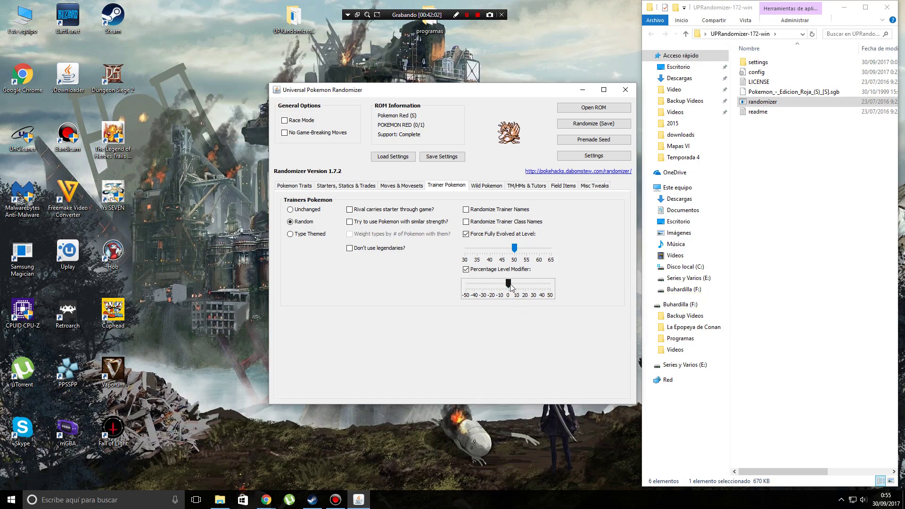
Disable the trainers' Percentage Level Modifier and set the Wild Pokemon option to Random.
{"action": "left_click", "coordinate": [467, 269]}
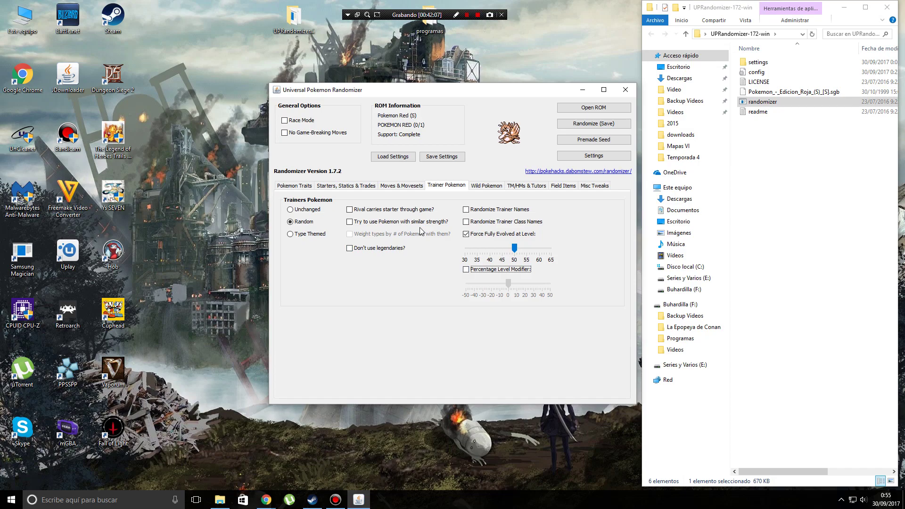
{"action": "left_click", "coordinate": [492, 186]}
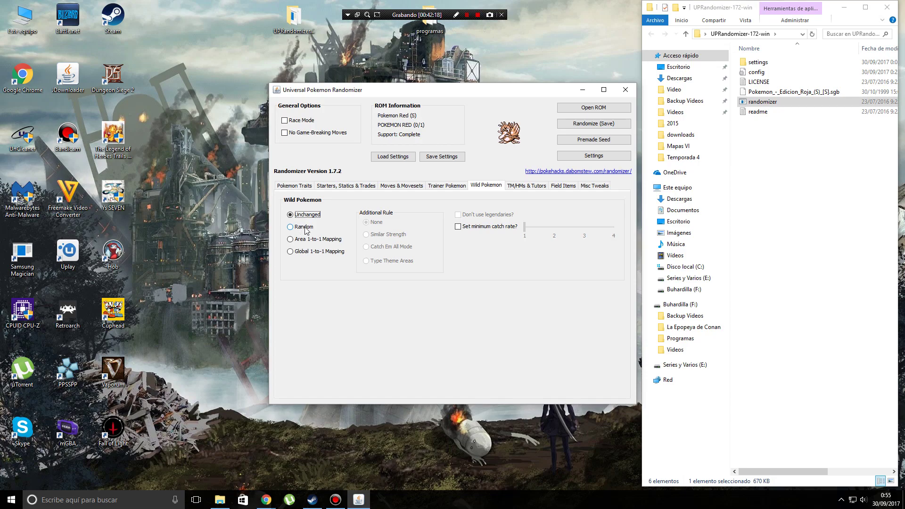
{"action": "mouse_move", "coordinate": [321, 243]}
{"action": "mouse_move", "coordinate": [306, 256]}
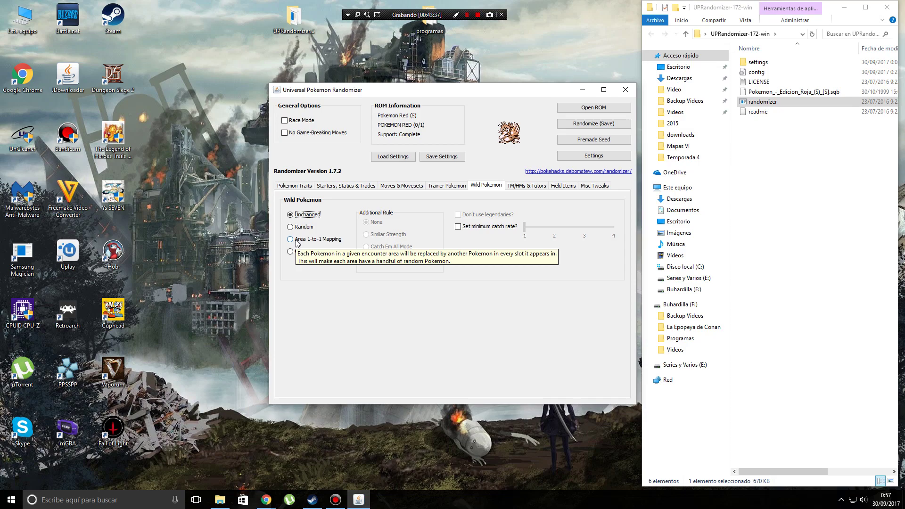
{"action": "left_click", "coordinate": [291, 227]}
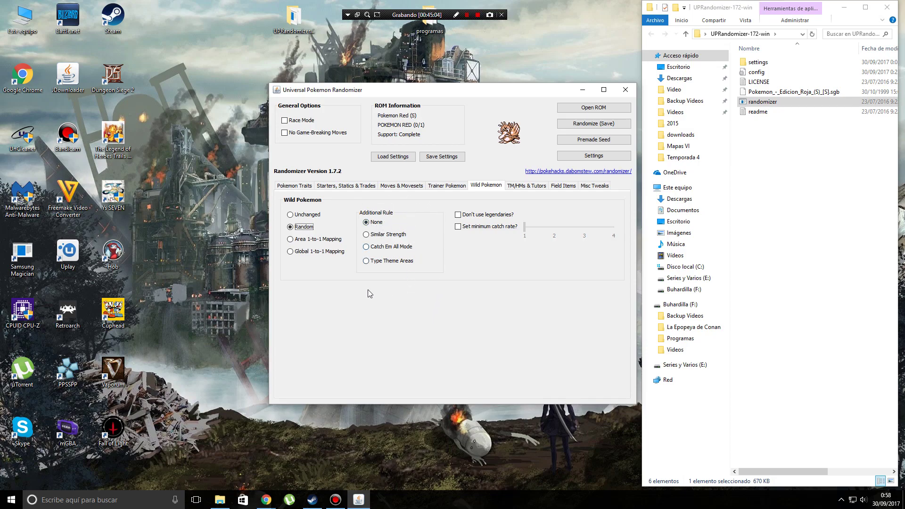
Apply the Catch Em All Mode rule to wild Pokemon and set their minimum catch rate to level 4.
{"action": "mouse_move", "coordinate": [368, 250]}
{"action": "left_click", "coordinate": [386, 247]}
{"action": "mouse_move", "coordinate": [478, 230]}
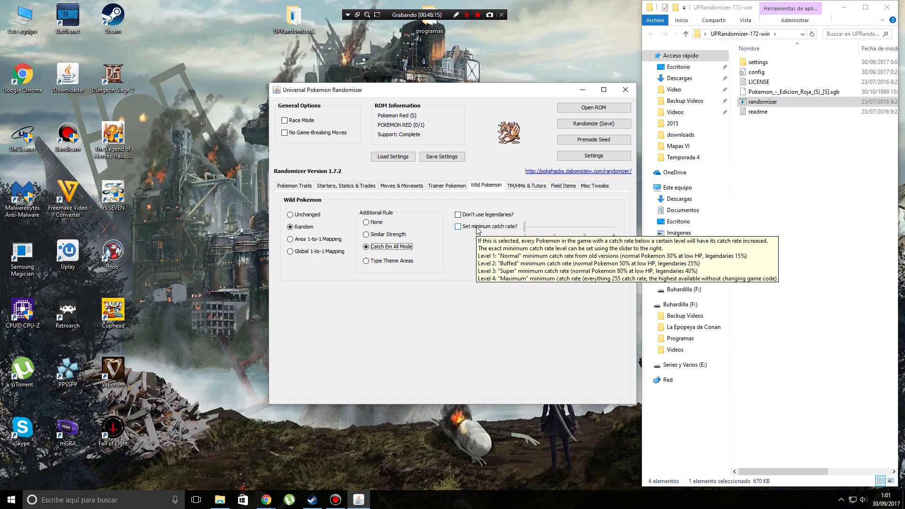
{"action": "left_click", "coordinate": [477, 229]}
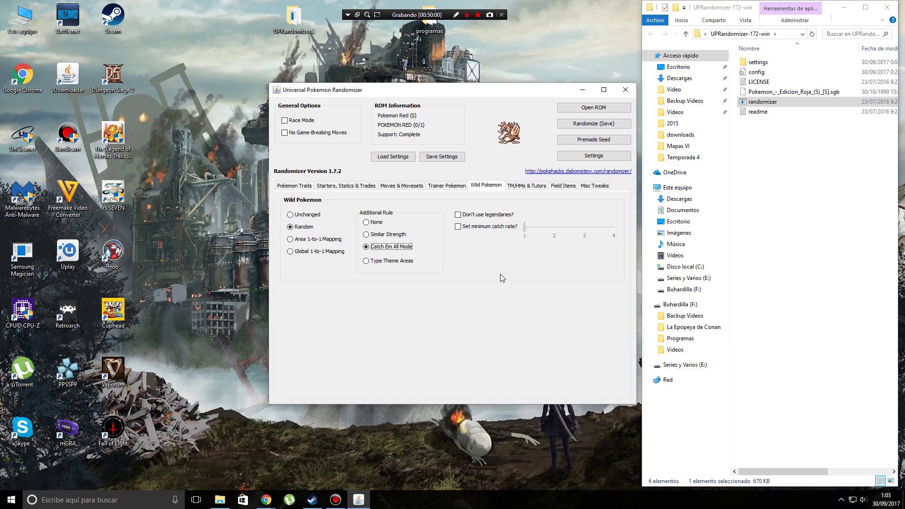
{"action": "left_click", "coordinate": [458, 227]}
{"action": "left_click", "coordinate": [527, 227]}
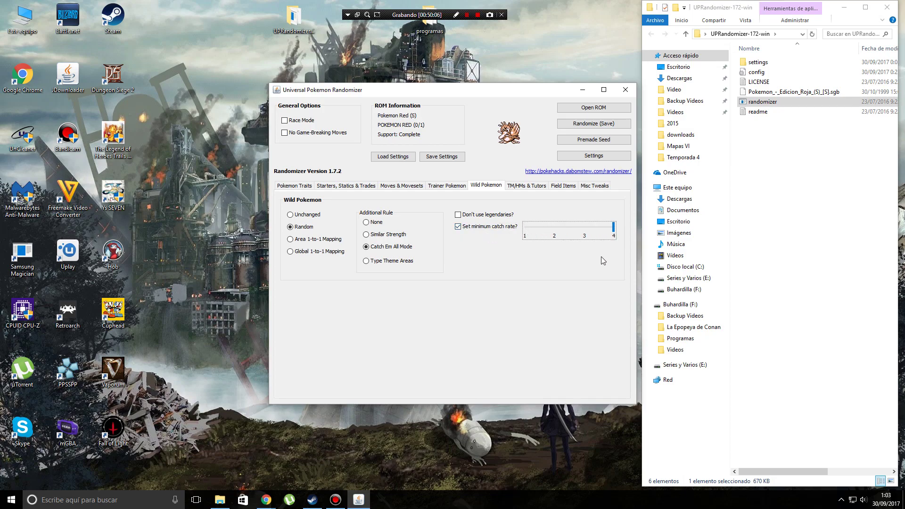
Enable Full HM Compatibility for TM moves and set TM/HM Compatibility to Full compatibility.
{"action": "left_click", "coordinate": [519, 187]}
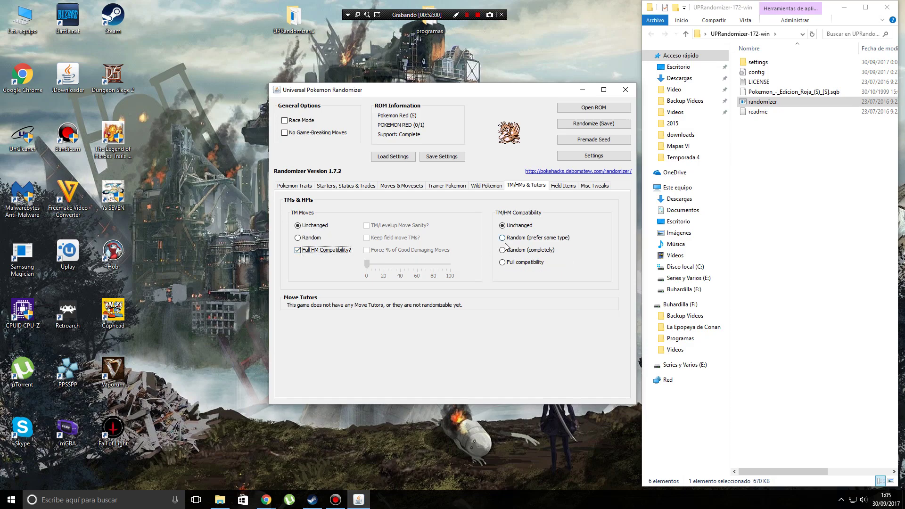
{"action": "left_click", "coordinate": [502, 263]}
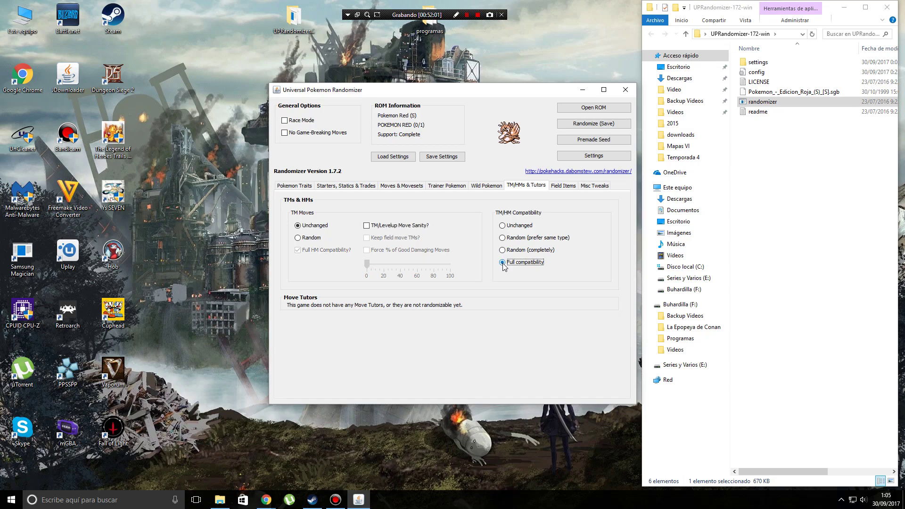
Set Field Items to Randomize and ban bad items.
{"action": "left_click", "coordinate": [560, 188]}
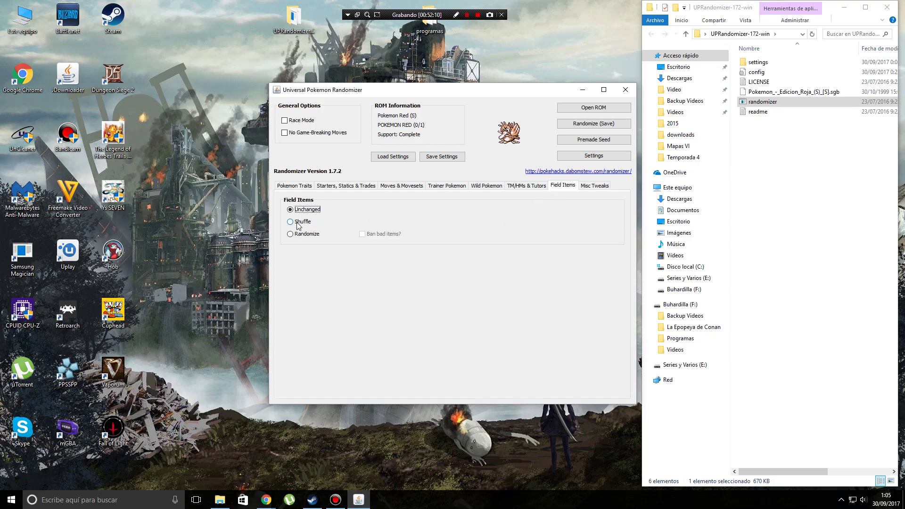
{"action": "mouse_move", "coordinate": [298, 225]}
{"action": "left_click", "coordinate": [303, 234]}
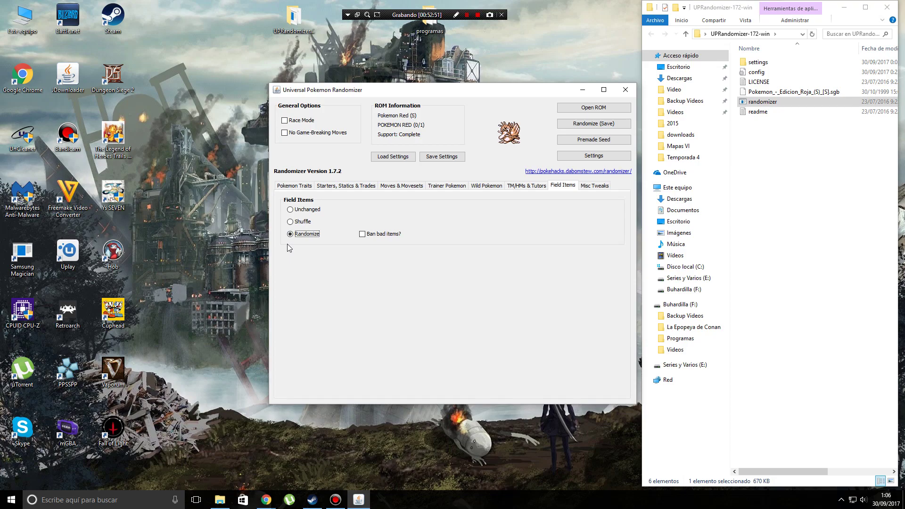
{"action": "left_click", "coordinate": [366, 238]}
{"action": "left_click", "coordinate": [364, 236]}
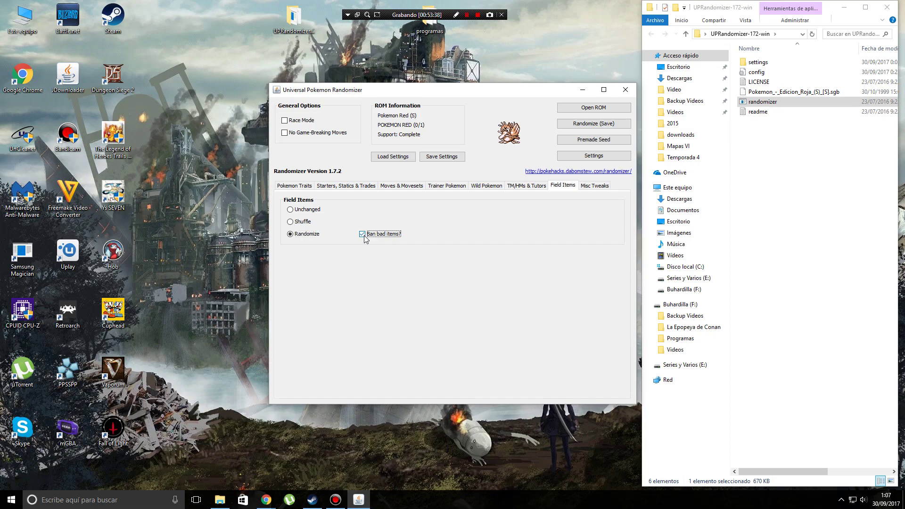
Enable the misc tweaks Randomize PC Potion, Lower Case Pokemon Names and Randomize Catching Tutorial.
{"action": "left_click", "coordinate": [605, 187]}
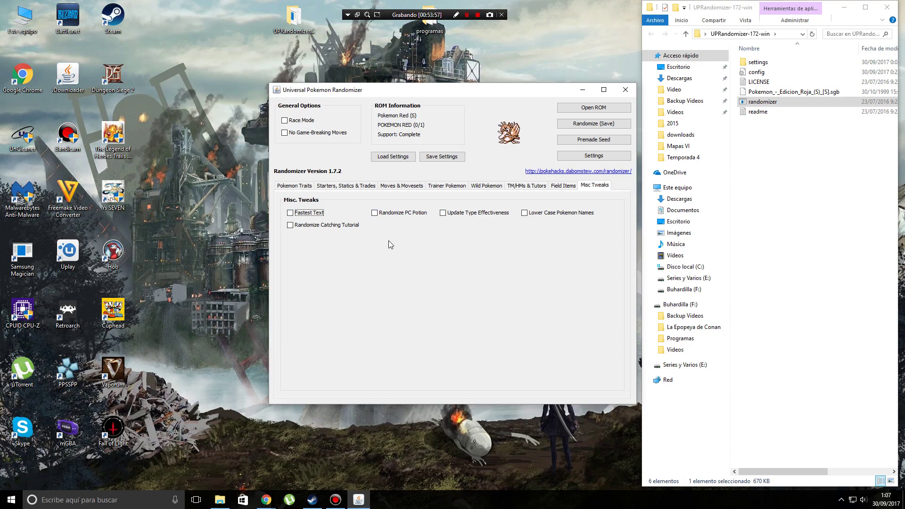
{"action": "left_click", "coordinate": [376, 215]}
{"action": "mouse_move", "coordinate": [472, 216]}
{"action": "mouse_move", "coordinate": [560, 218]}
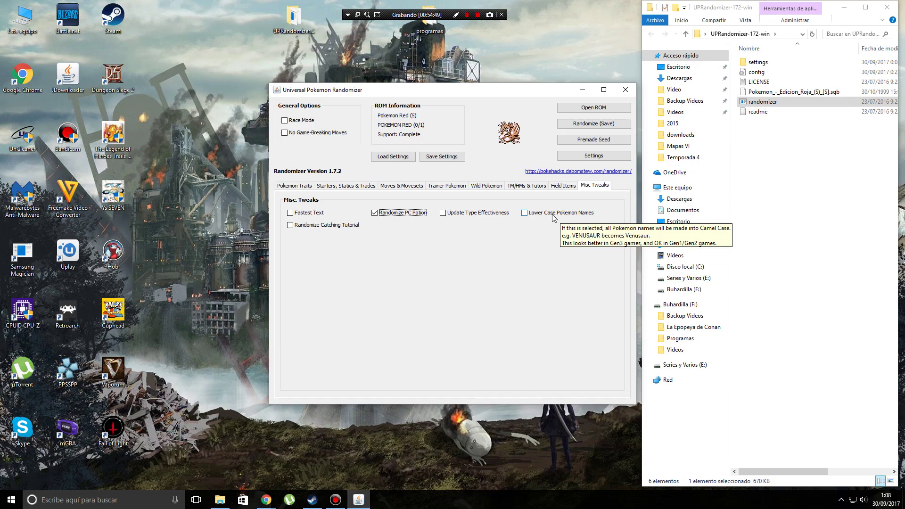
{"action": "left_click", "coordinate": [553, 216]}
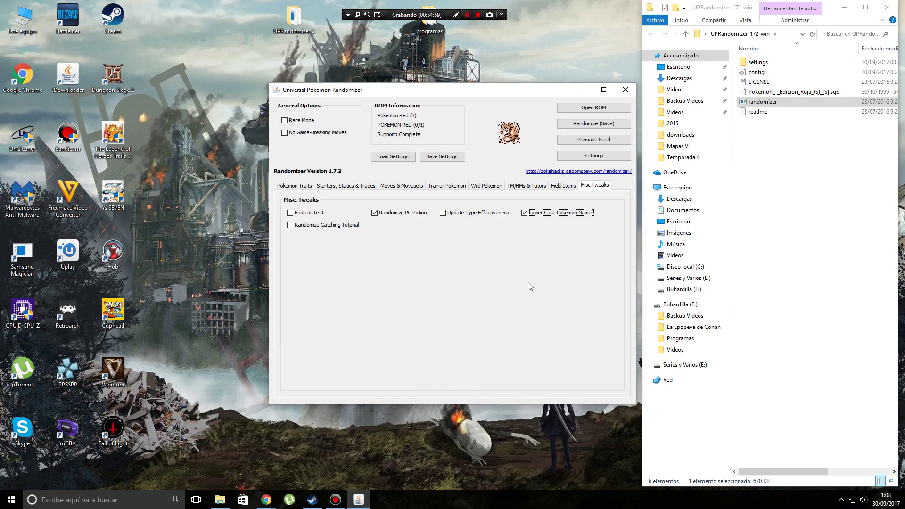
{"action": "mouse_move", "coordinate": [533, 215]}
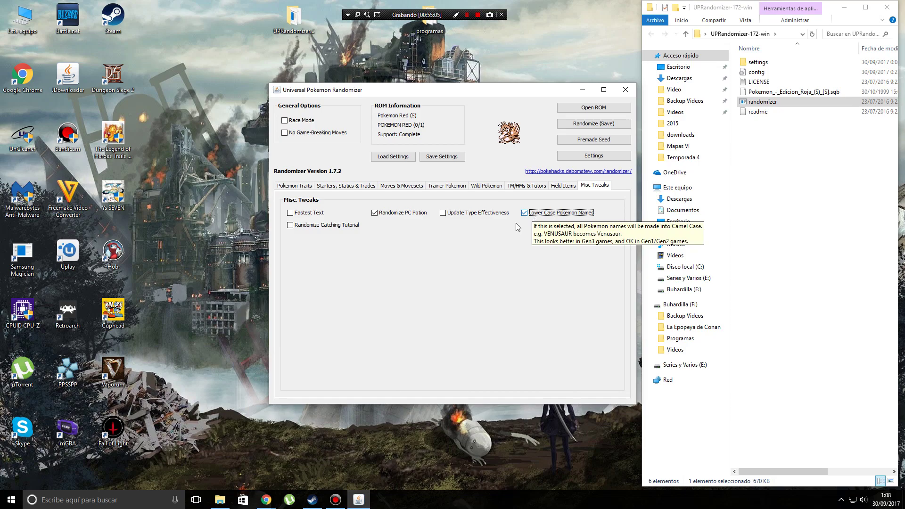
{"action": "mouse_move", "coordinate": [297, 230]}
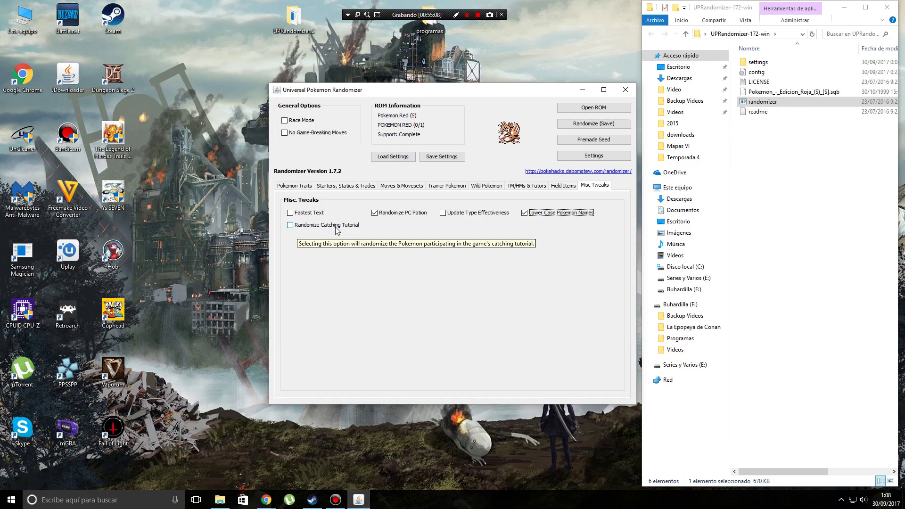
{"action": "left_click", "coordinate": [310, 226]}
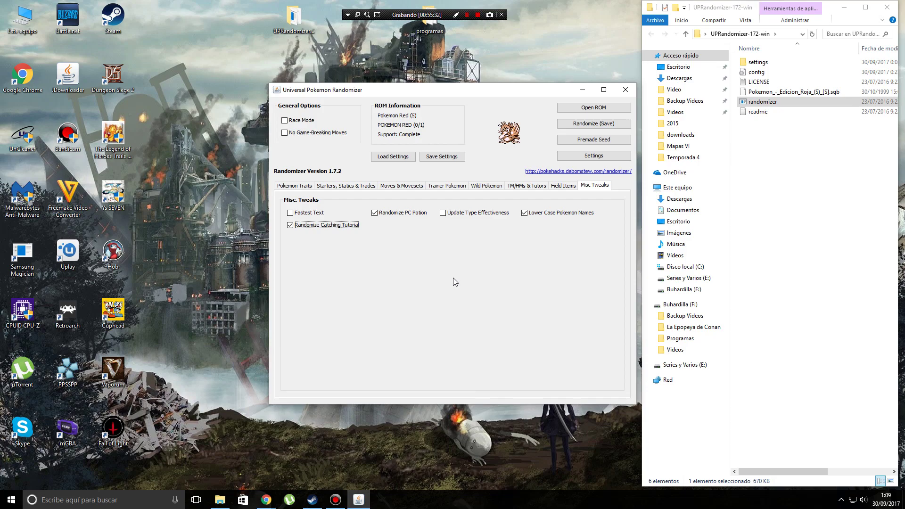
Randomize the game and save the ROM as Buhardilla in the UPRandomizer-172-win folder, without a log file.
{"action": "left_click", "coordinate": [569, 127]}
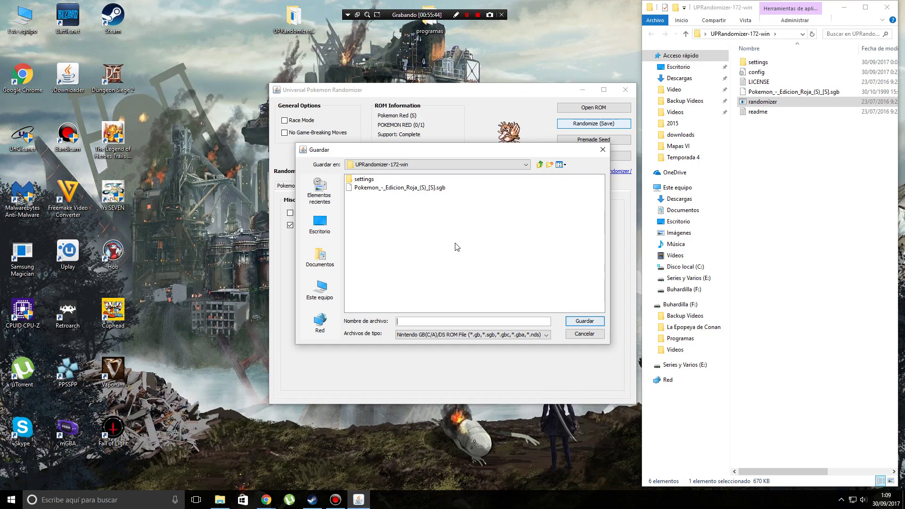
{"action": "type", "text": "Buhardilla"}
{"action": "left_click", "coordinate": [575, 323]}
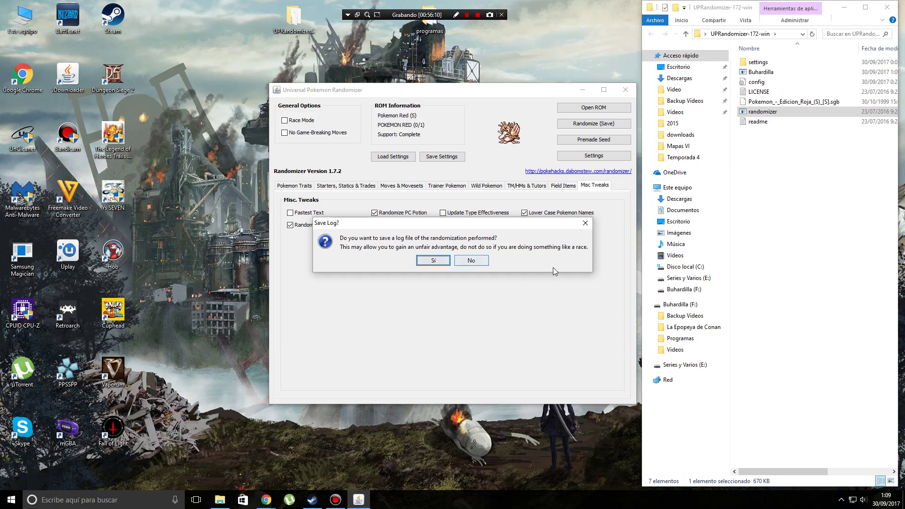
{"action": "left_click", "coordinate": [460, 263]}
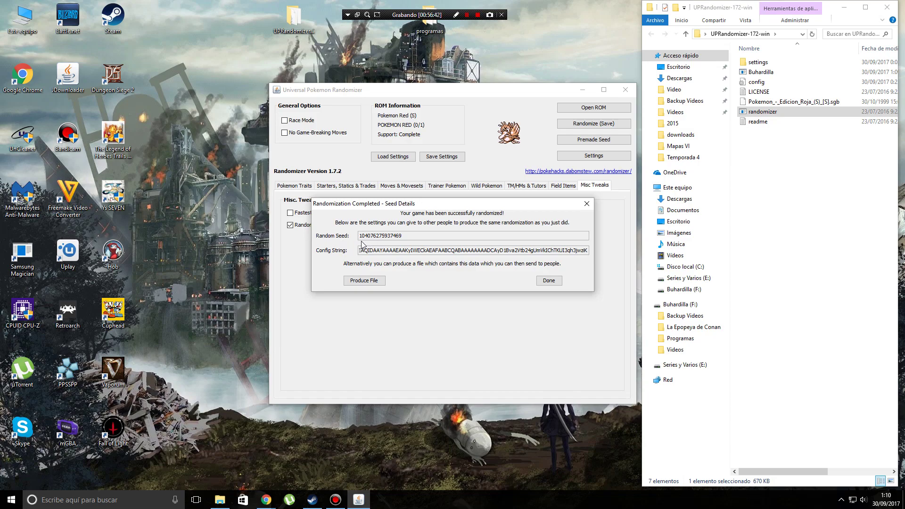
Examine the random seed in the seed details and the saved Buhardilla file, and dismiss the details.
{"action": "left_click_drag", "start_coordinate": [359, 240], "coordinate": [405, 238]}
{"action": "double_click", "coordinate": [405, 238]}
{"action": "left_click", "coordinate": [761, 72]}
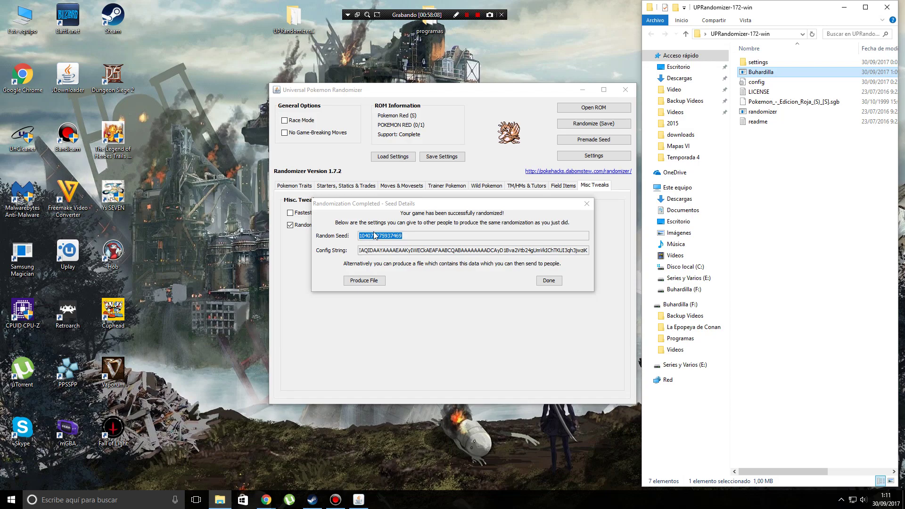
{"action": "left_click", "coordinate": [548, 281]}
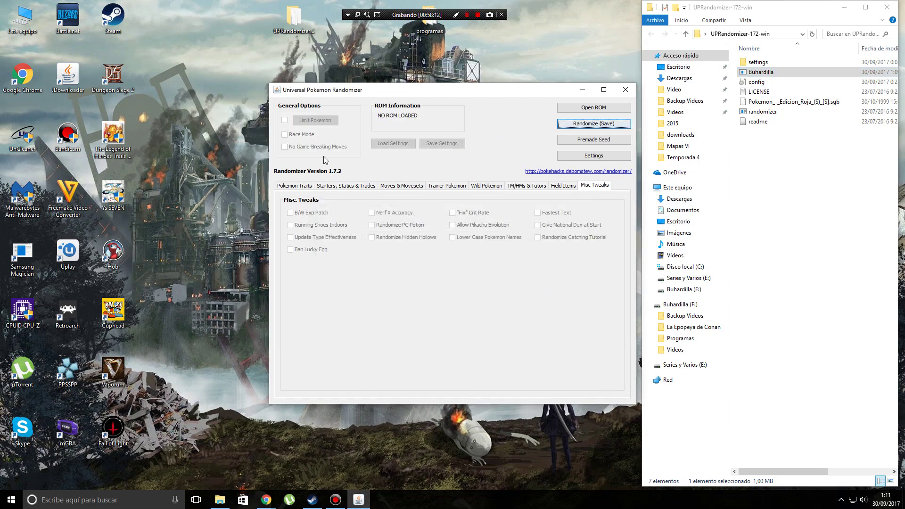
Reload the original Pokemon Red ROM and view the preset fields for a premade seed, leaving them blank.
{"action": "left_click", "coordinate": [584, 109]}
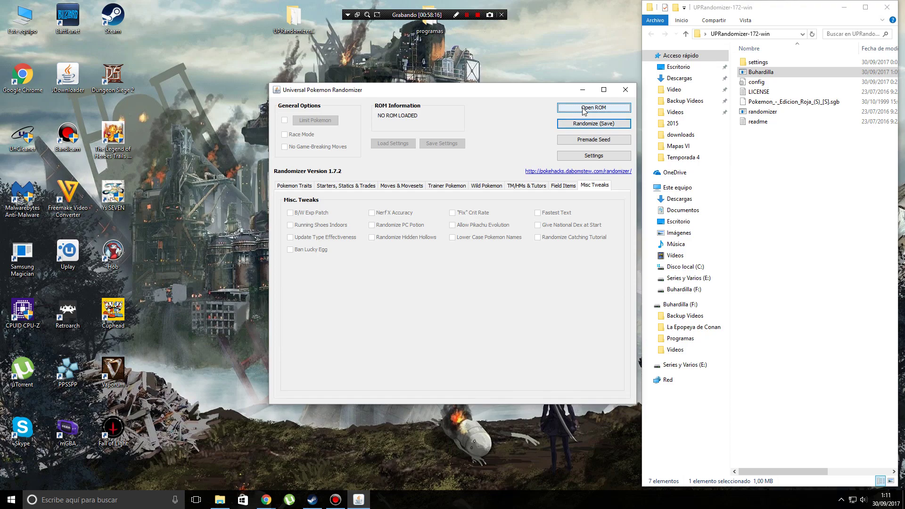
{"action": "left_click", "coordinate": [377, 197]}
{"action": "left_click", "coordinate": [583, 322]}
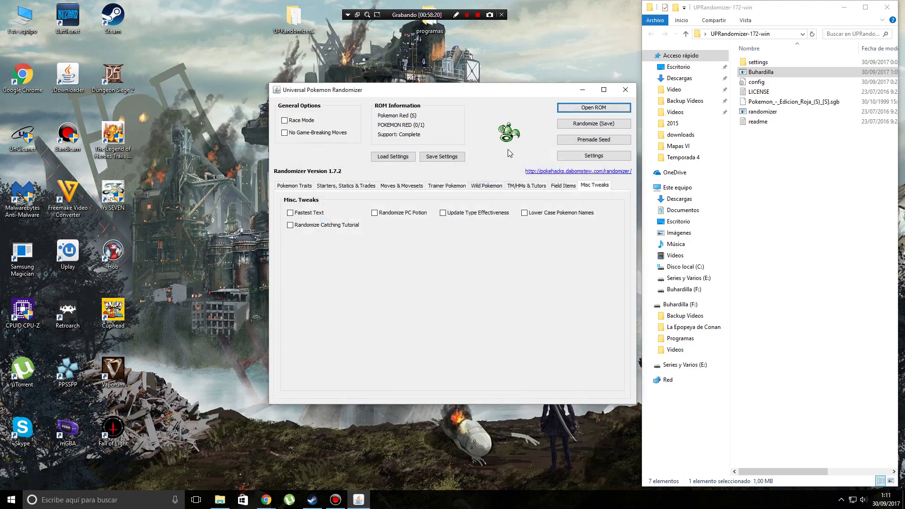
{"action": "left_click", "coordinate": [585, 141]}
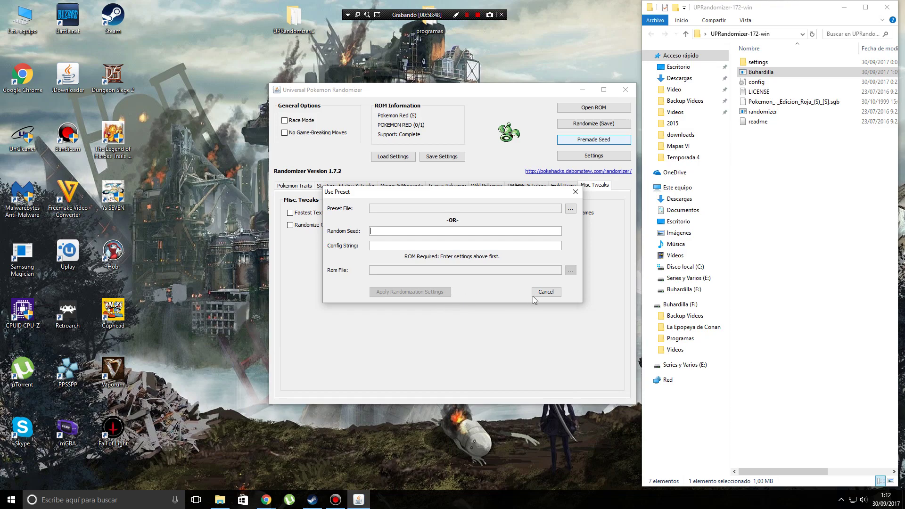
{"action": "left_click", "coordinate": [545, 292]}
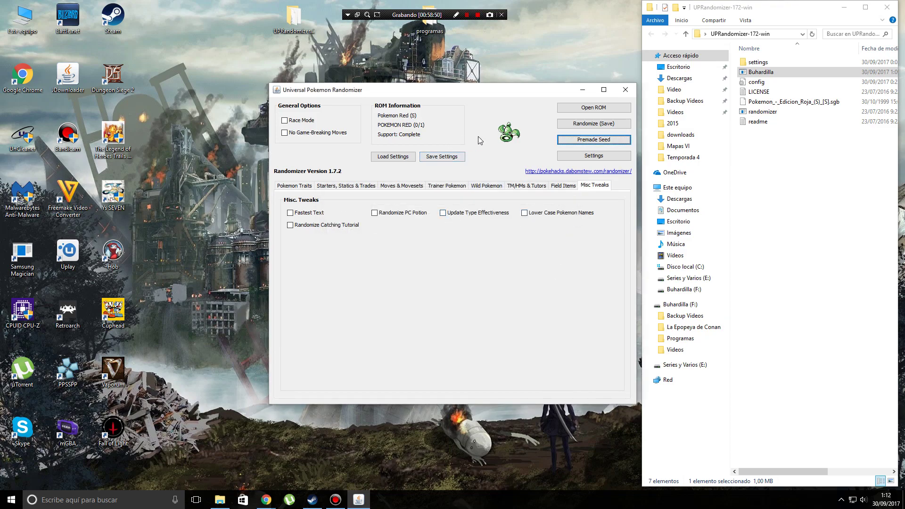
Close the randomizer and launch RetroArch, allowing the unverified application to run.
{"action": "left_click", "coordinate": [625, 92]}
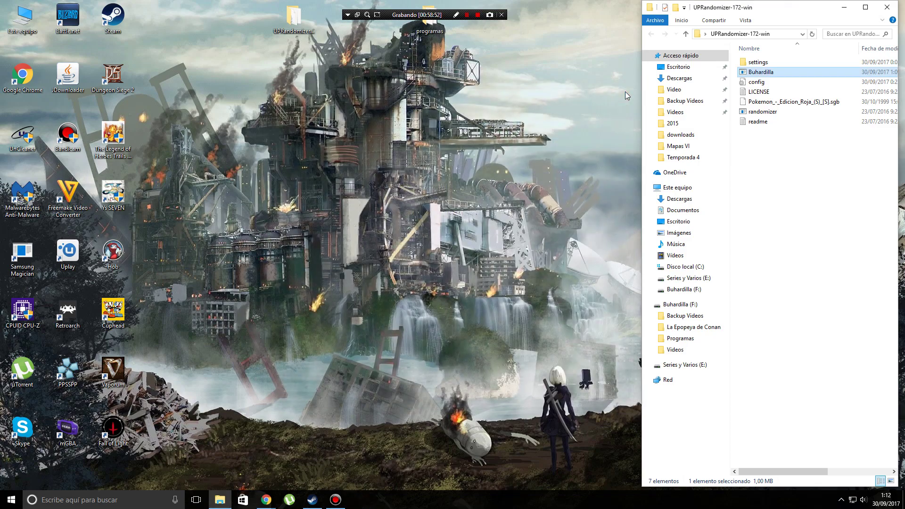
{"action": "double_click", "coordinate": [66, 312]}
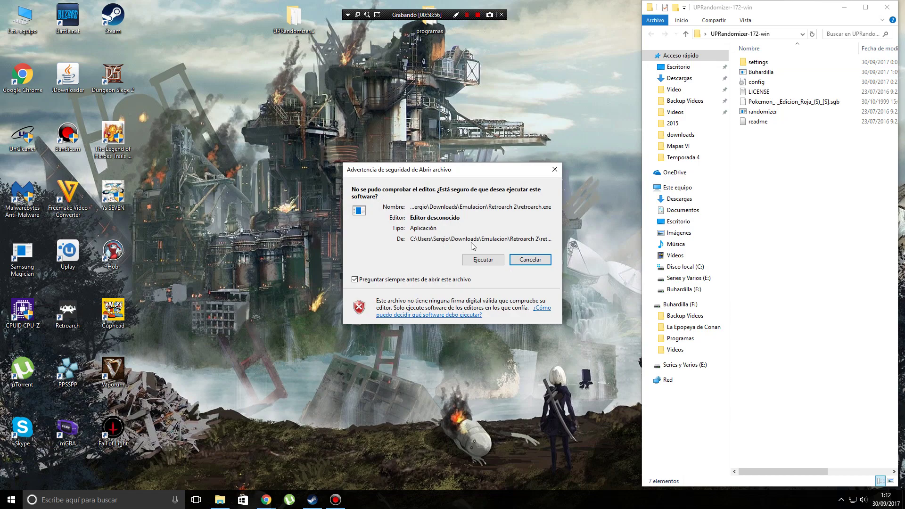
{"action": "left_click", "coordinate": [482, 260]}
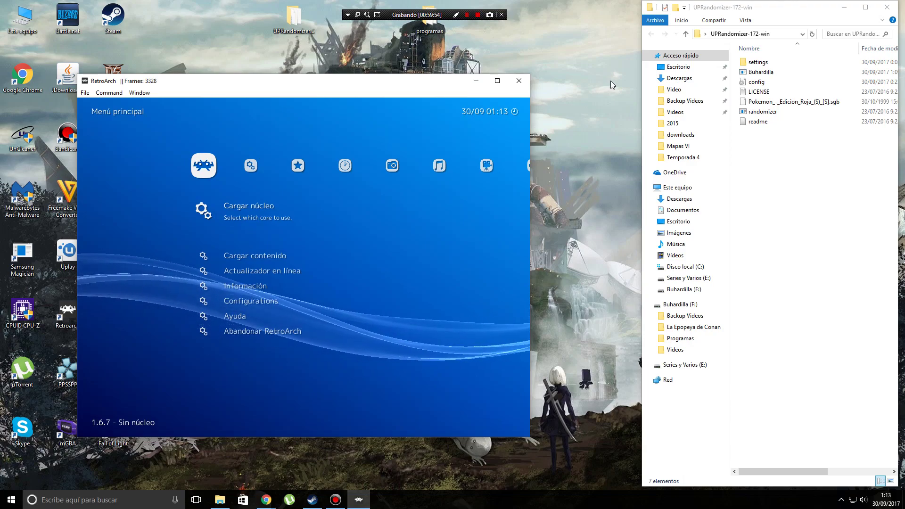
Load the Game Boy Advance (mGBA) core in RetroArch.
{"action": "key", "text": "Return"}
{"action": "key", "text": "Down"}
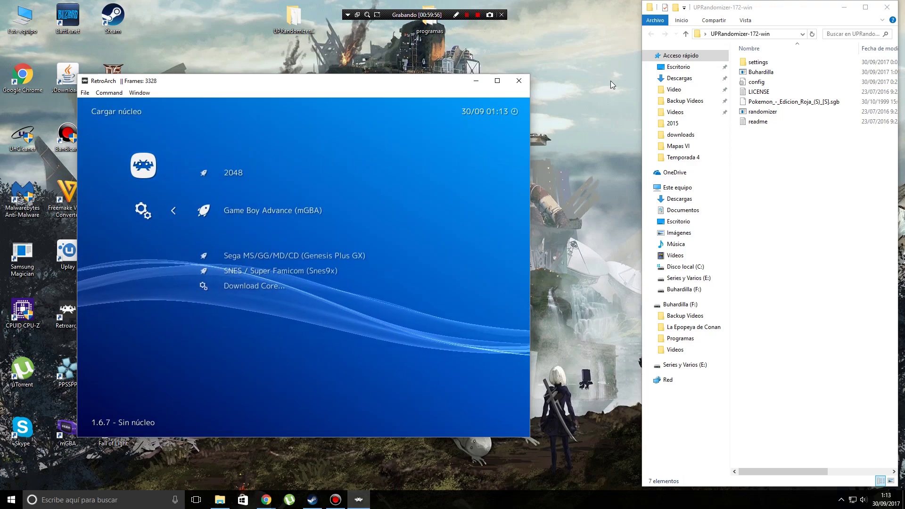
{"action": "key", "text": "Return"}
Look through the content loading sources, viewing the downloads folder and the drive list, and return to the source list.
{"action": "key", "text": "Down"}
{"action": "key", "text": "Down"}
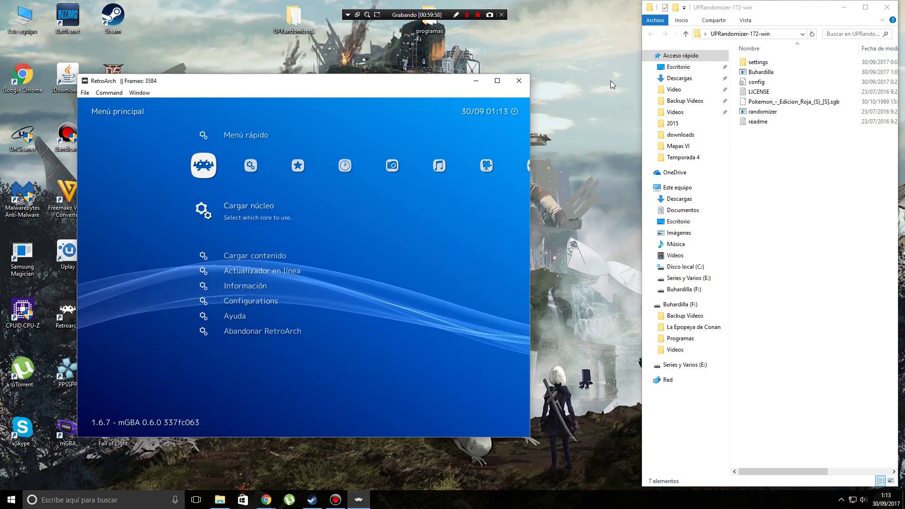
{"action": "key", "text": "Return"}
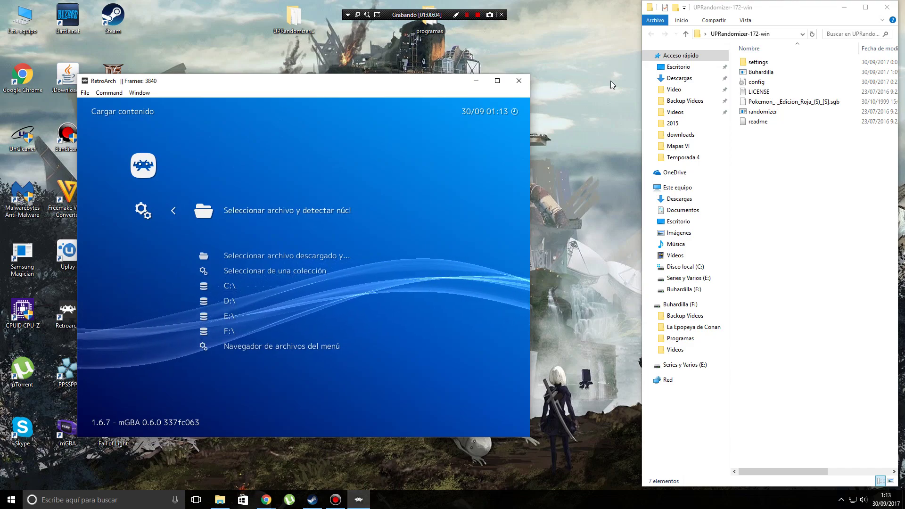
{"action": "key", "text": "Down"}
{"action": "key", "text": "Return"}
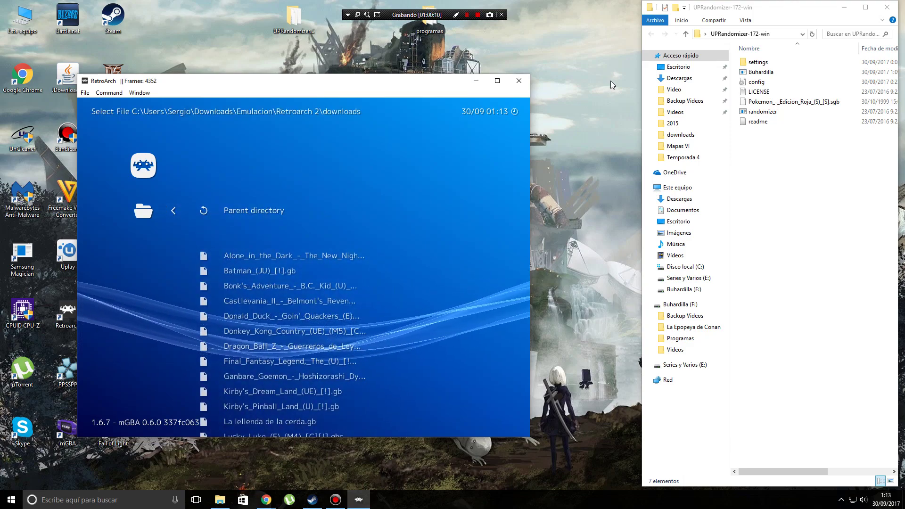
{"action": "key", "text": "BackSpace"}
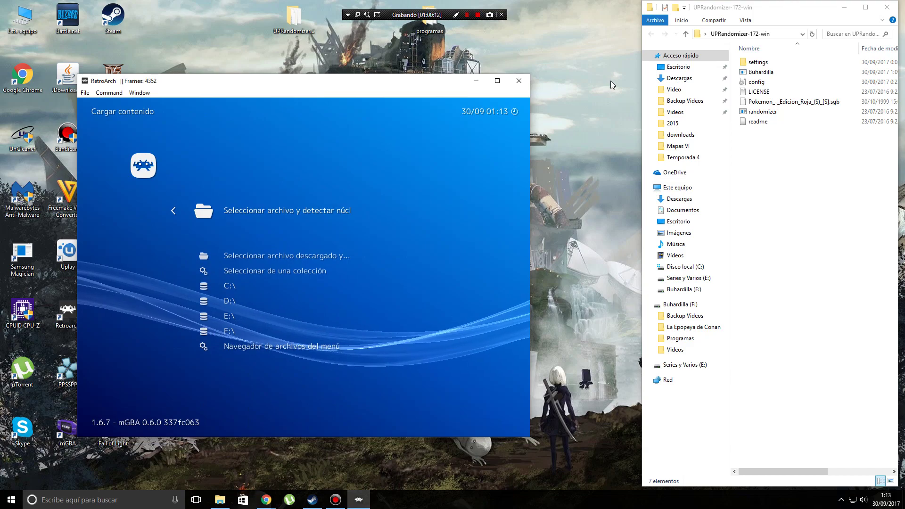
{"action": "key", "text": "Return"}
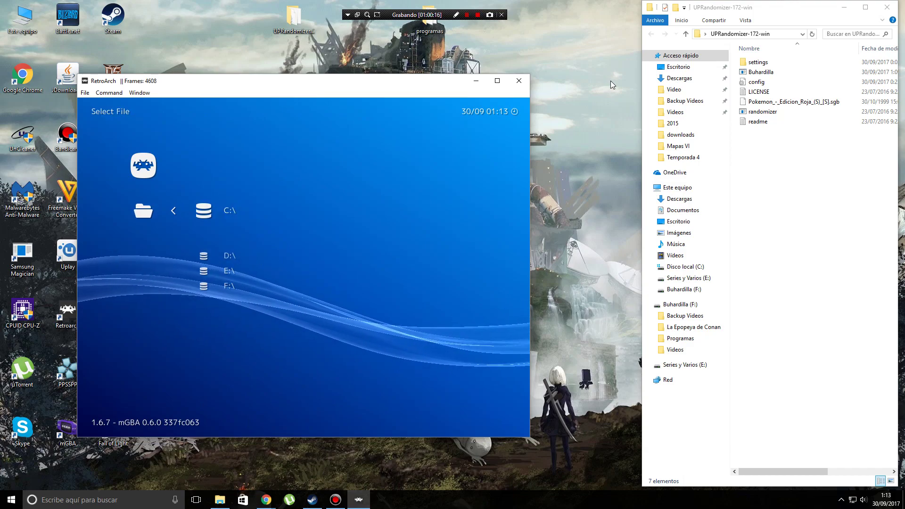
{"action": "key", "text": "BackSpace"}
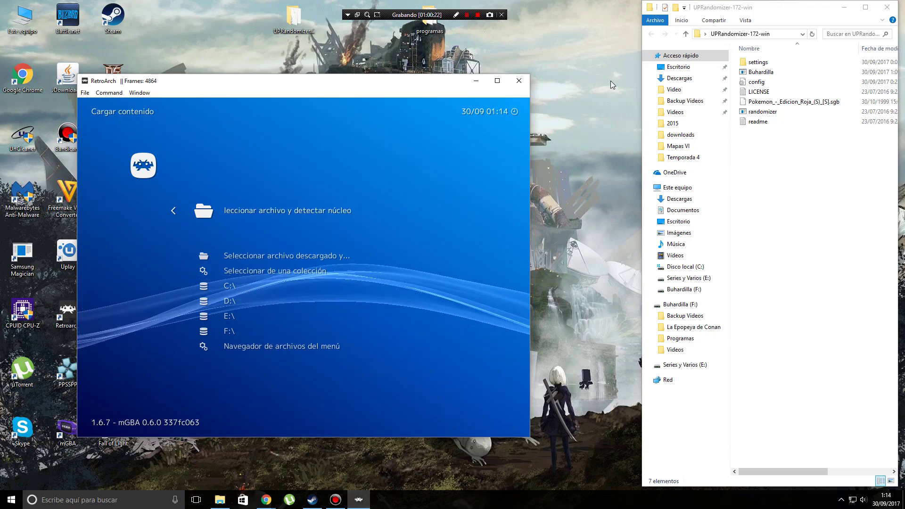
Load the randomized Buhardilla ROM from the UPRandomizer-172-win folder on the Desktop (Escritorio).
{"action": "left_click", "coordinate": [85, 93]}
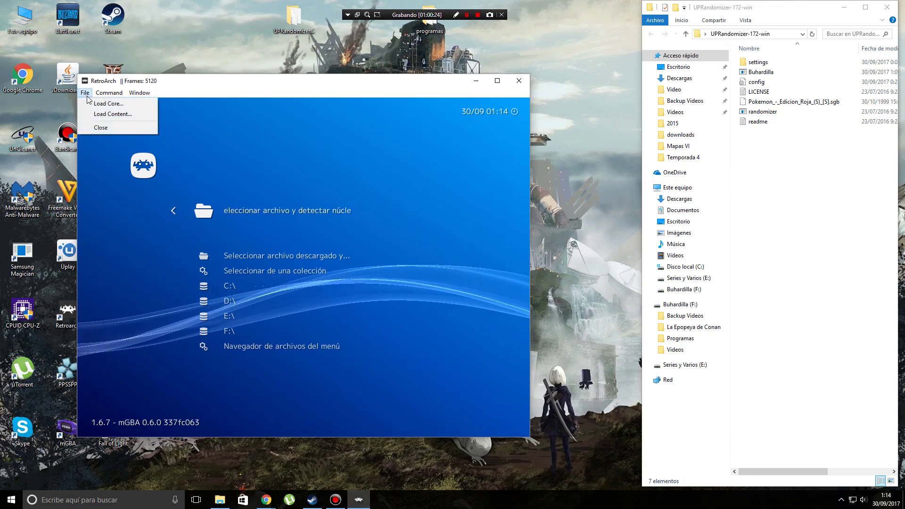
{"action": "left_click", "coordinate": [96, 115]}
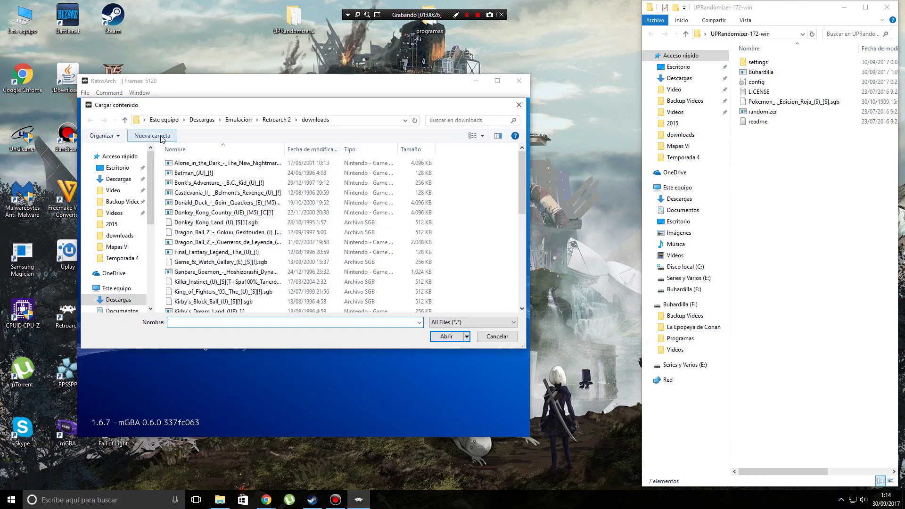
{"action": "left_click", "coordinate": [118, 168]}
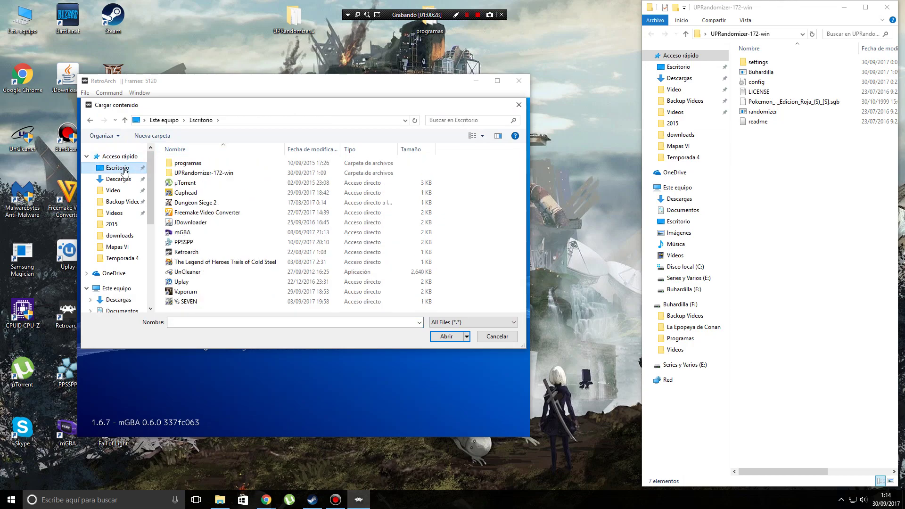
{"action": "double_click", "coordinate": [194, 173]}
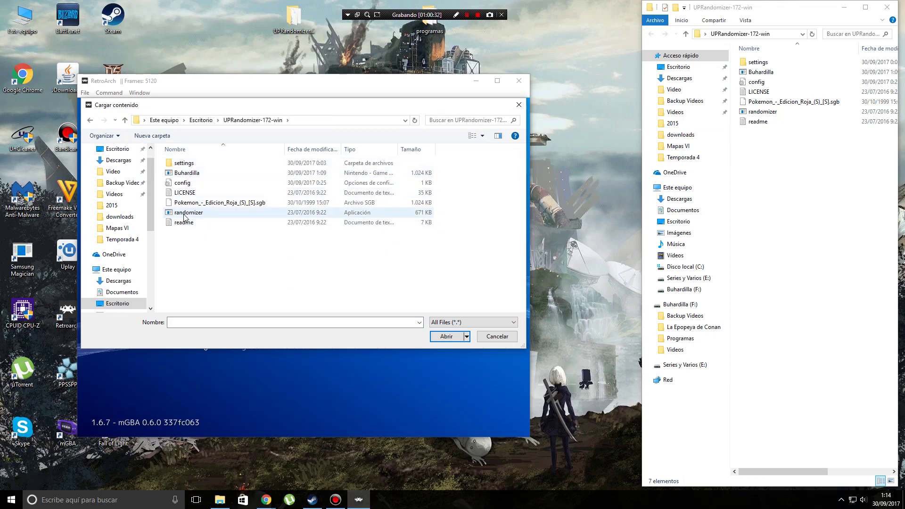
{"action": "left_click", "coordinate": [183, 175]}
{"action": "left_click", "coordinate": [207, 203]}
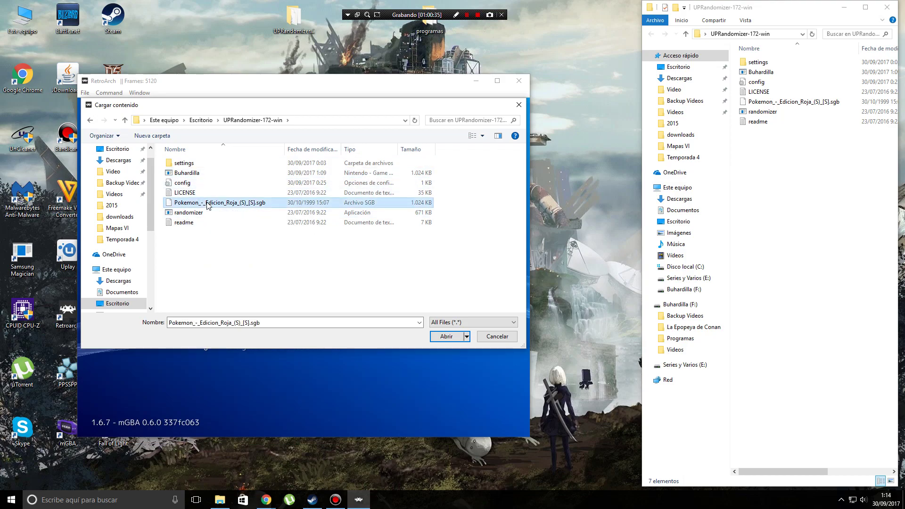
{"action": "left_click", "coordinate": [198, 175]}
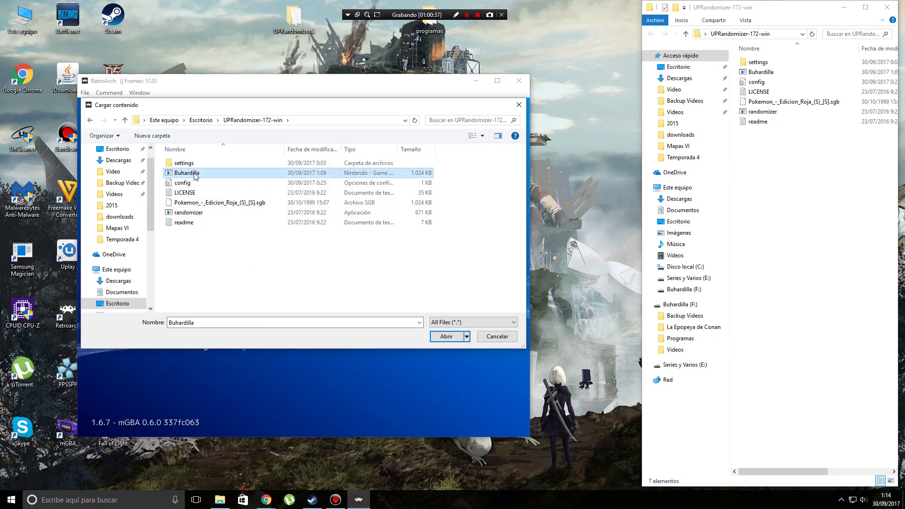
{"action": "left_click", "coordinate": [445, 337]}
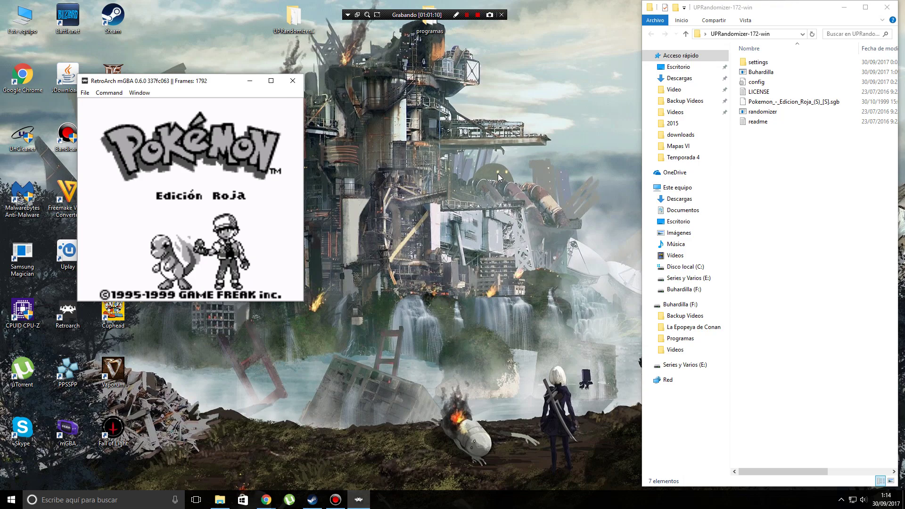
Set the game options to RÁP. text speed, battle animation Sí and battle style CAMBIAR, and return to the game's start menu.
{"action": "key", "text": "Return"}
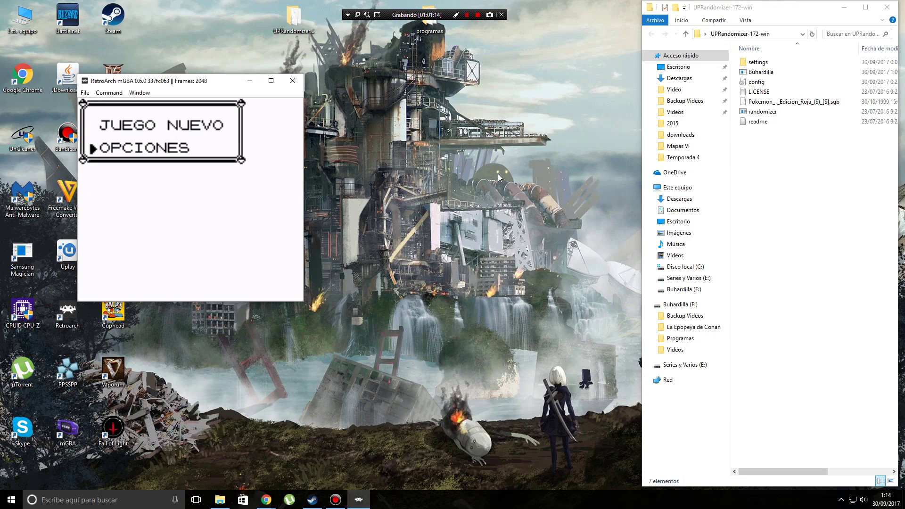
{"action": "key", "text": "x"}
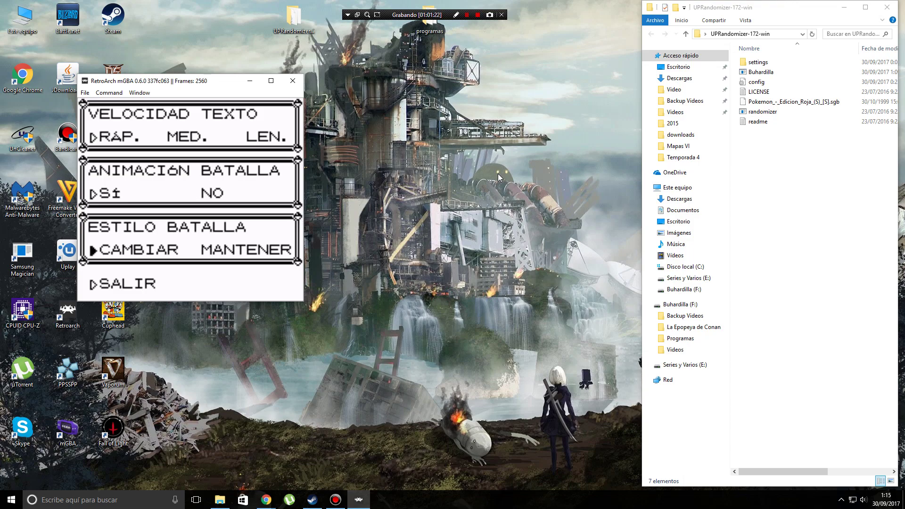
{"action": "key", "text": "x"}
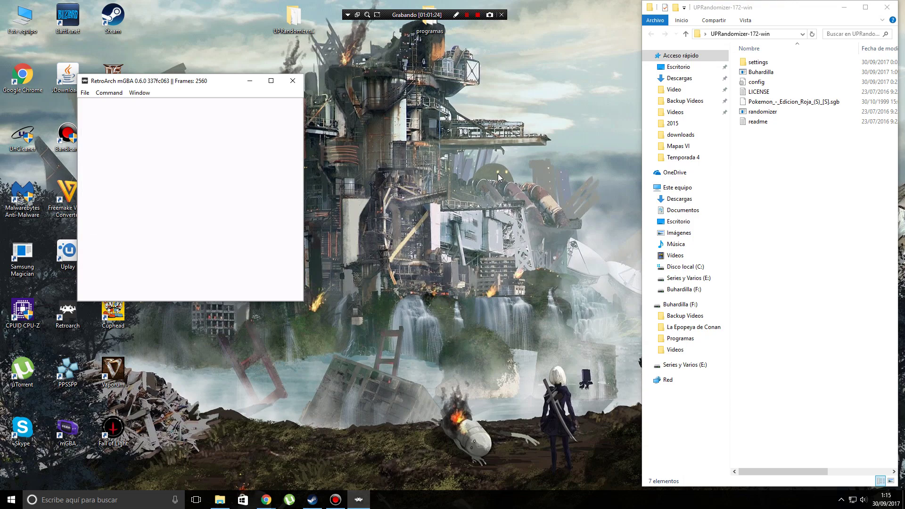
{"action": "key", "text": "x"}
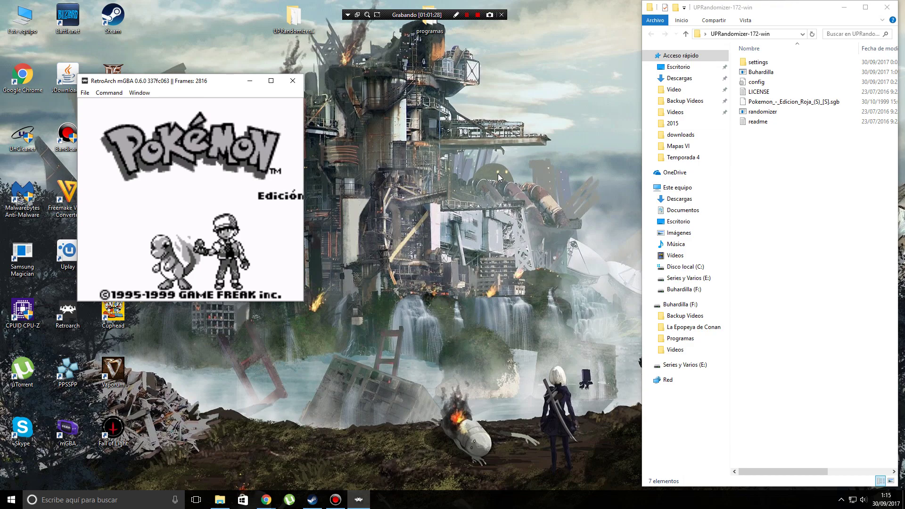
{"action": "key", "text": "x"}
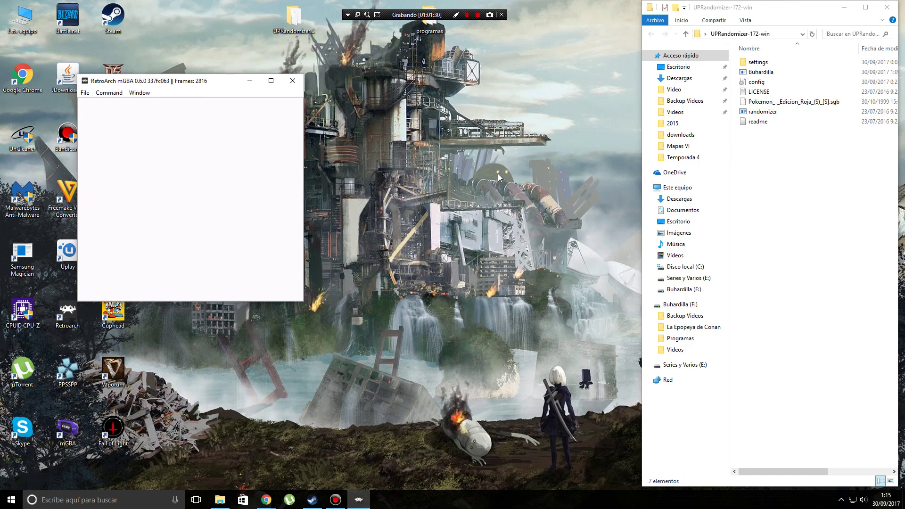
{"action": "key", "text": "x"}
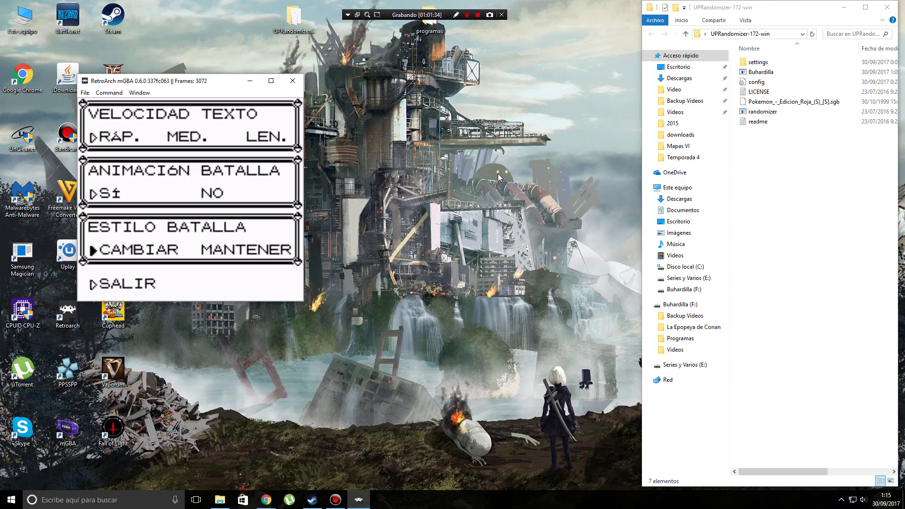
{"action": "key", "text": "x"}
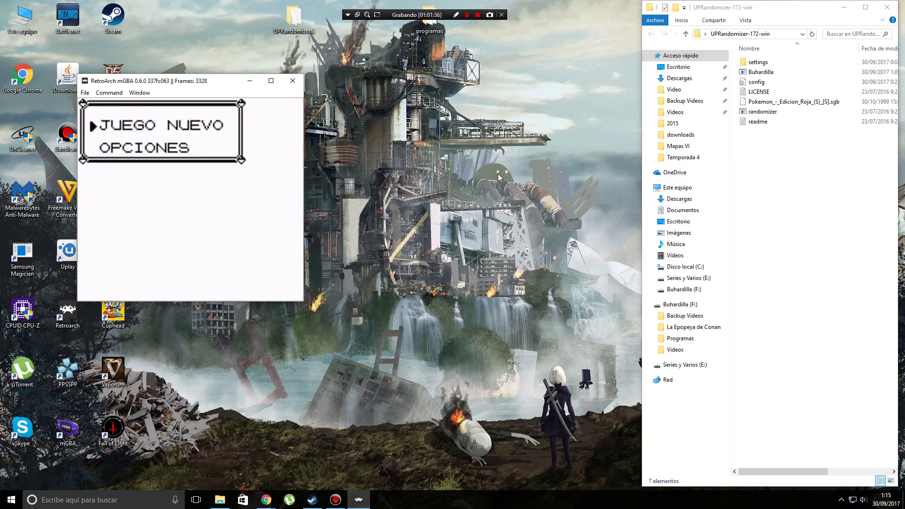
Start a new game (JUEGO NUEVO) and advance the professor's welcome until he presents a Pokémon.
{"action": "key", "text": "x"}
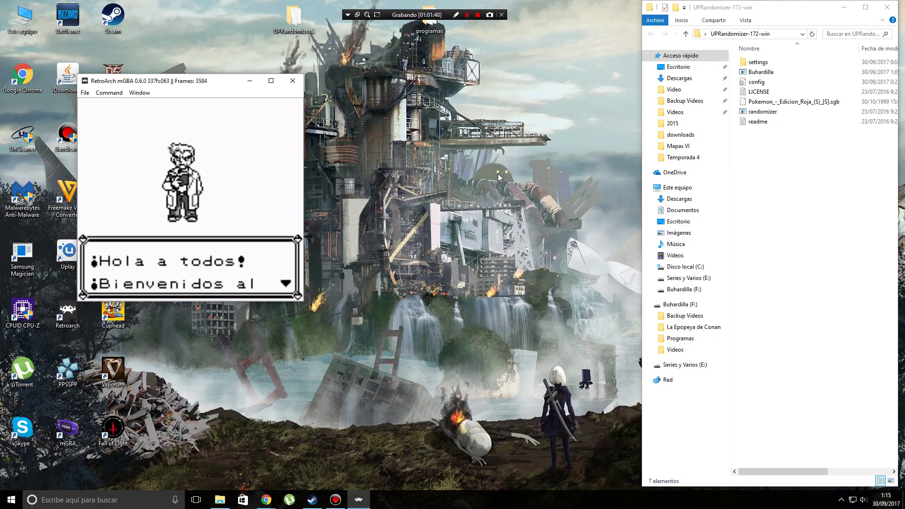
{"action": "key", "text": "x"}
{"action": "key", "text": "x"}
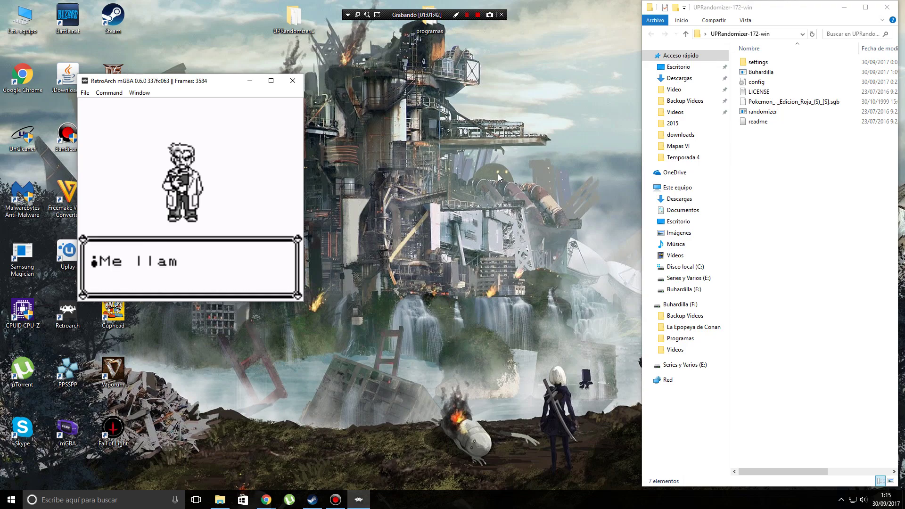
{"action": "key", "text": "x"}
{"action": "key", "text": "x"}
{"action": "key", "text": "x"}
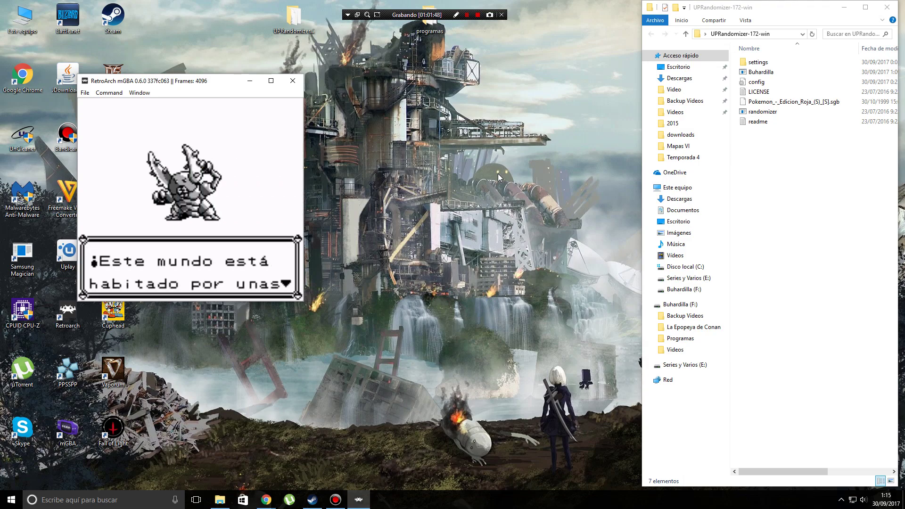
Advance the professor's explanation about Pokémon and choose the preset name ASH for the player.
{"action": "key", "text": "x"}
{"action": "key", "text": "x"}
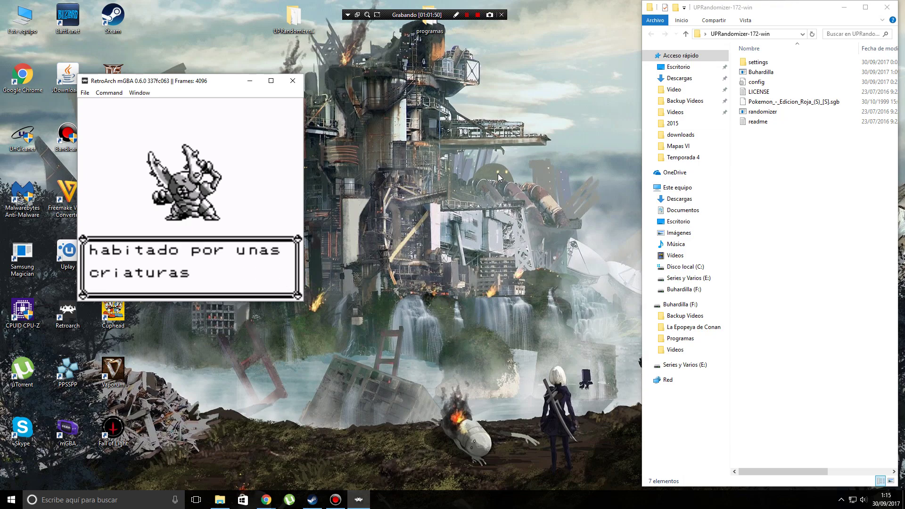
{"action": "key", "text": "x"}
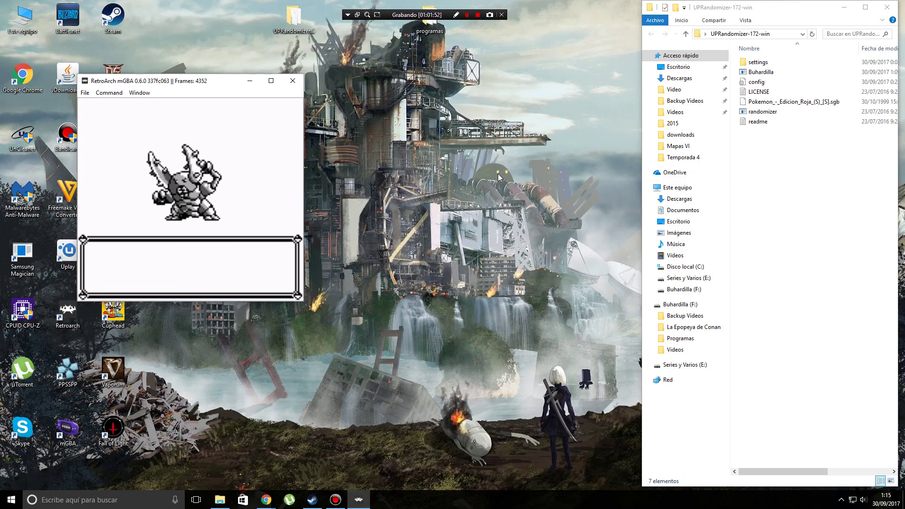
{"action": "key", "text": "x"}
{"action": "key", "text": "x"}
{"action": "key", "text": "x"}
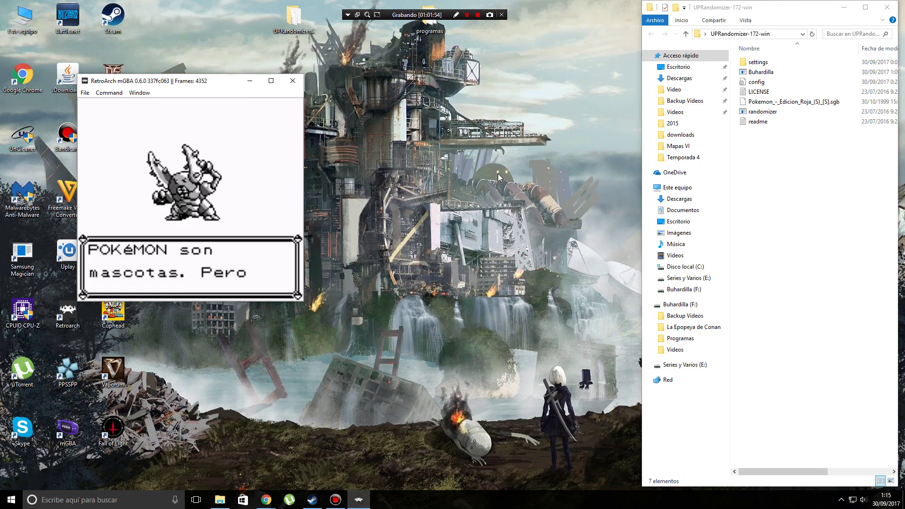
{"action": "key", "text": "x"}
{"action": "key", "text": "x"}
{"action": "key", "text": "x"}
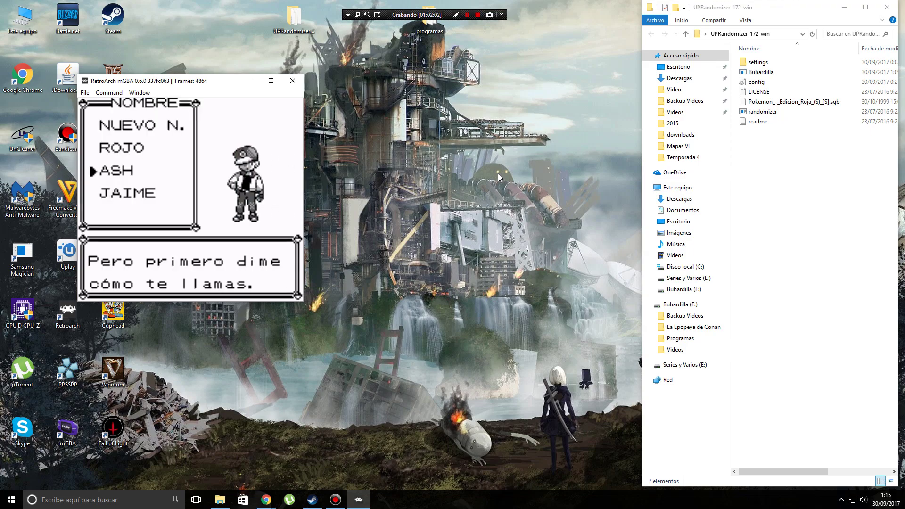
{"action": "key", "text": "x"}
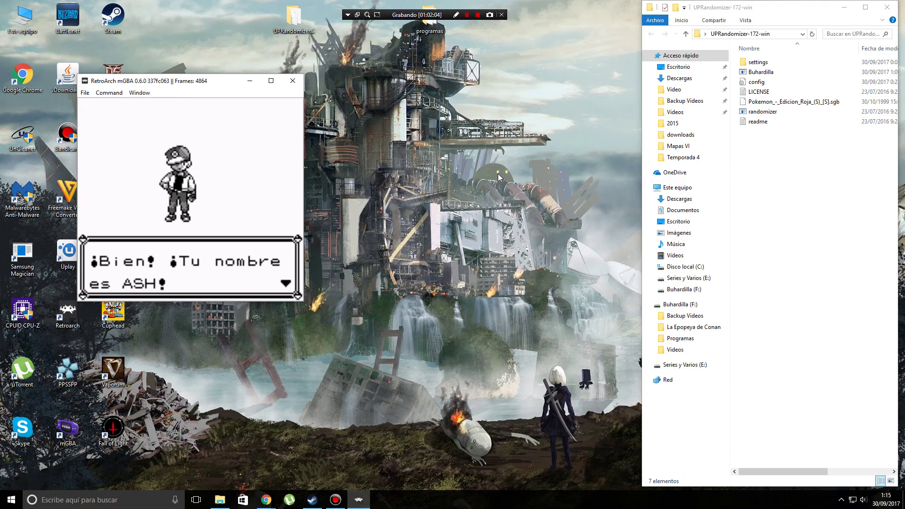
Advance the rival's introduction and choose the preset name GARY for him.
{"action": "key", "text": "x"}
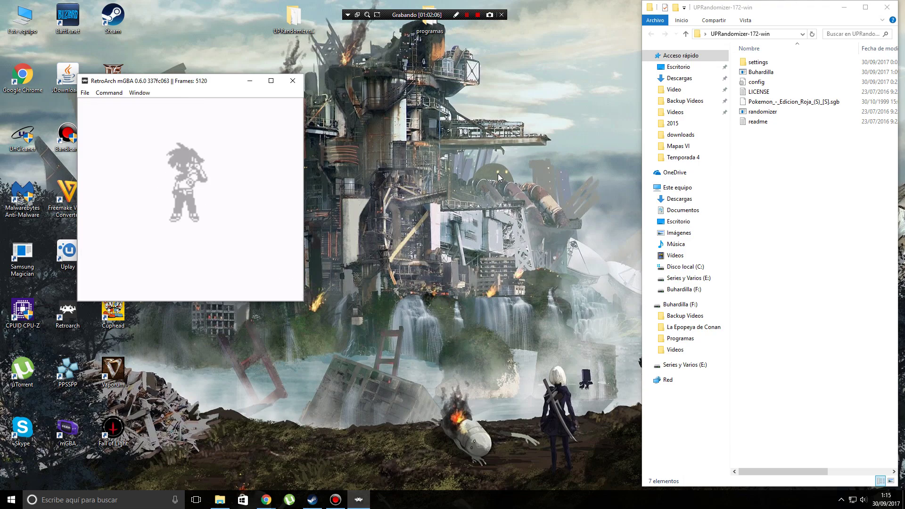
{"action": "key", "text": "x"}
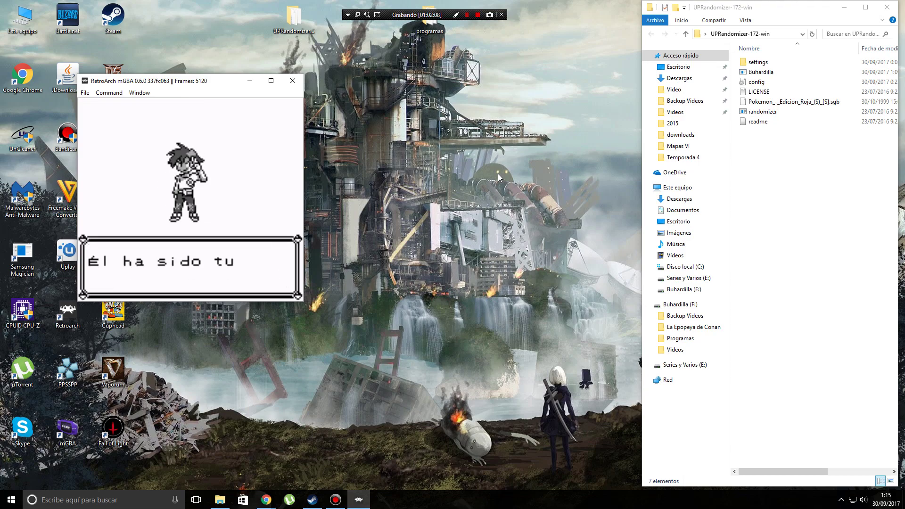
{"action": "key", "text": "x"}
{"action": "key", "text": "x"}
{"action": "key", "text": "x"}
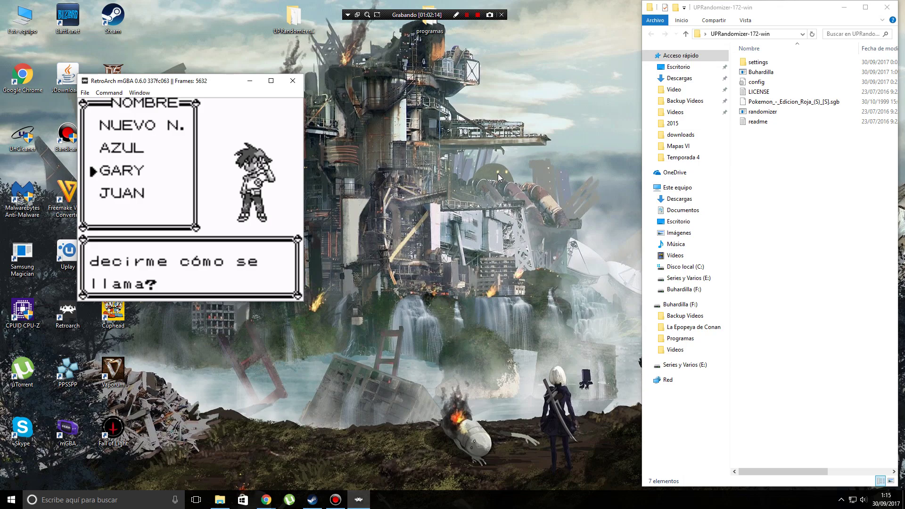
{"action": "key", "text": "x"}
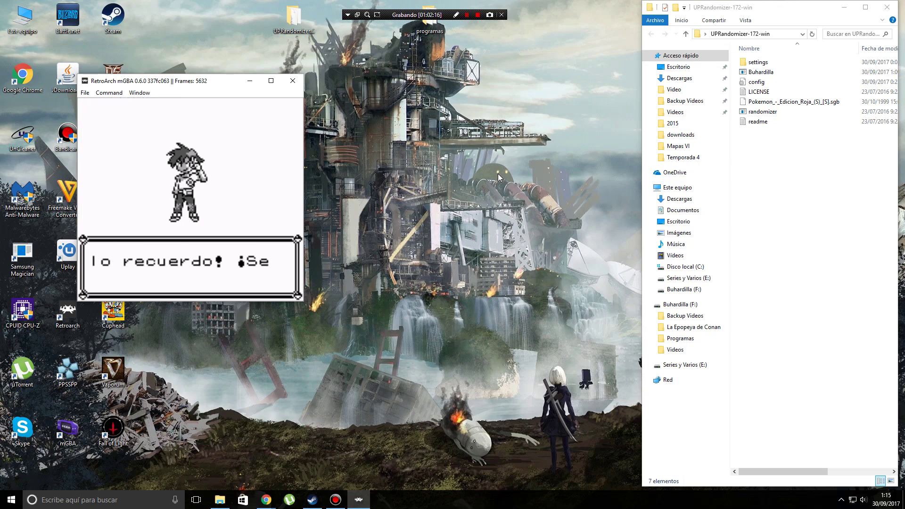
Advance the remaining introduction dialogue until the player character stands in the bedroom.
{"action": "key", "text": "x"}
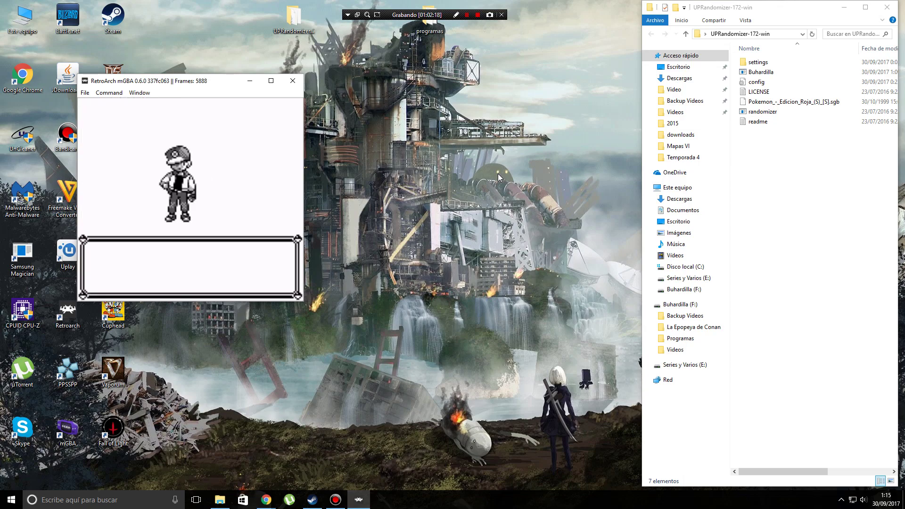
{"action": "key", "text": "x"}
{"action": "key", "text": "x"}
{"action": "key", "text": "x"}
{"action": "key", "text": "x"}
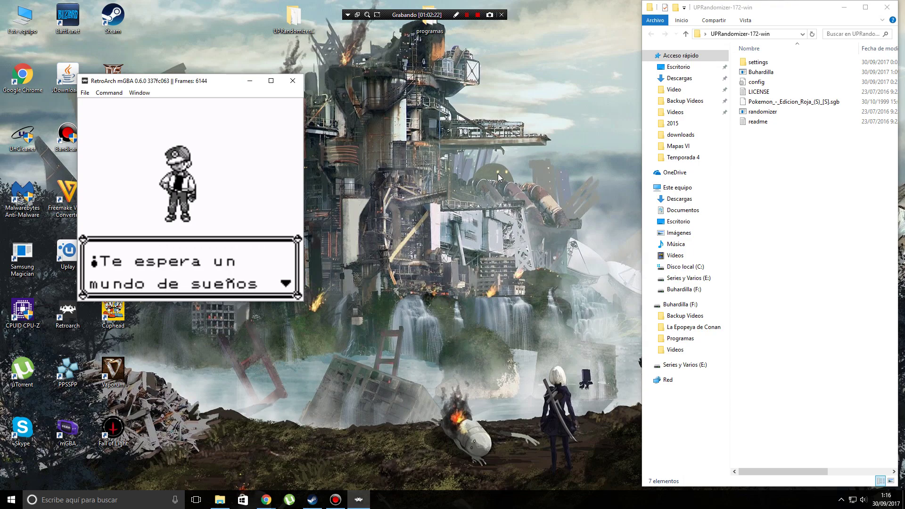
{"action": "key", "text": "x"}
{"action": "key", "text": "x"}
{"action": "key", "text": "x"}
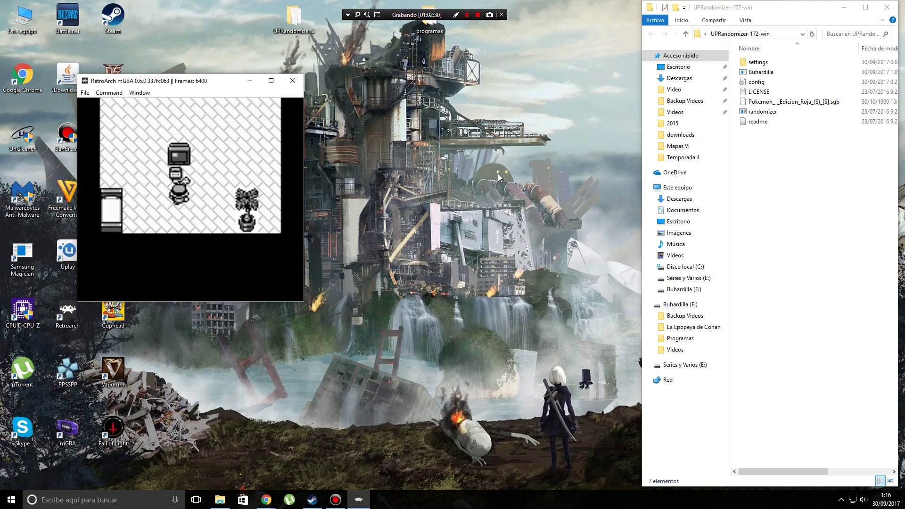
Examine the game console in front of the bedroom television and read through its message.
{"action": "key", "text": "x"}
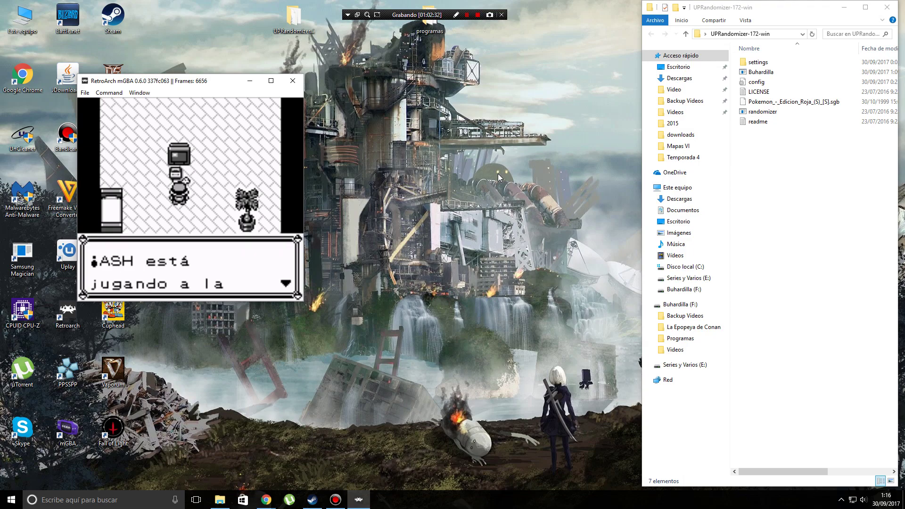
{"action": "key", "text": "x"}
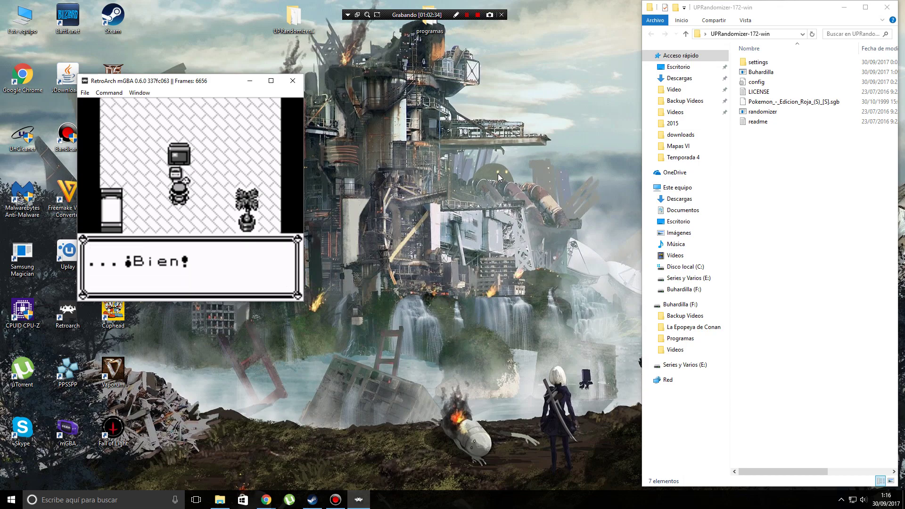
{"action": "key", "text": "x"}
Walk the character around the television to the PC in the bedroom's upper-left corner.
{"action": "key", "text": "Left"}
{"action": "key", "text": "Up"}
{"action": "key", "text": "Up"}
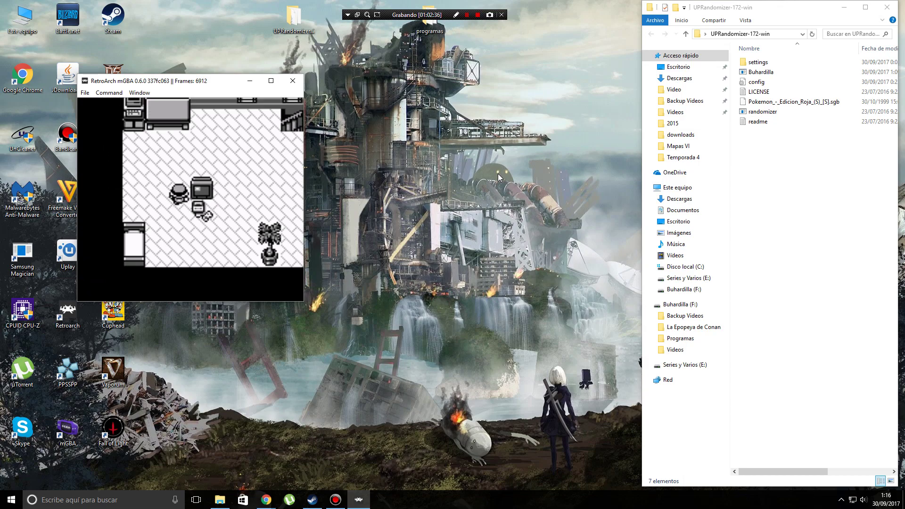
{"action": "key", "text": "Left"}
{"action": "key", "text": "Left"}
{"action": "key", "text": "Up"}
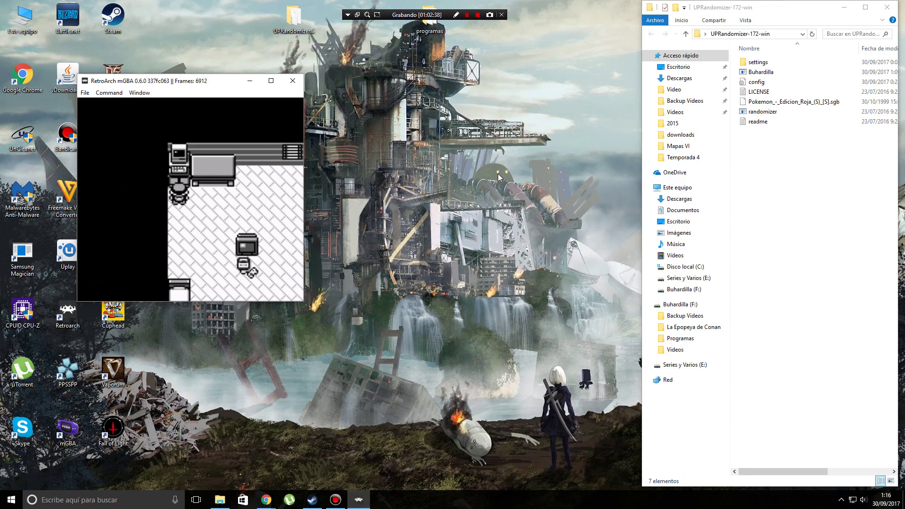
Turn on the bedroom PC, withdraw MÁS PS through SACAR OBJETO and leave the PC.
{"action": "key", "text": "x"}
{"action": "key", "text": "x"}
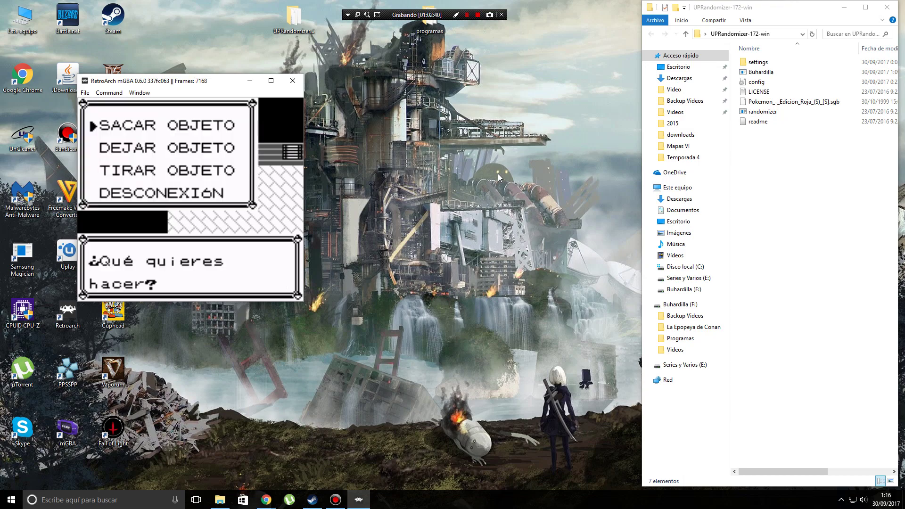
{"action": "key", "text": "x"}
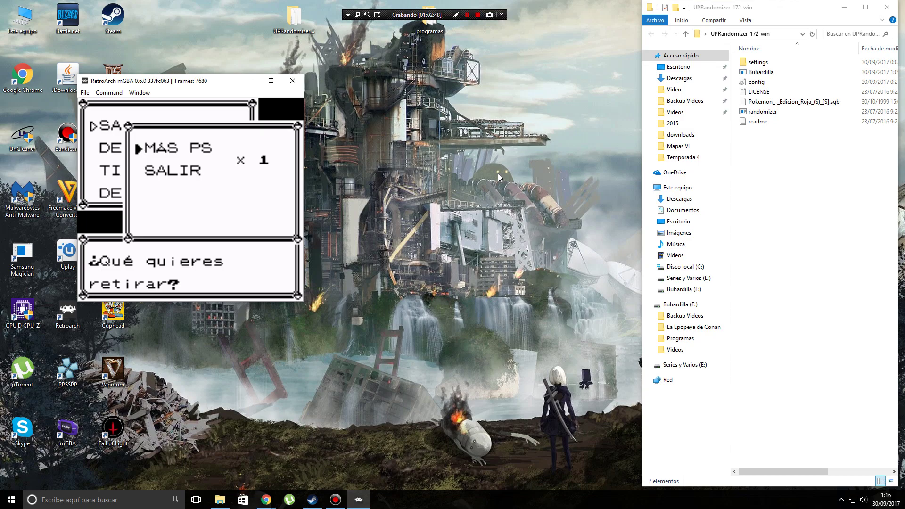
{"action": "key", "text": "x"}
{"action": "key", "text": "Down"}
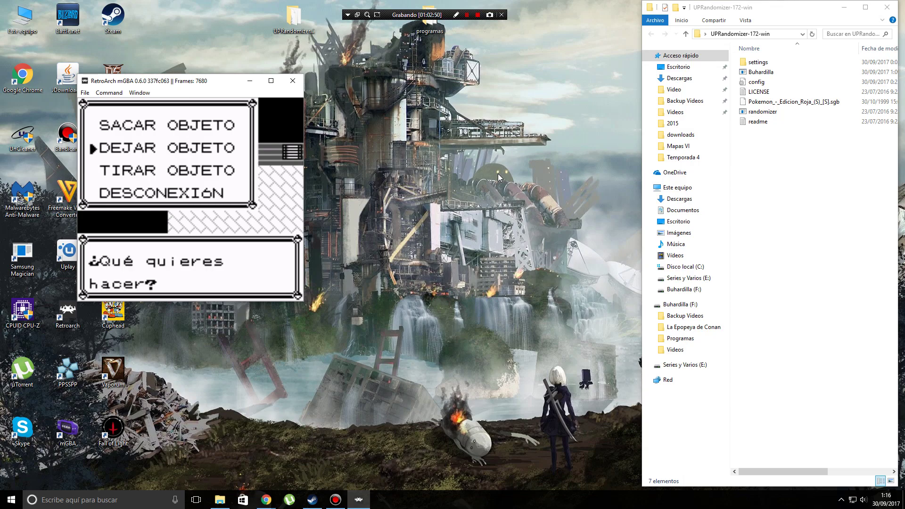
{"action": "key", "text": "x"}
Walk from the PC across the bedroom and take the stairs to the ground floor.
{"action": "key", "text": "Right"}
{"action": "key", "text": "Right"}
{"action": "key", "text": "Right"}
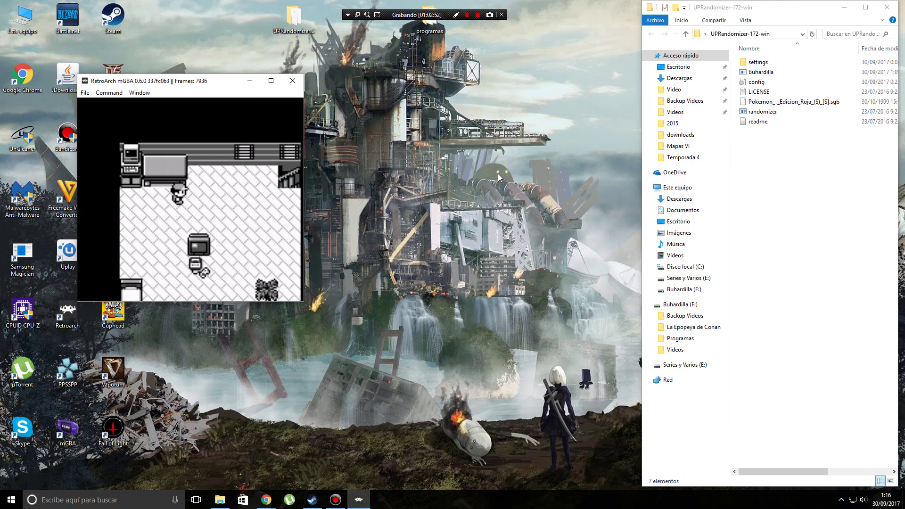
{"action": "key", "text": "Up"}
{"action": "key", "text": "Up"}
{"action": "key", "text": "Right"}
{"action": "key", "text": "Right"}
{"action": "key", "text": "Right"}
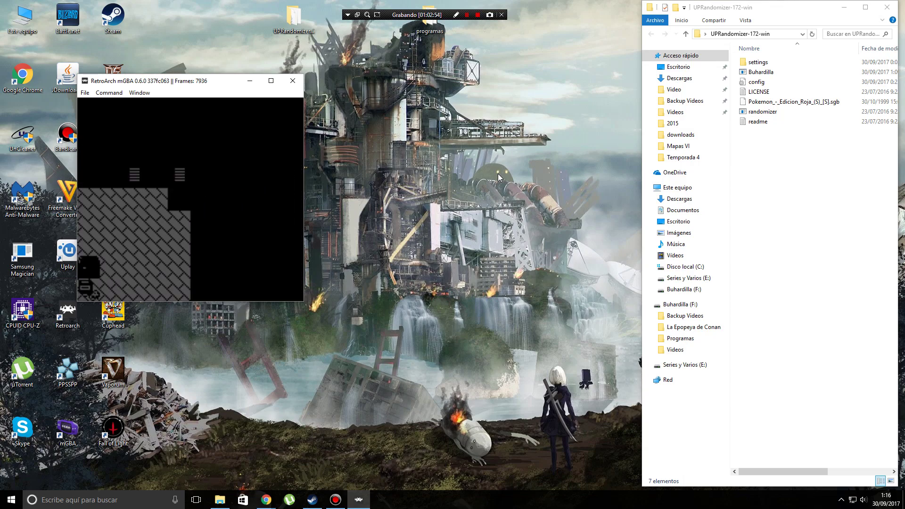
Walk around the dining table to the doormat and leave the house.
{"action": "key", "text": "Down"}
{"action": "key", "text": "Down"}
{"action": "key", "text": "Down"}
{"action": "key", "text": "Left"}
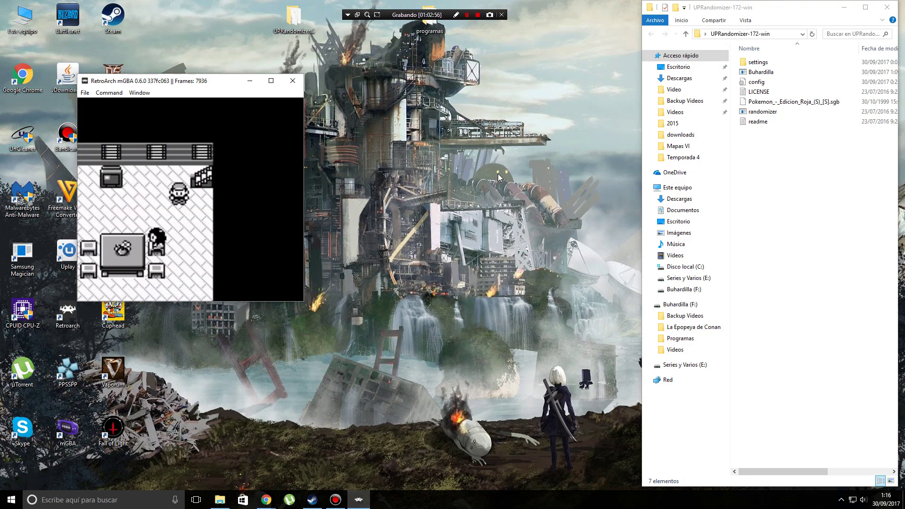
{"action": "key", "text": "Down"}
{"action": "key", "text": "Down"}
{"action": "key", "text": "Down"}
{"action": "key", "text": "Left"}
{"action": "key", "text": "Left"}
{"action": "key", "text": "Left"}
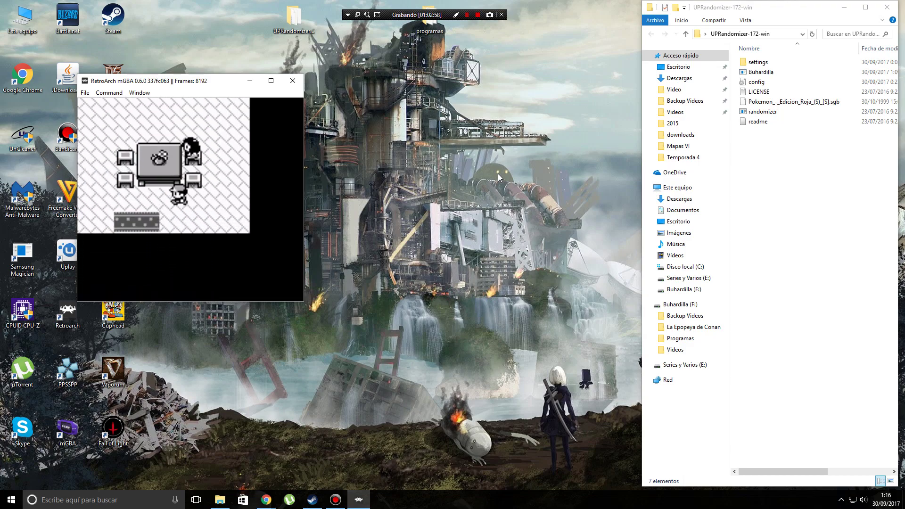
{"action": "key", "text": "Down"}
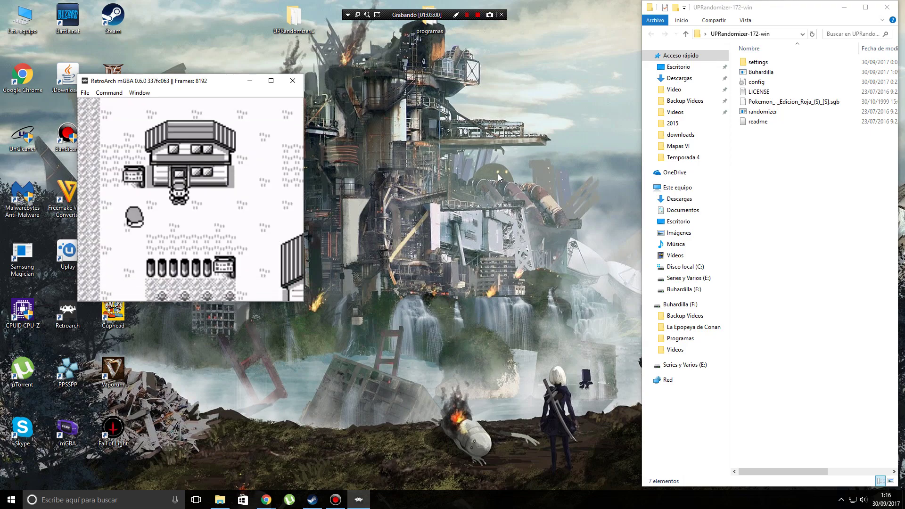
Walk east from the player's house to the open area just above the large laboratory building.
{"action": "key", "text": "Right"}
{"action": "key", "text": "Right"}
{"action": "key", "text": "Right"}
{"action": "key", "text": "Right"}
{"action": "key", "text": "Right"}
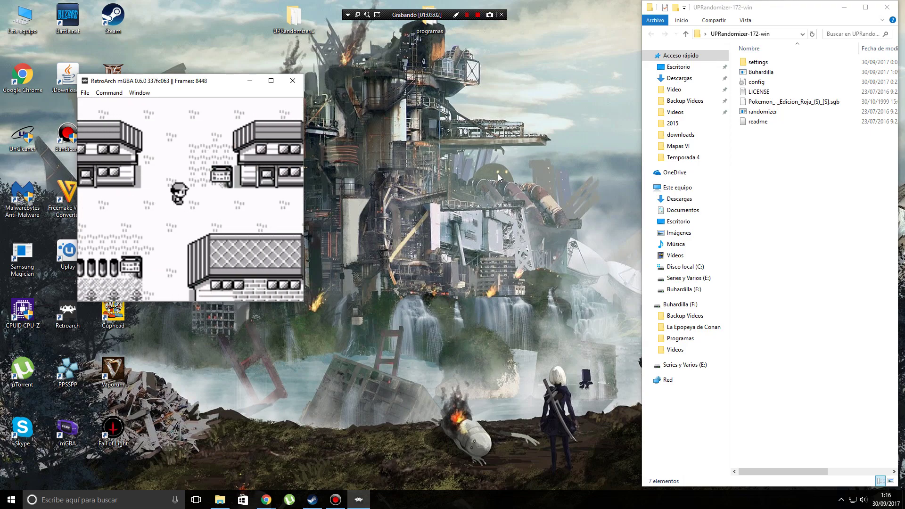
{"action": "key", "text": "Down"}
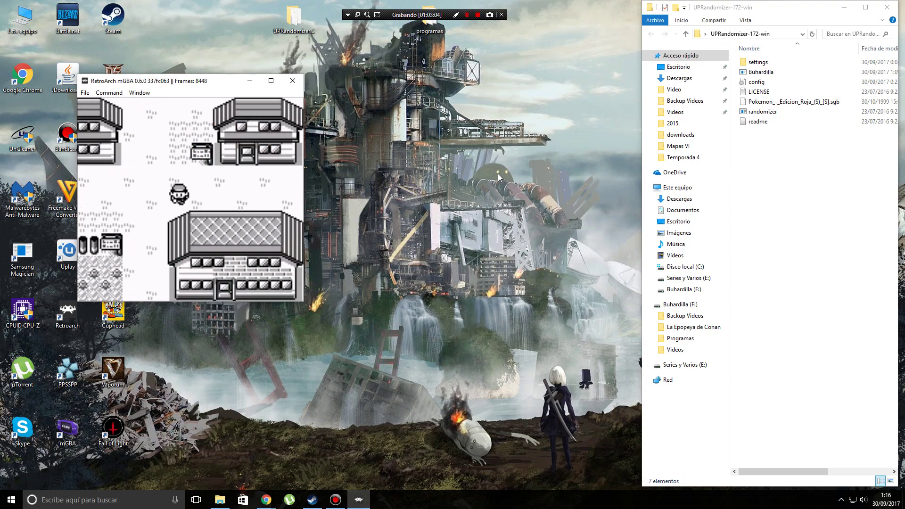
Walk north out of town into the tall grass between the fence posts.
{"action": "key", "text": "Up"}
{"action": "key", "text": "Up"}
{"action": "key", "text": "Up"}
{"action": "key", "text": "Up"}
{"action": "key", "text": "Up"}
{"action": "key", "text": "Up"}
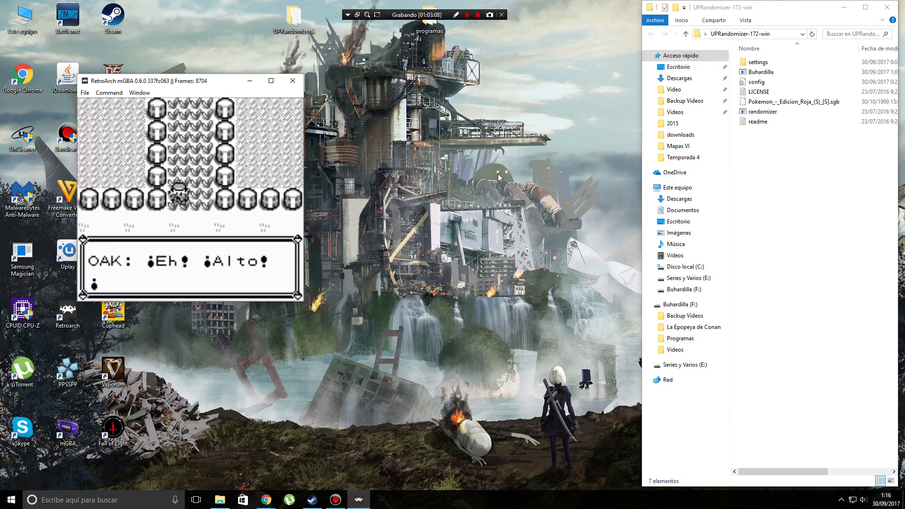
Advance Oak's warning about the tall grass and follow him to his laboratory.
{"action": "key", "text": "x"}
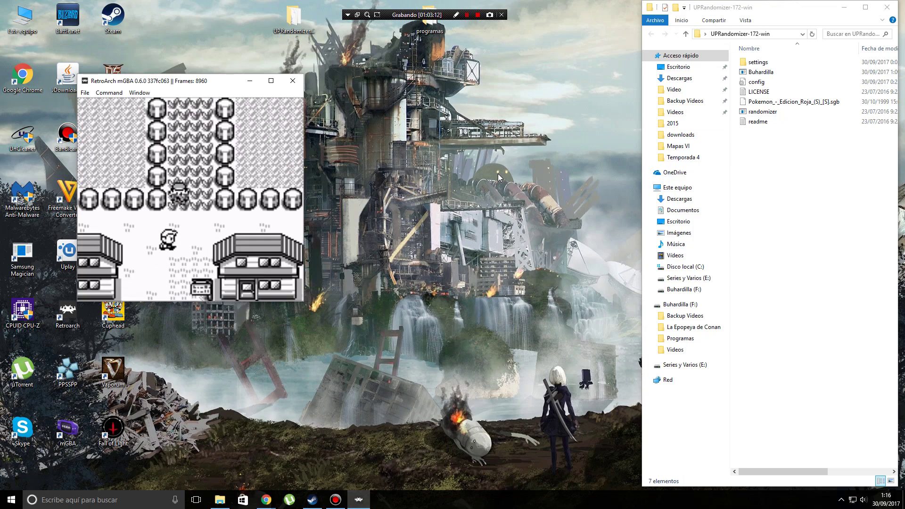
{"action": "key", "text": "x"}
{"action": "key", "text": "x"}
{"action": "key", "text": "x"}
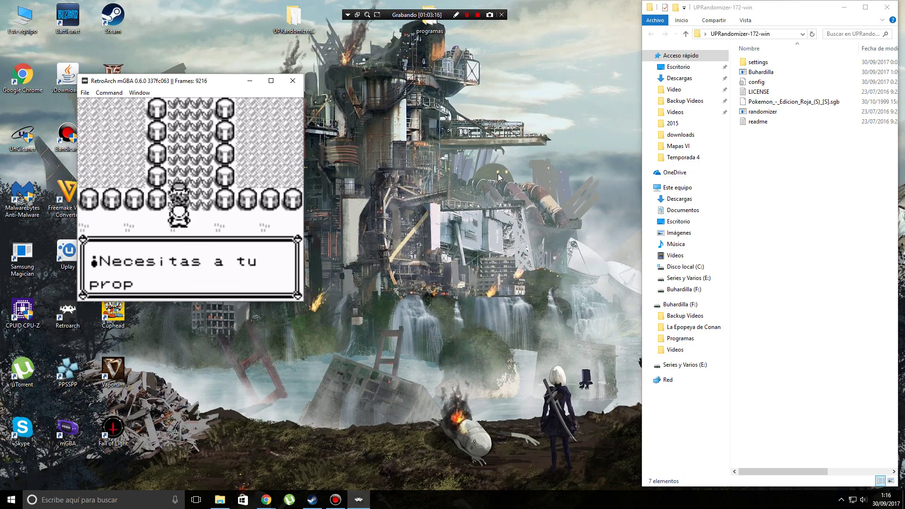
{"action": "key", "text": "x"}
{"action": "key", "text": "x"}
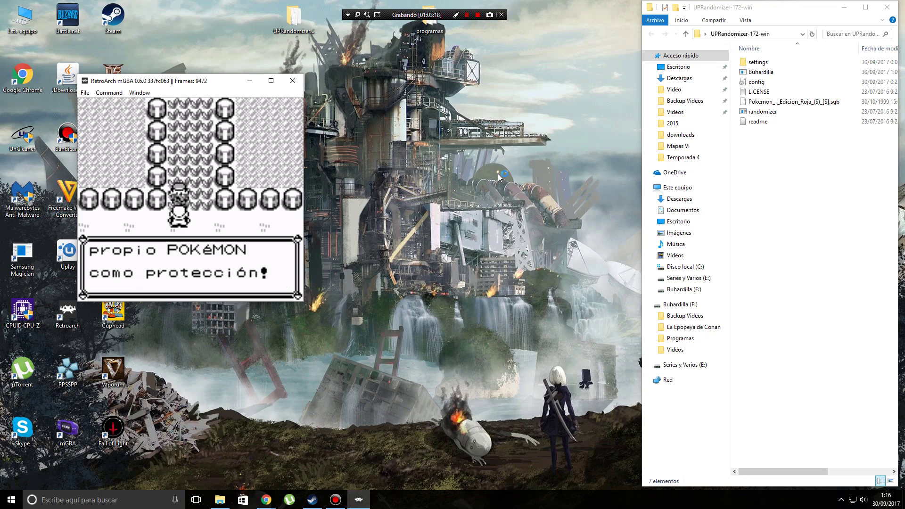
{"action": "key", "text": "x"}
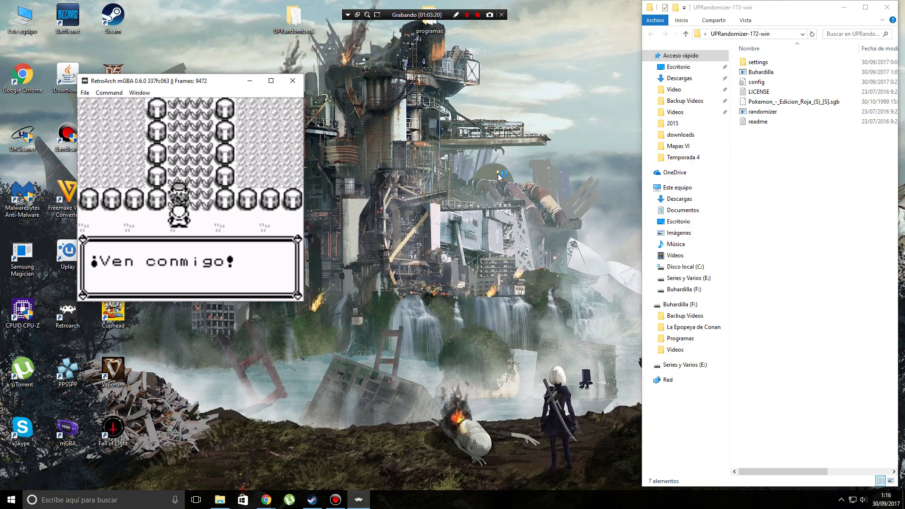
{"action": "key", "text": "x"}
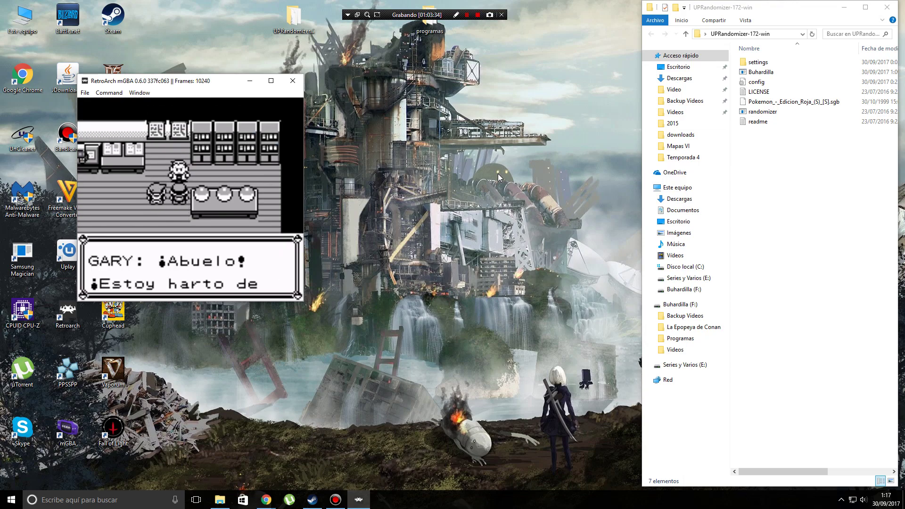
Advance Gary's complaint and Oak's reply in the laboratory.
{"action": "key", "text": "x"}
{"action": "key", "text": "x"}
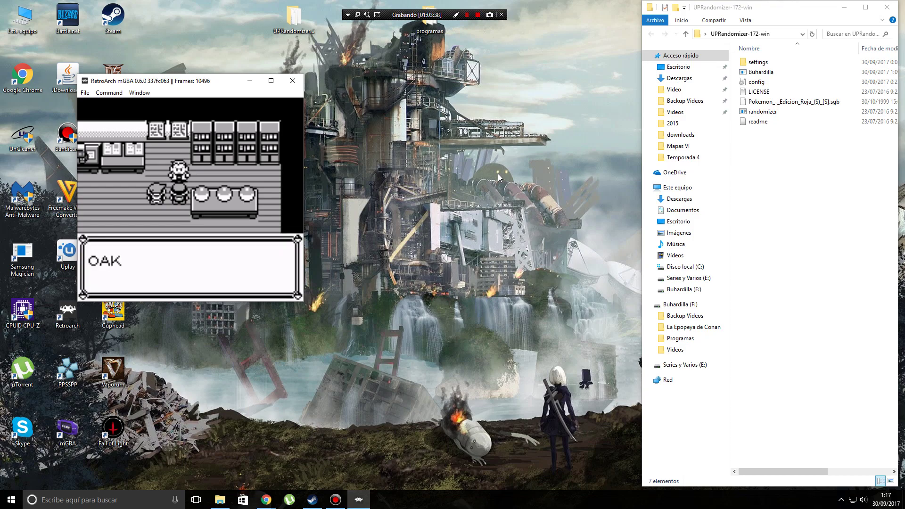
{"action": "key", "text": "x"}
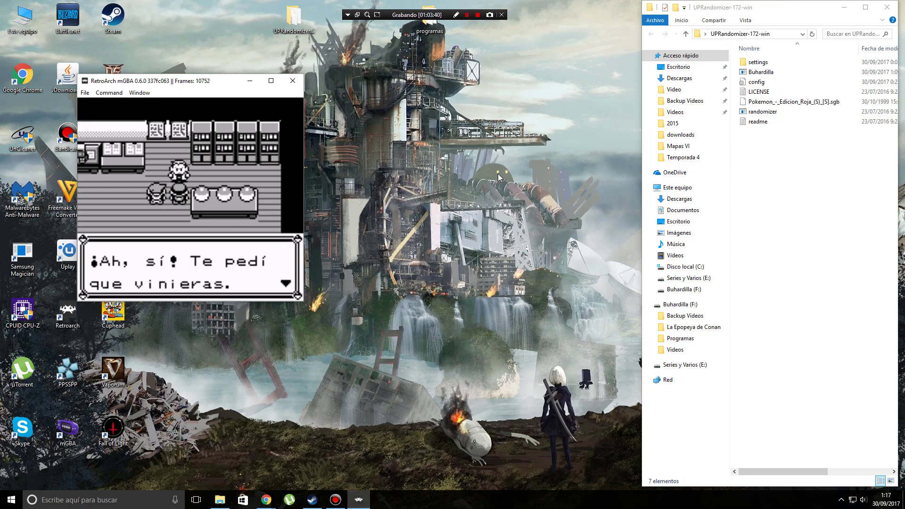
{"action": "key", "text": "x"}
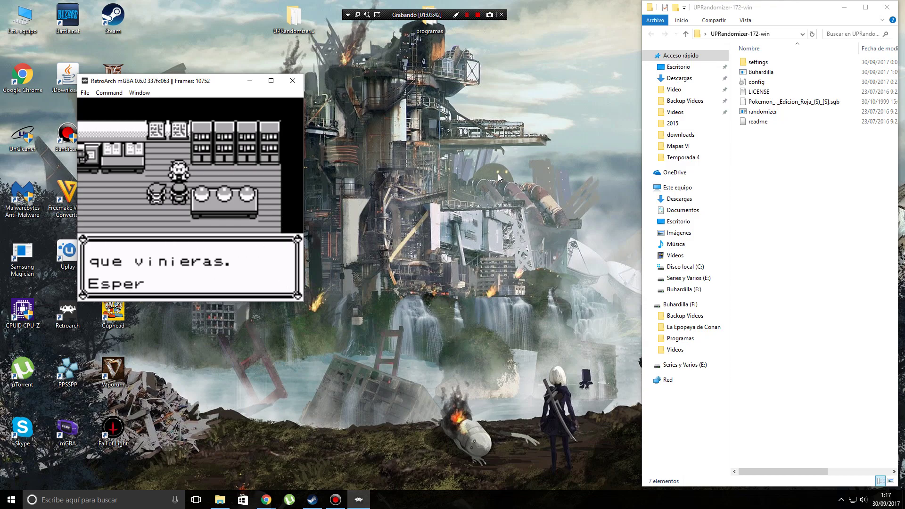
{"action": "key", "text": "x"}
{"action": "key", "text": "x"}
{"action": "key", "text": "x"}
{"action": "key", "text": "x"}
{"action": "key", "text": "x"}
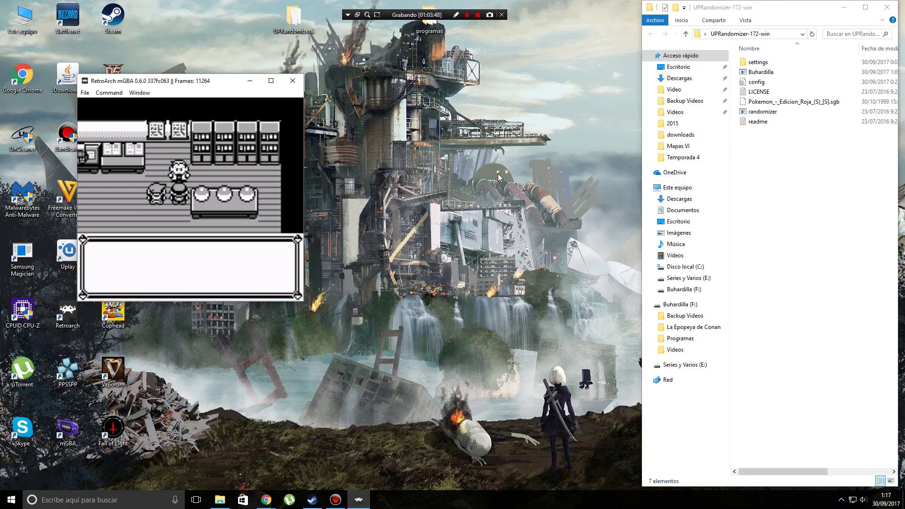
Advance Oak's offer of one of his three Pokémon until the character can move again.
{"action": "key", "text": "x"}
{"action": "key", "text": "x"}
{"action": "key", "text": "x"}
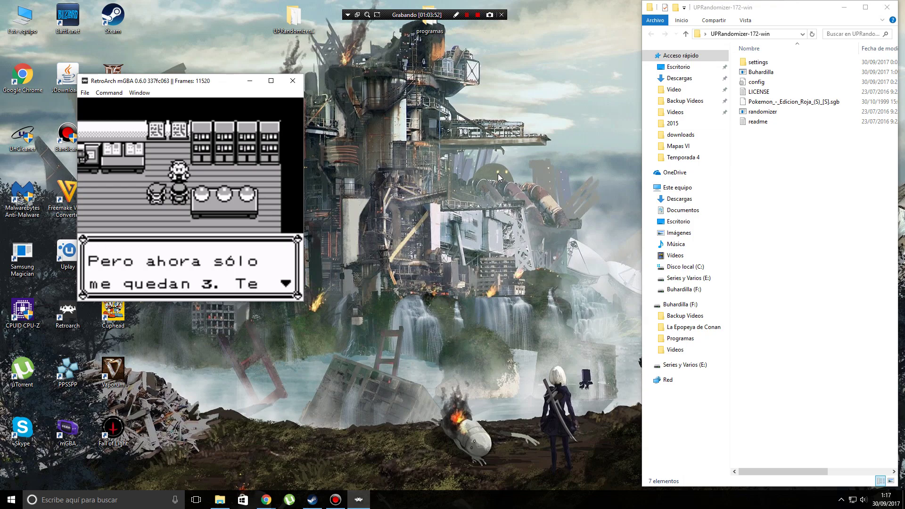
{"action": "key", "text": "x"}
{"action": "key", "text": "x"}
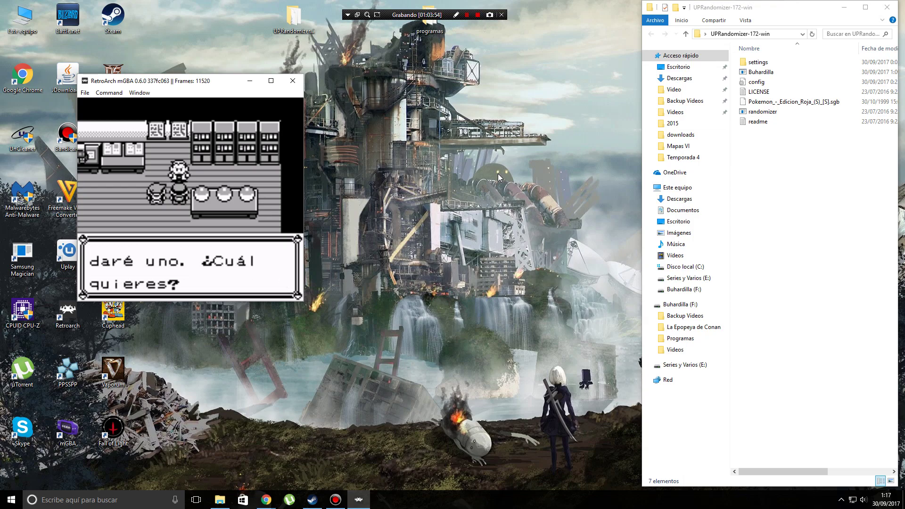
{"action": "key", "text": "x"}
{"action": "key", "text": "x"}
{"action": "key", "text": "x"}
{"action": "key", "text": "x"}
{"action": "key", "text": "x"}
Walk to the leftmost Poké Ball on the laboratory table, view its Pokémon's entry and decline to take it.
{"action": "key", "text": "Down"}
{"action": "key", "text": "Right"}
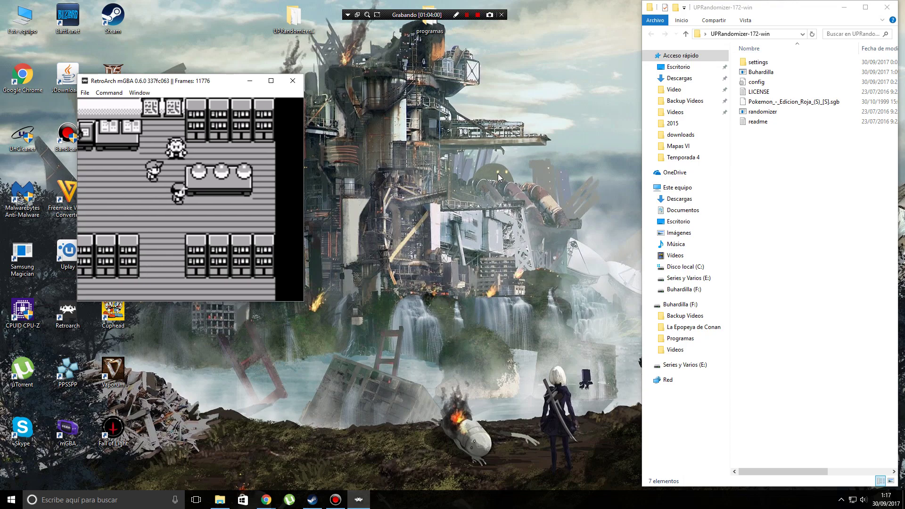
{"action": "key", "text": "Up"}
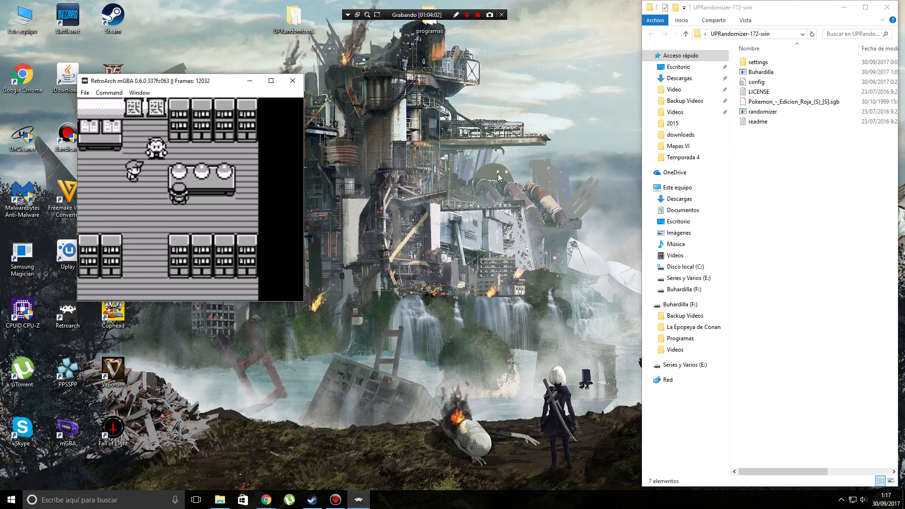
{"action": "key", "text": "x"}
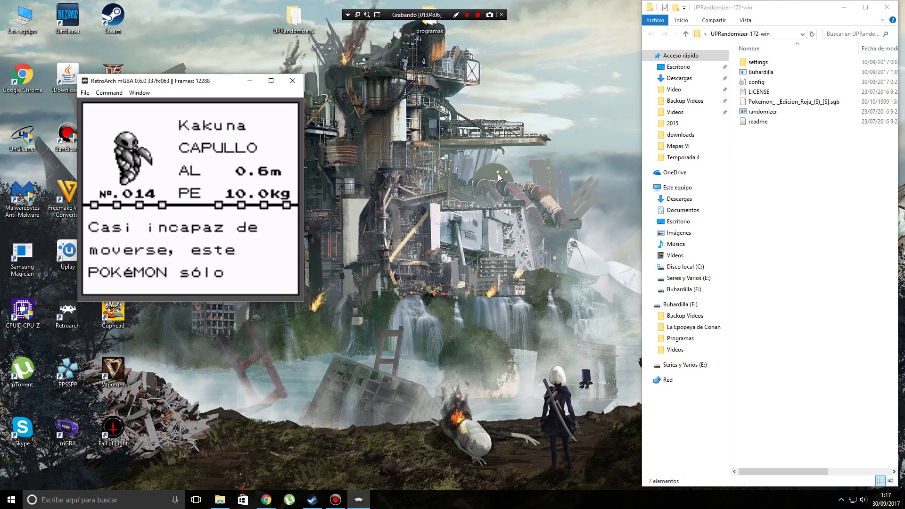
{"action": "key", "text": "x"}
{"action": "key", "text": "x"}
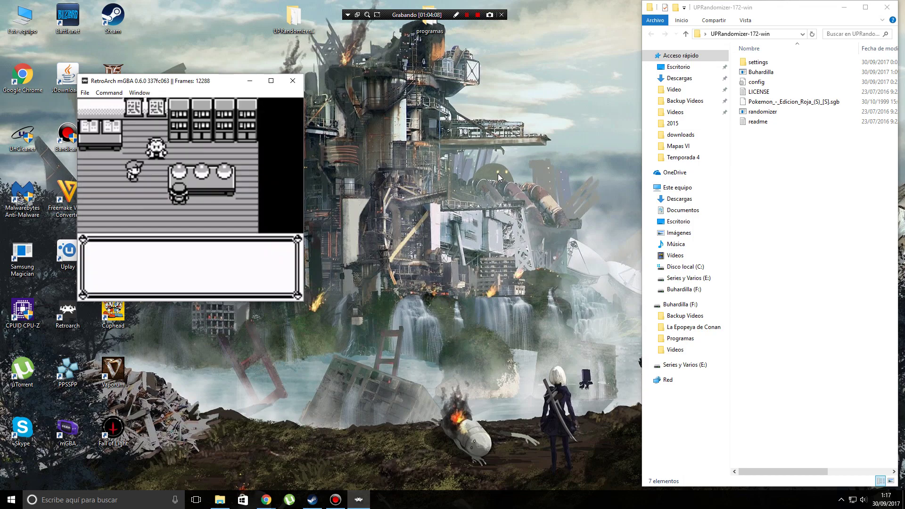
{"action": "key", "text": "x"}
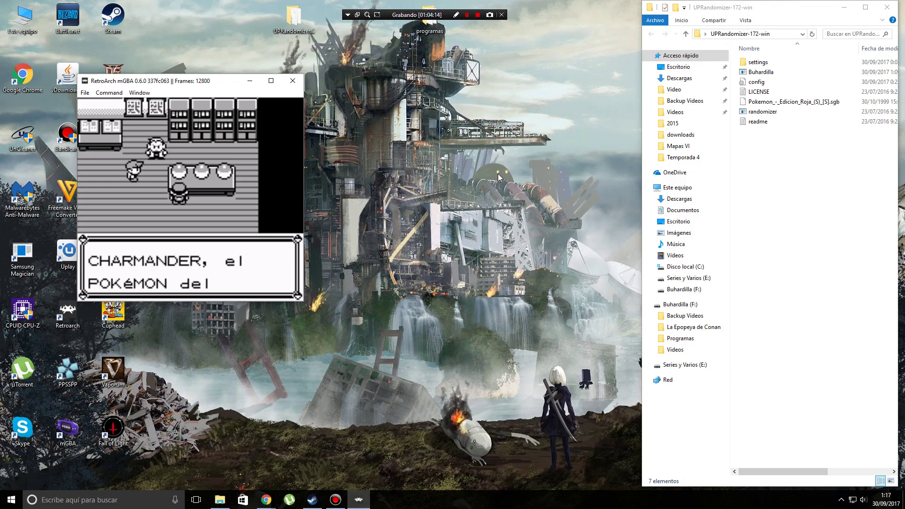
{"action": "key", "text": "x"}
{"action": "key", "text": "Down"}
{"action": "key", "text": "x"}
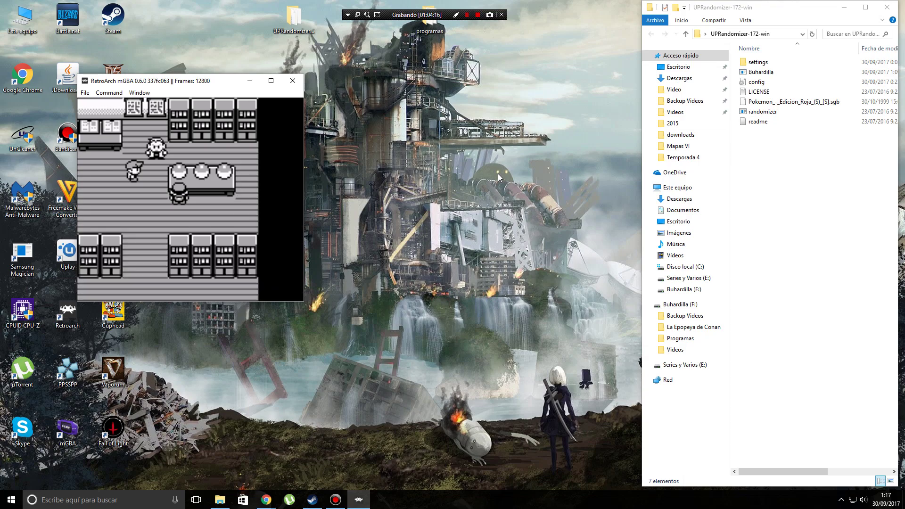
Move to the middle Poké Ball, read its Pokémon's entry and decline to take it.
{"action": "key", "text": "Right"}
{"action": "key", "text": "x"}
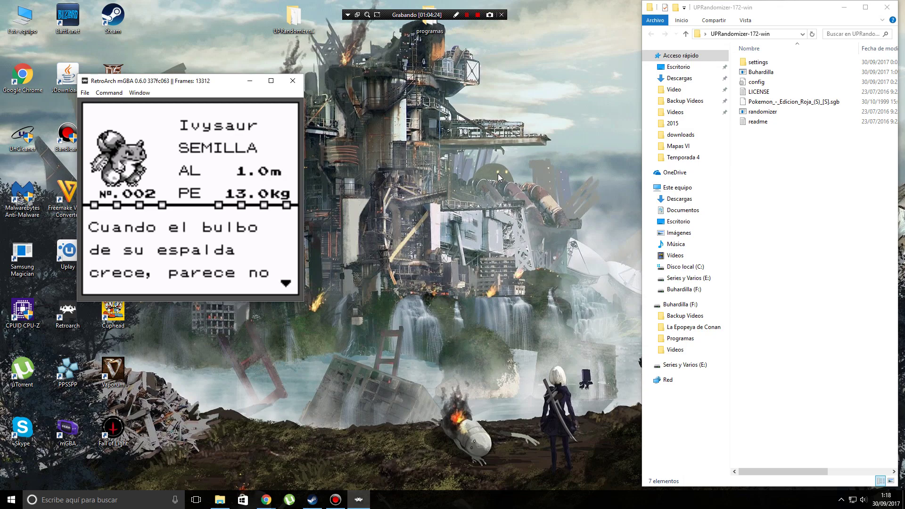
{"action": "key", "text": "x"}
{"action": "key", "text": "x"}
{"action": "key", "text": "x"}
{"action": "key", "text": "x"}
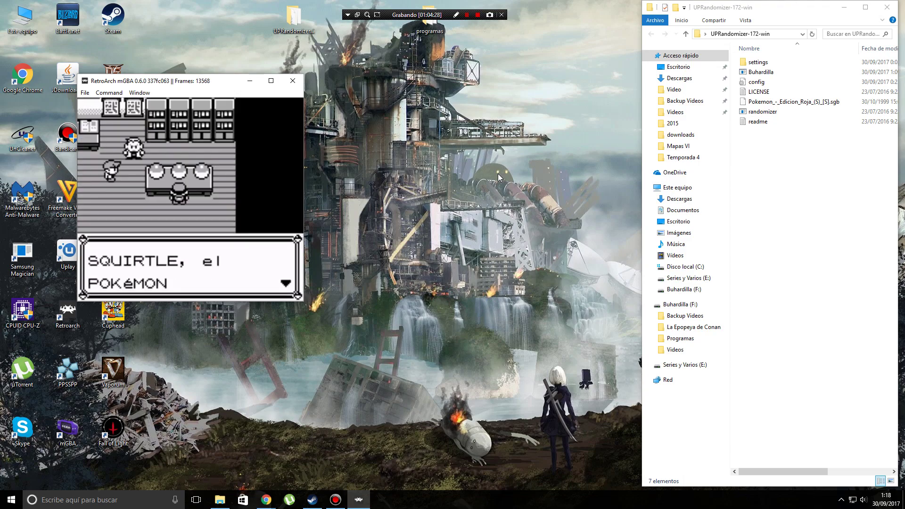
{"action": "key", "text": "x"}
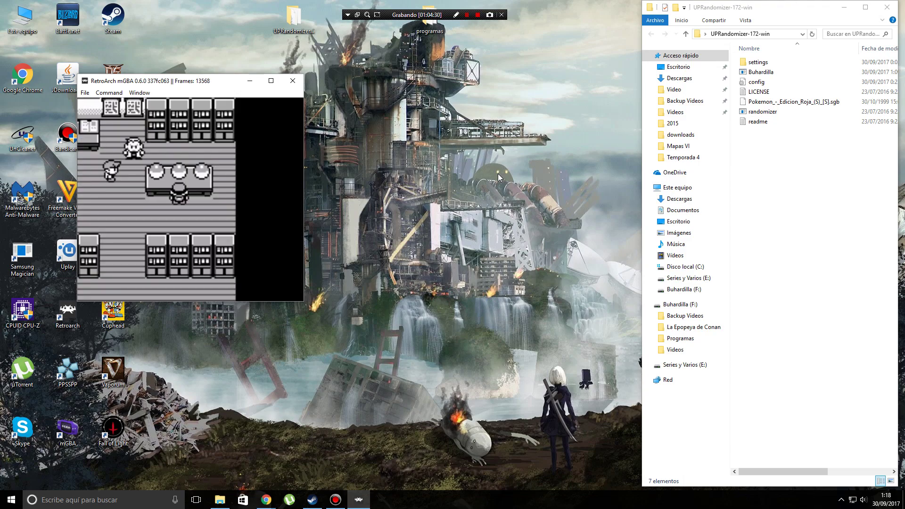
Read the entry of the Pokémon in the rightmost Poké Ball on the laboratory table and decline to take it.
{"action": "key", "text": "x"}
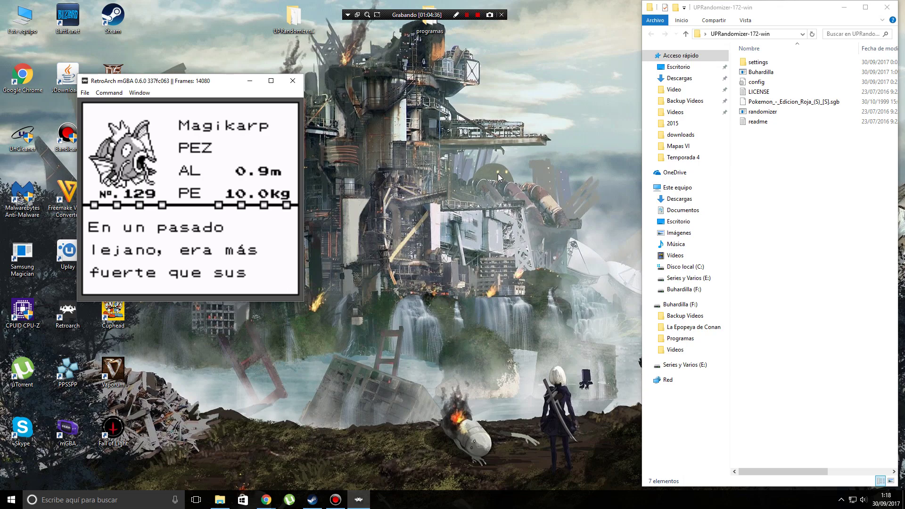
{"action": "key", "text": "x"}
{"action": "key", "text": "x"}
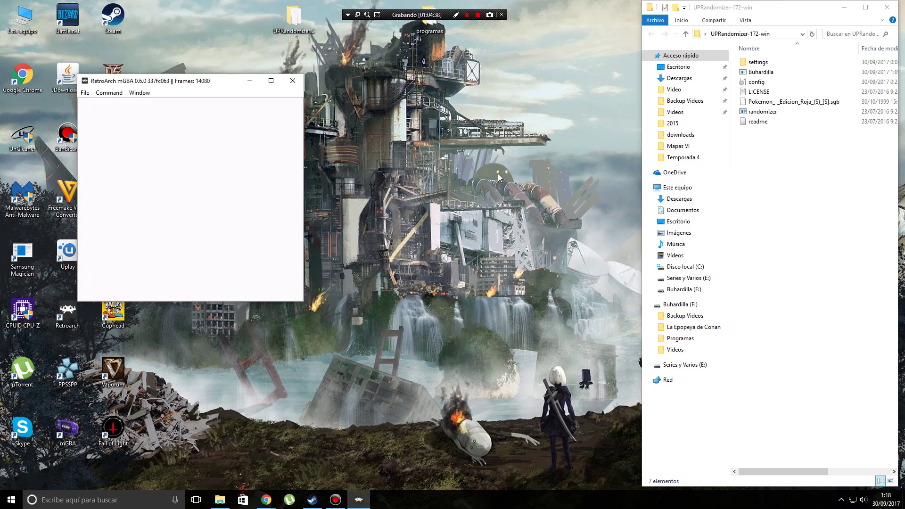
{"action": "key", "text": "x"}
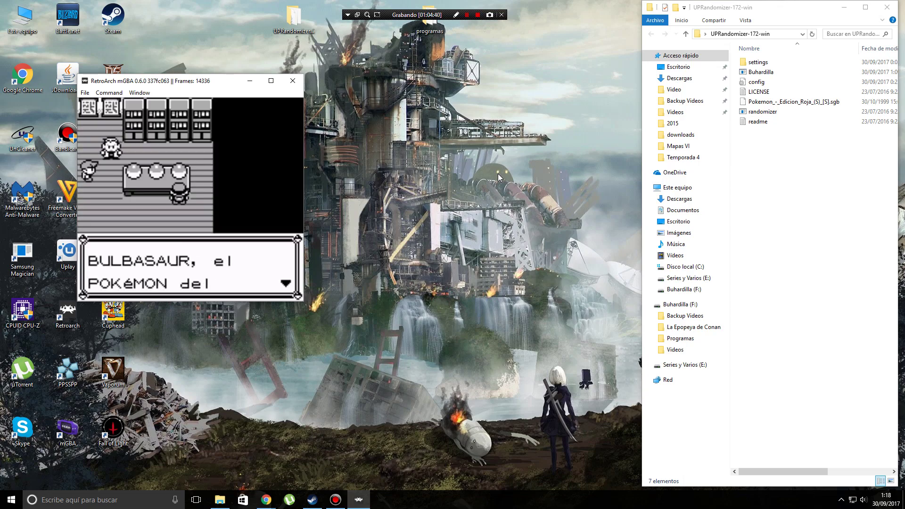
{"action": "key", "text": "x"}
Return to the middle Poké Ball, take Ivysaur as the starter and decline to give it a nickname.
{"action": "key", "text": "Left"}
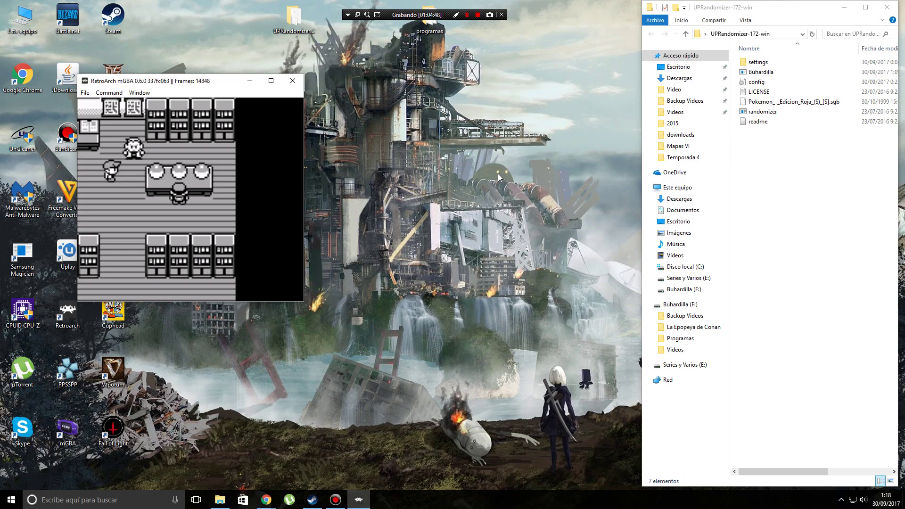
{"action": "key", "text": "x"}
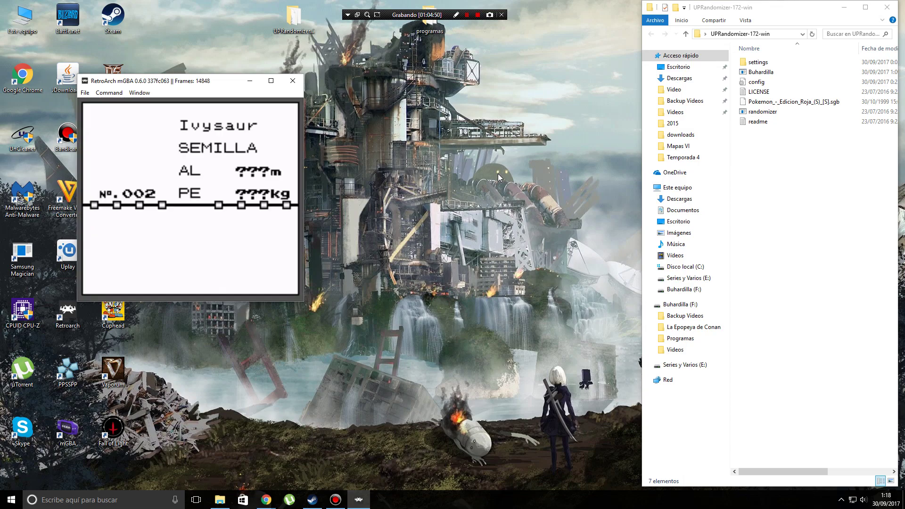
{"action": "key", "text": "x"}
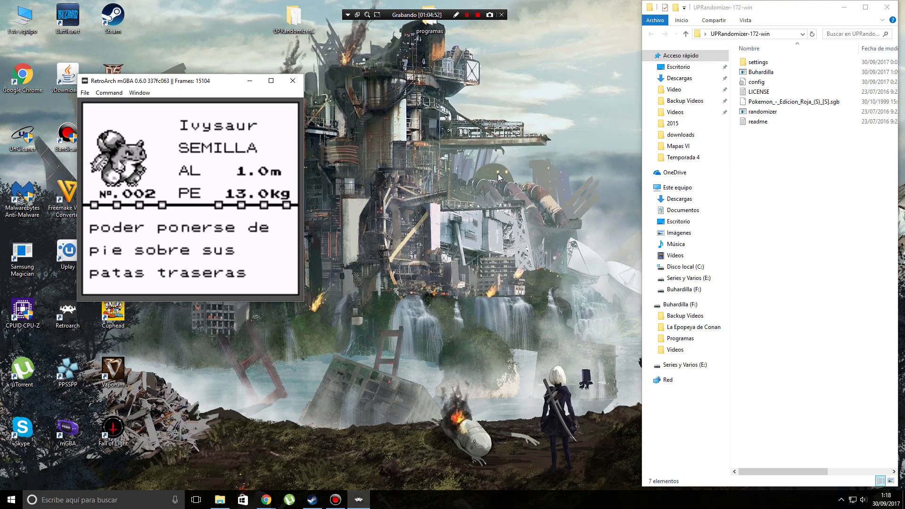
{"action": "key", "text": "x"}
{"action": "key", "text": "x"}
{"action": "key", "text": "x"}
{"action": "key", "text": "x"}
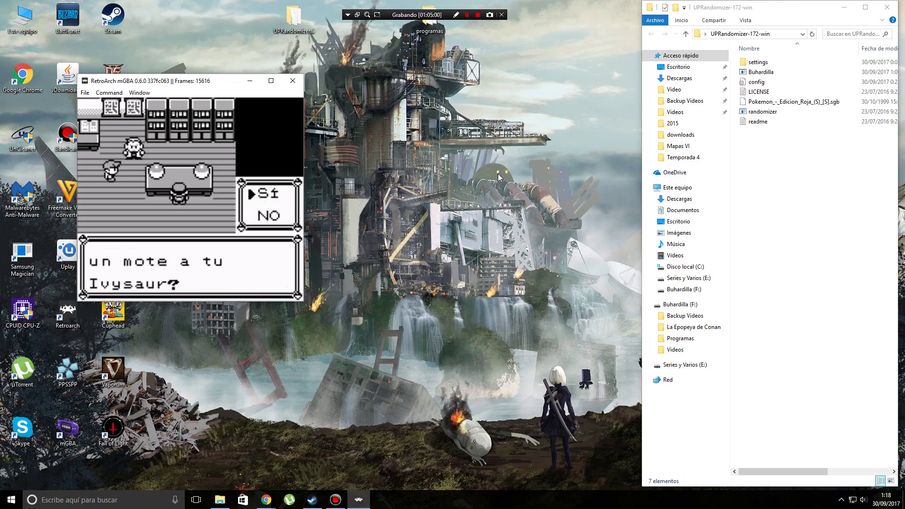
{"action": "key", "text": "z"}
Advance Gary's dialogue while he picks his own Pokémon from the table.
{"action": "key", "text": "Down"}
{"action": "key", "text": "Right"}
{"action": "key", "text": "Right"}
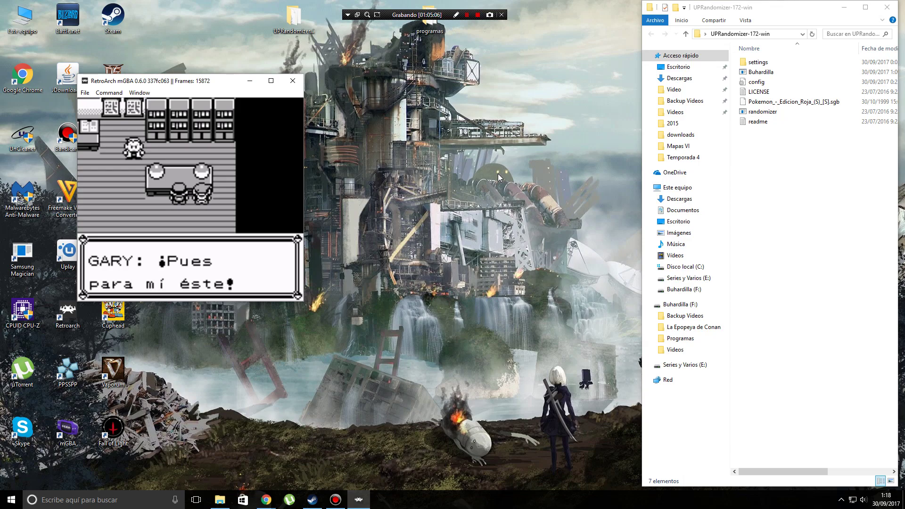
{"action": "key", "text": "z"}
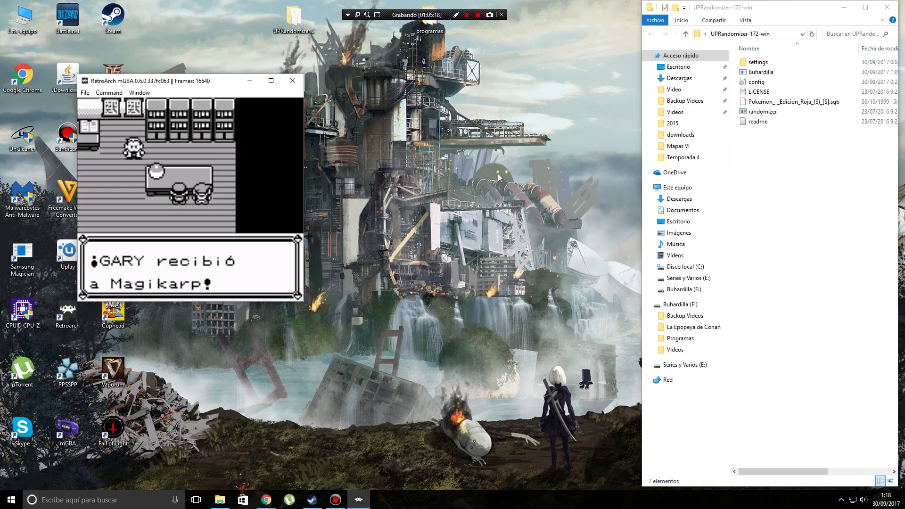
{"action": "key", "text": "x"}
Walk around the left end of the table and down between the bookshelves toward the laboratory exit.
{"action": "key", "text": "Left"}
{"action": "key", "text": "Left"}
{"action": "key", "text": "Left"}
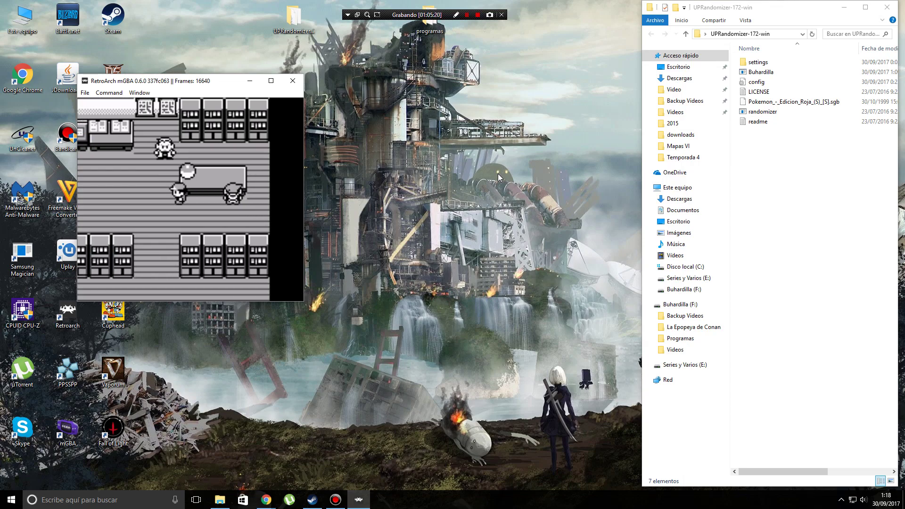
{"action": "key", "text": "Down"}
{"action": "key", "text": "Down"}
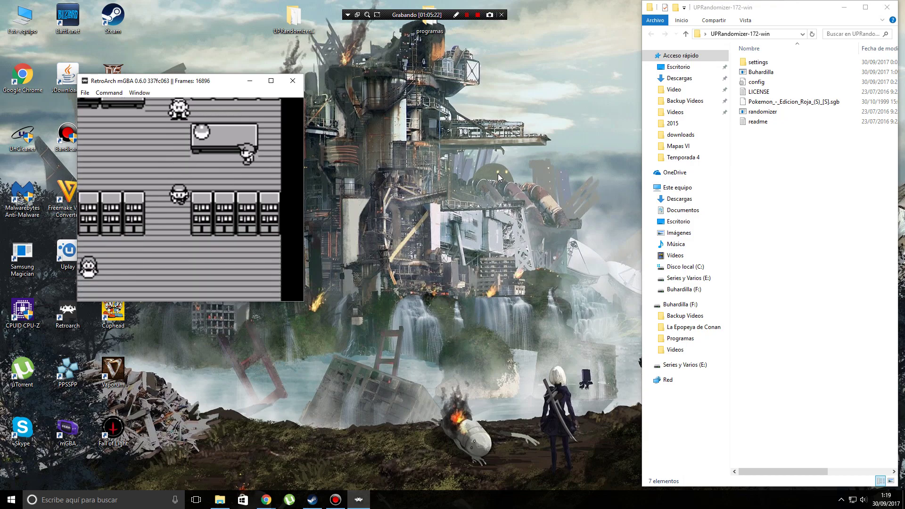
Advance Gary's challenge and the battle introduction until the battle commands are available.
{"action": "key", "text": "x"}
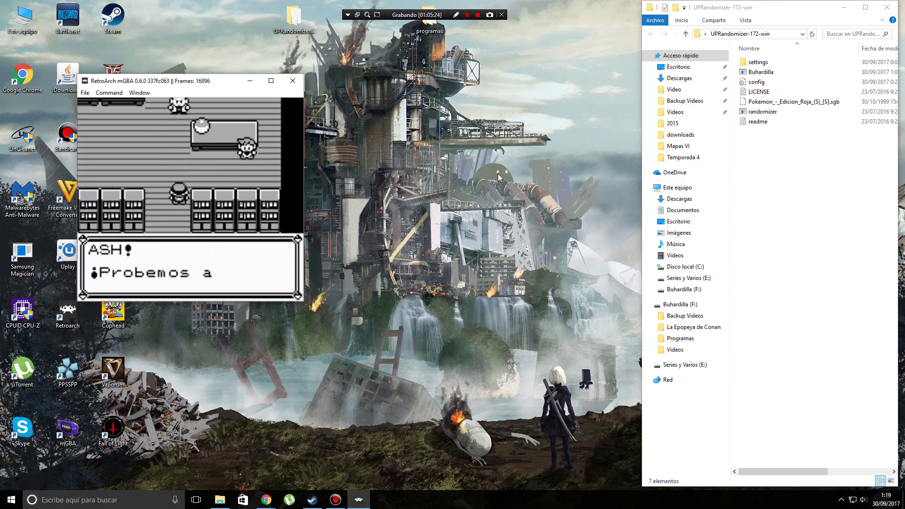
{"action": "key", "text": "x"}
{"action": "key", "text": "x"}
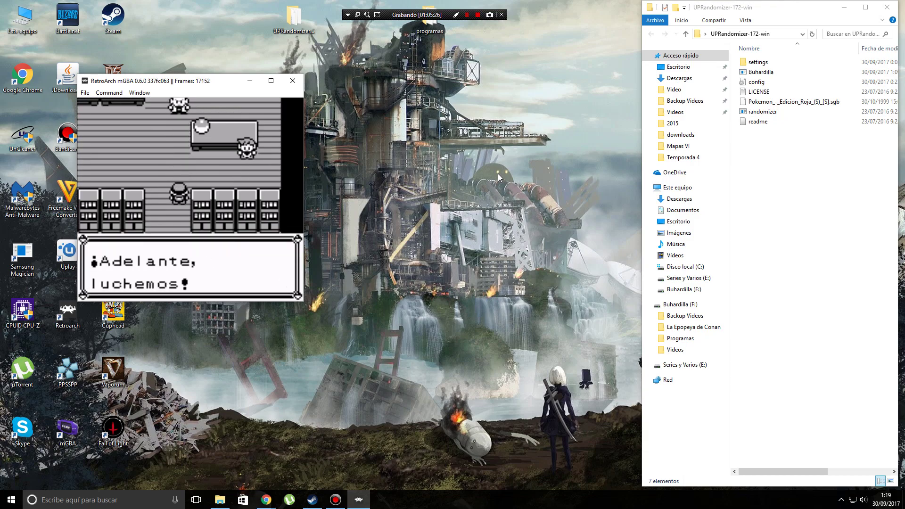
{"action": "key", "text": "x"}
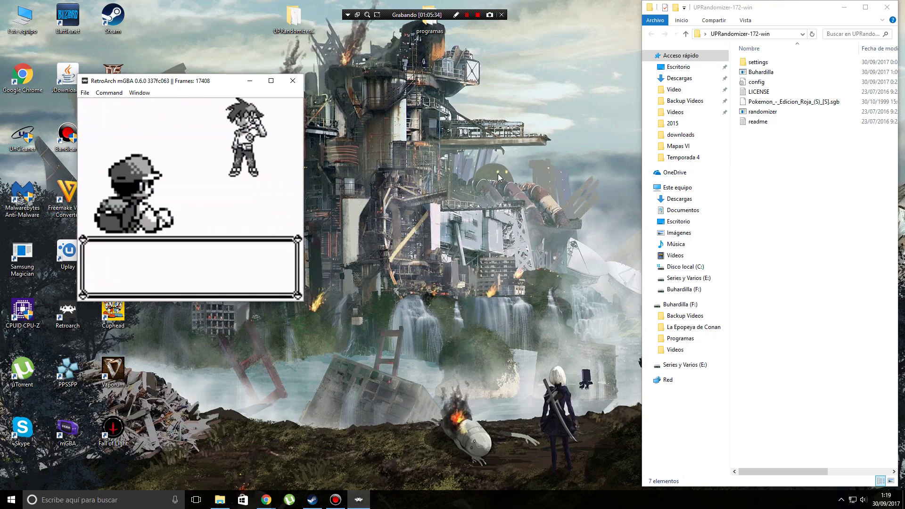
{"action": "key", "text": "x"}
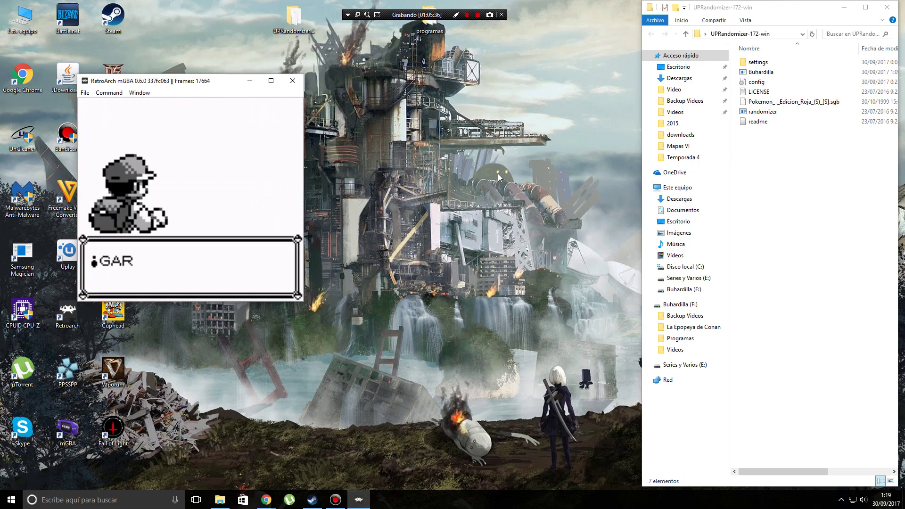
{"action": "key", "text": "x"}
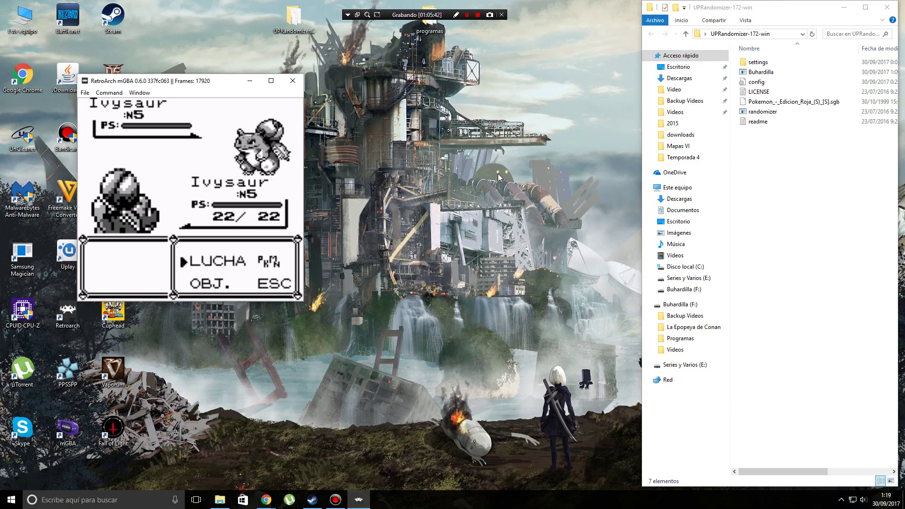
Attack Gary's Ivysaur with Placaje turn after turn until it faints.
{"action": "key", "text": "x"}
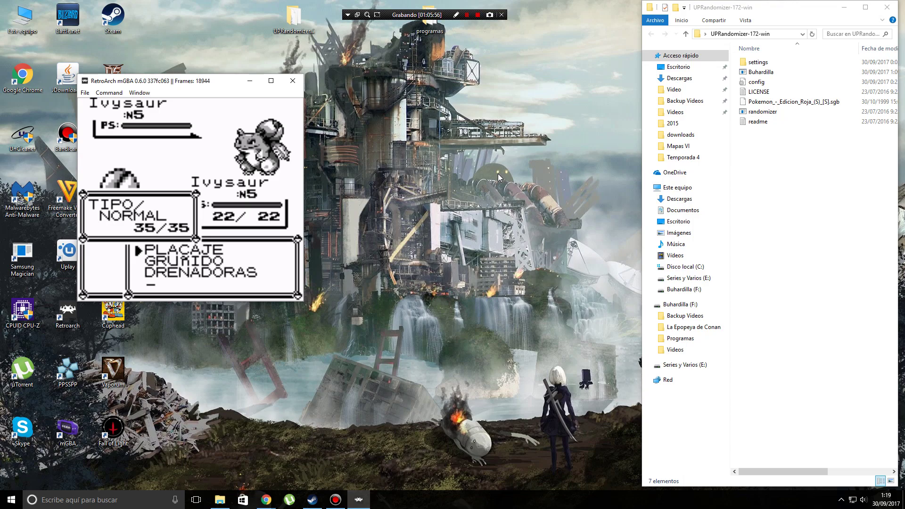
{"action": "key", "text": "x"}
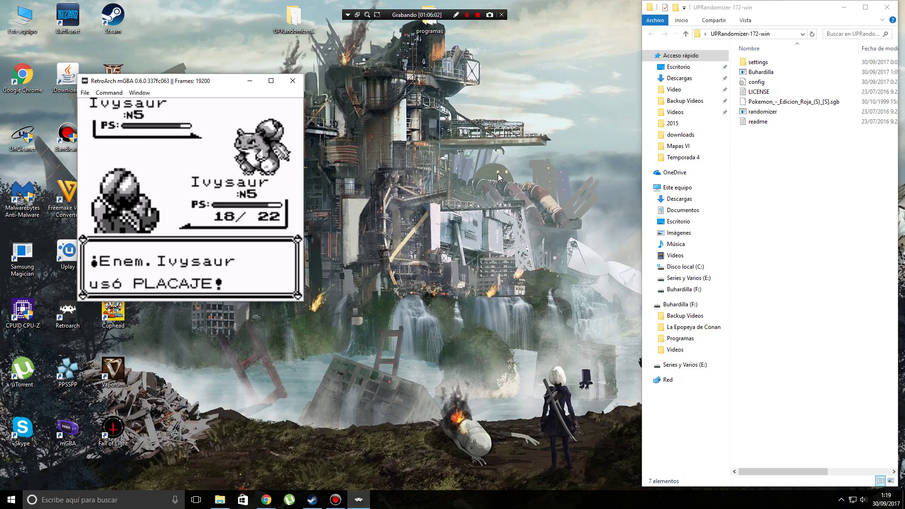
{"action": "key", "text": "x"}
{"action": "key", "text": "x"}
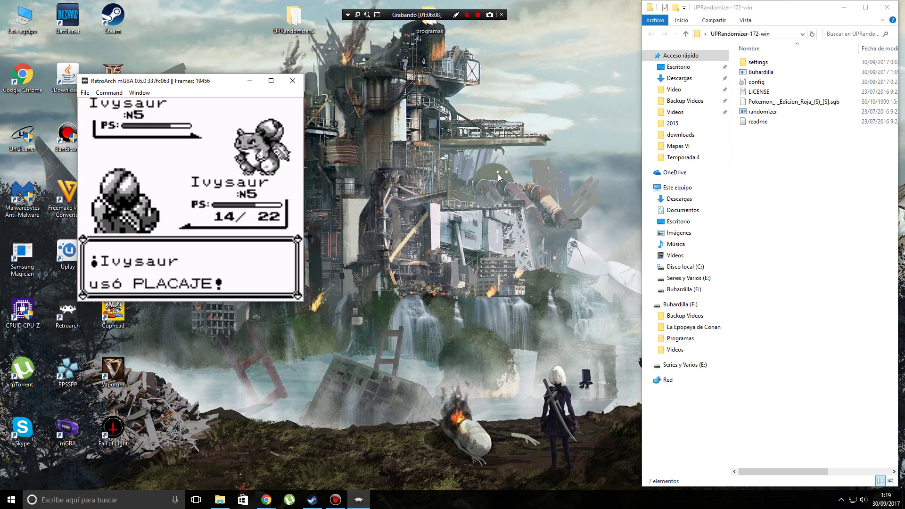
{"action": "key", "text": "x"}
{"action": "key", "text": "x"}
{"action": "key", "text": "x"}
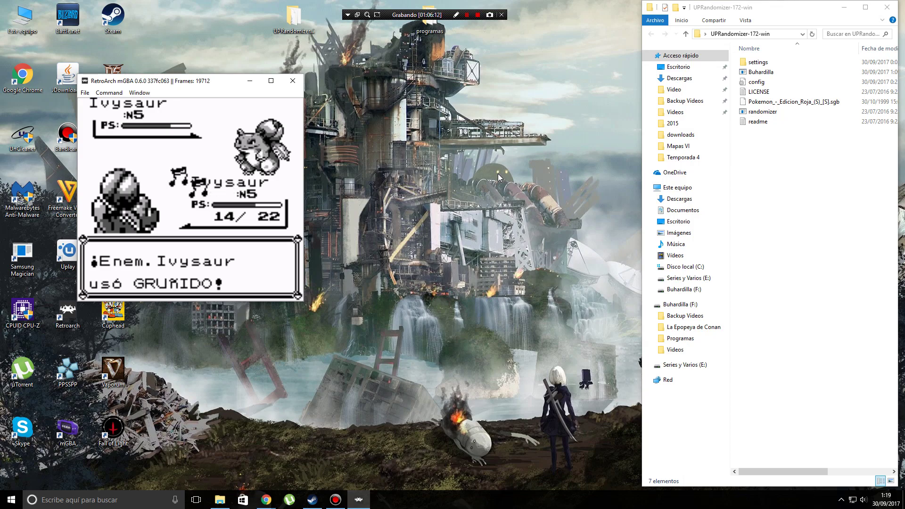
{"action": "key", "text": "x"}
{"action": "key", "text": "x"}
{"action": "key", "text": "x"}
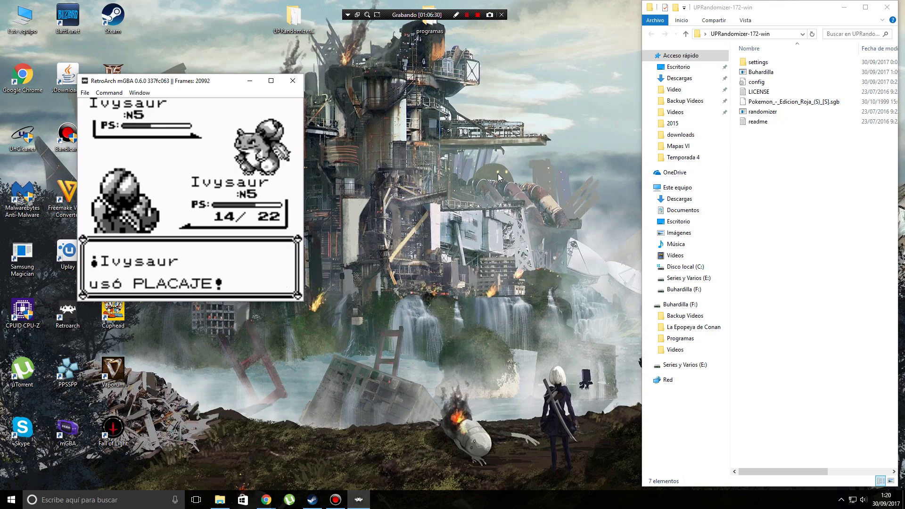
{"action": "key", "text": "x"}
{"action": "key", "text": "x"}
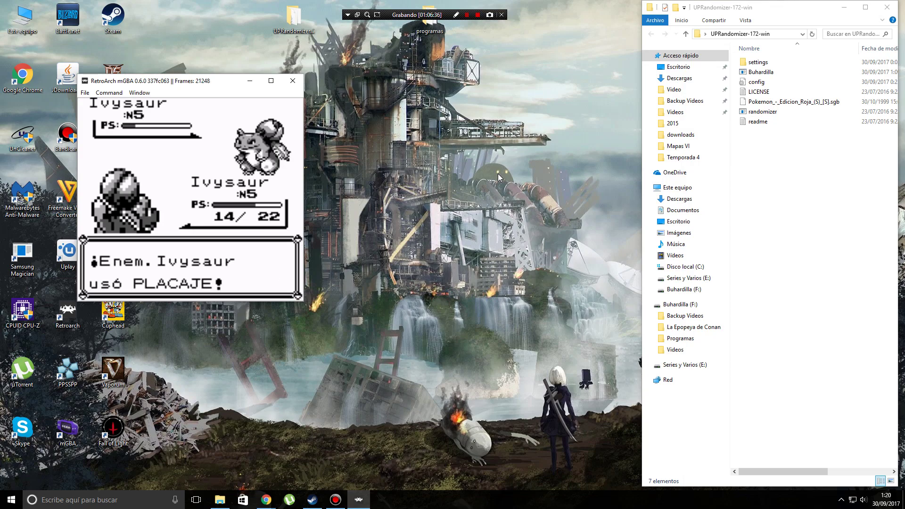
{"action": "key", "text": "x"}
{"action": "key", "text": "x"}
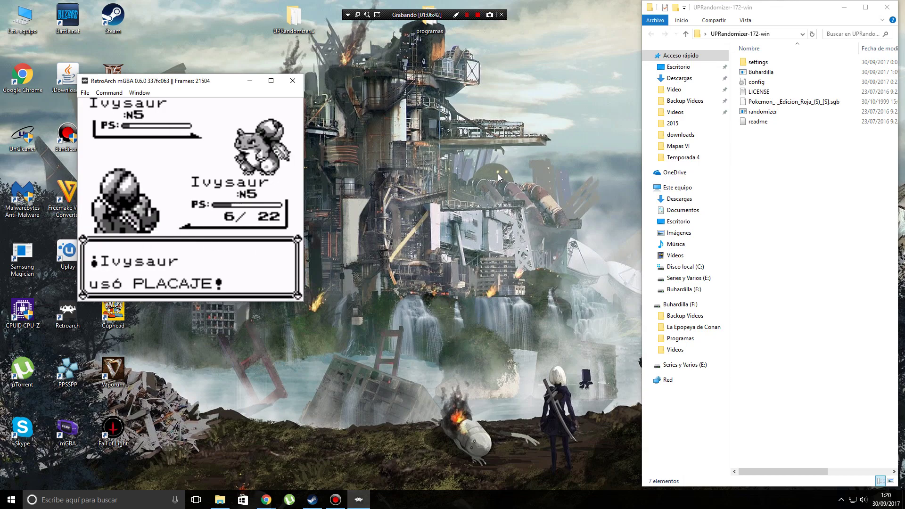
{"action": "key", "text": "x"}
{"action": "key", "text": "x"}
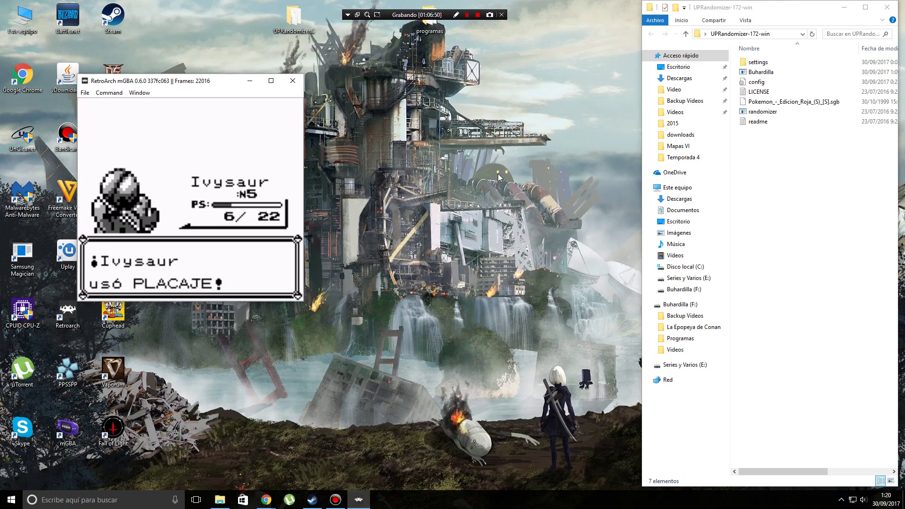
Advance the experience, level-up and victory messages until the battle with Gary closes.
{"action": "key", "text": "x"}
{"action": "key", "text": "x"}
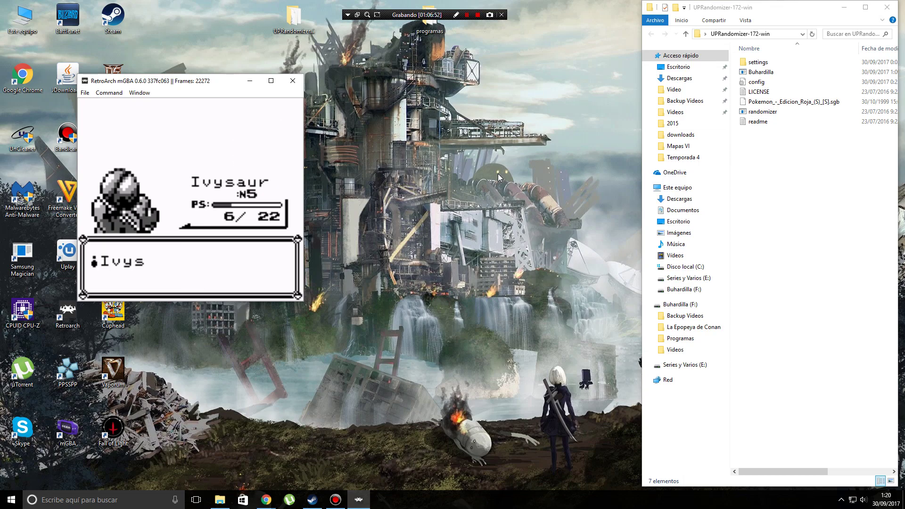
{"action": "key", "text": "x"}
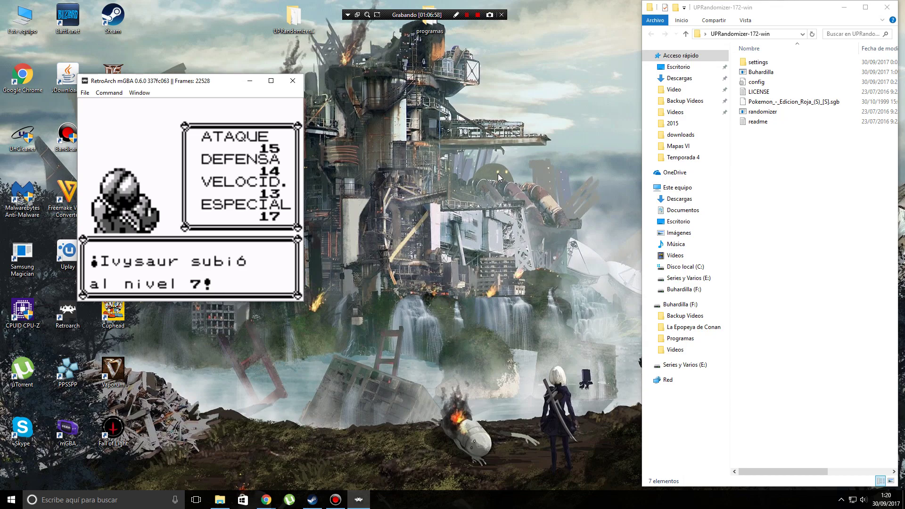
{"action": "key", "text": "x"}
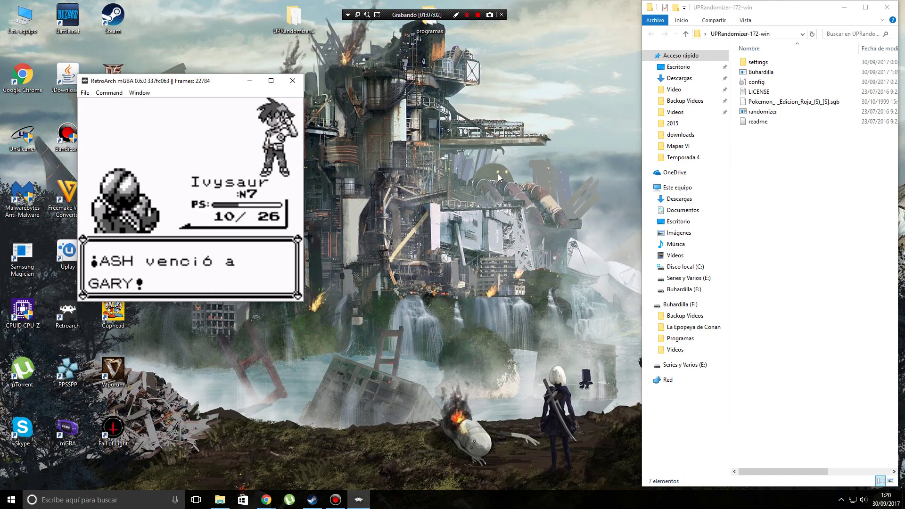
{"action": "key", "text": "x"}
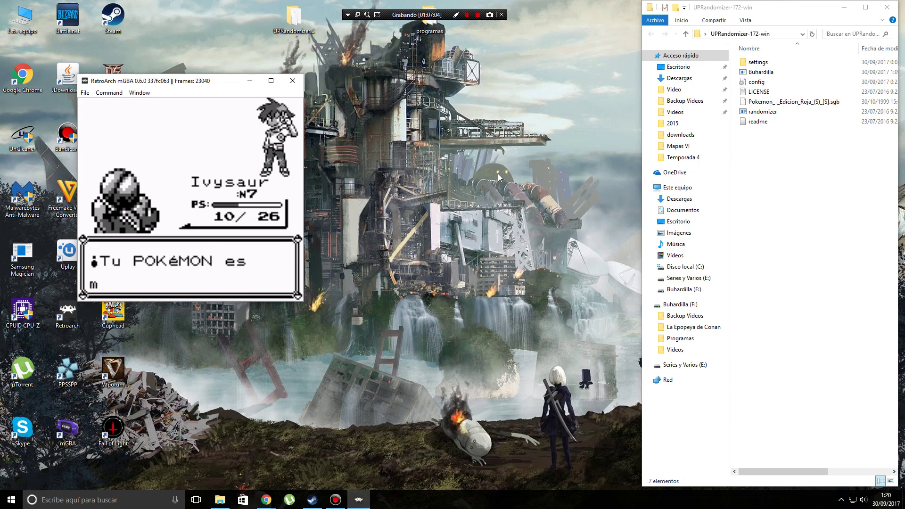
{"action": "key", "text": "x"}
{"action": "key", "text": "x"}
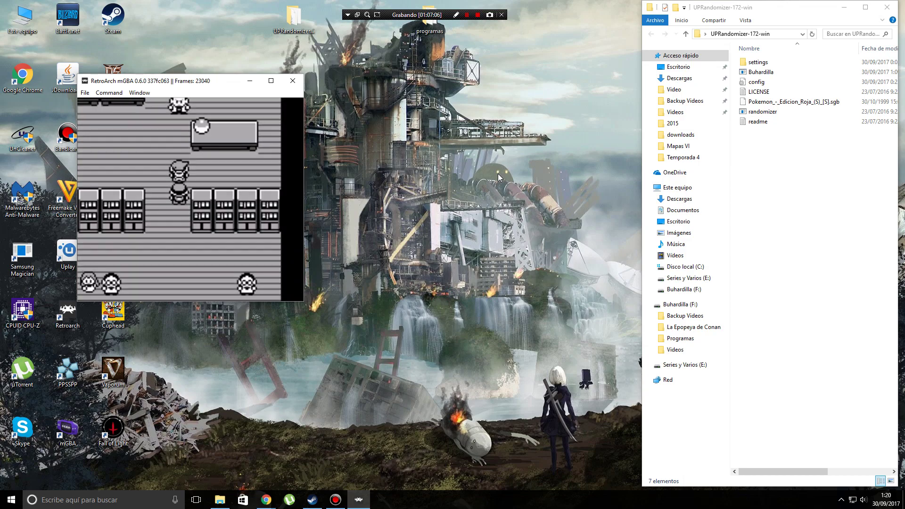
Advance Gary's parting words and walk down toward the laboratory exit.
{"action": "key", "text": "x"}
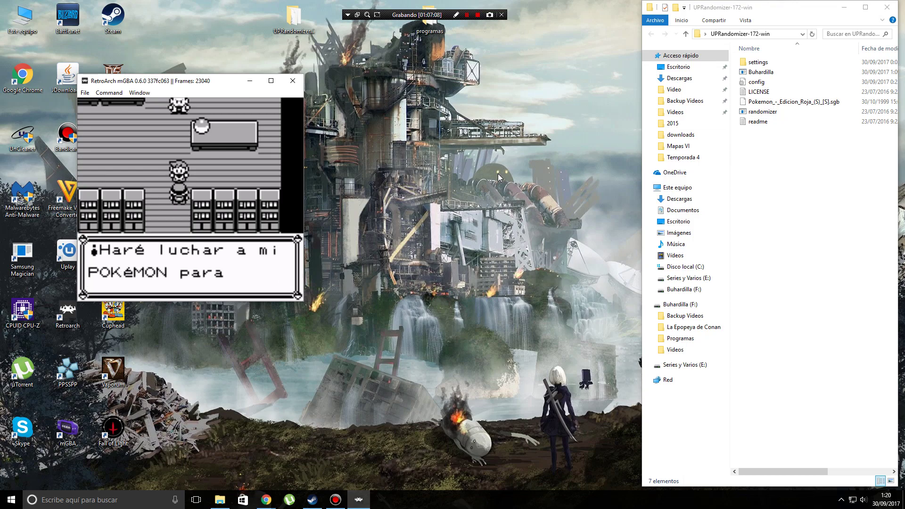
{"action": "key", "text": "x"}
{"action": "key", "text": "x"}
{"action": "key", "text": "x"}
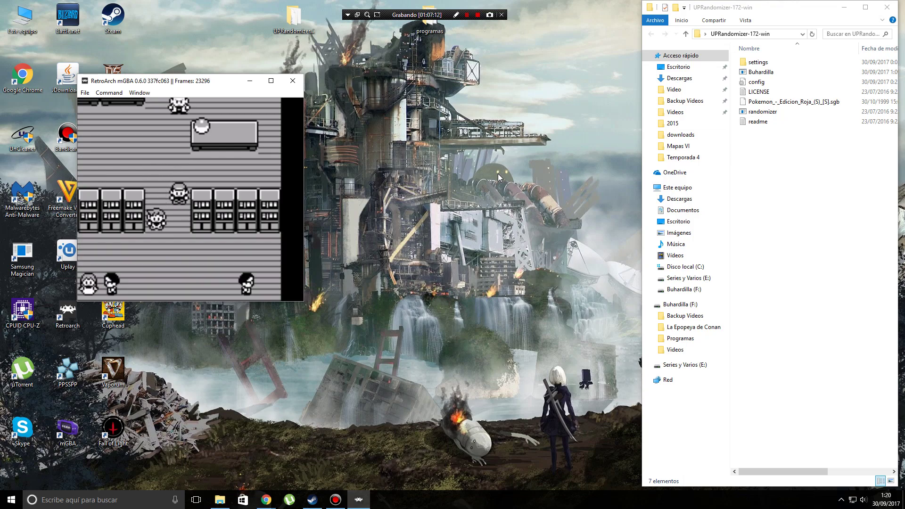
{"action": "key", "text": "Down"}
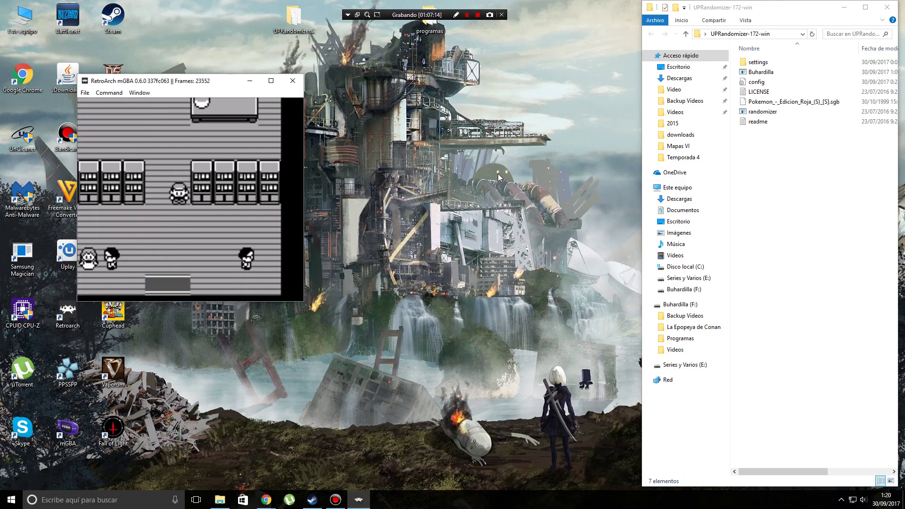
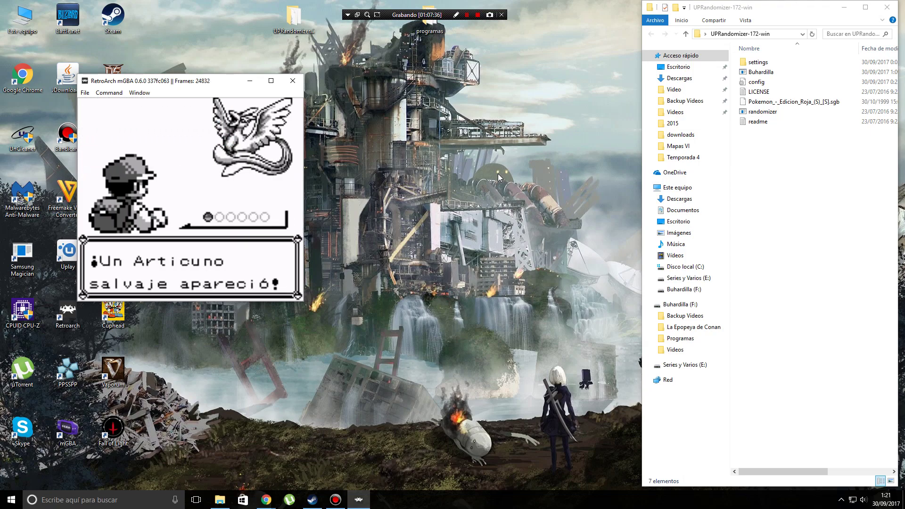
Send Ivysaur out against the wild Articuno and attack it with Placaje.
{"action": "key", "text": "x"}
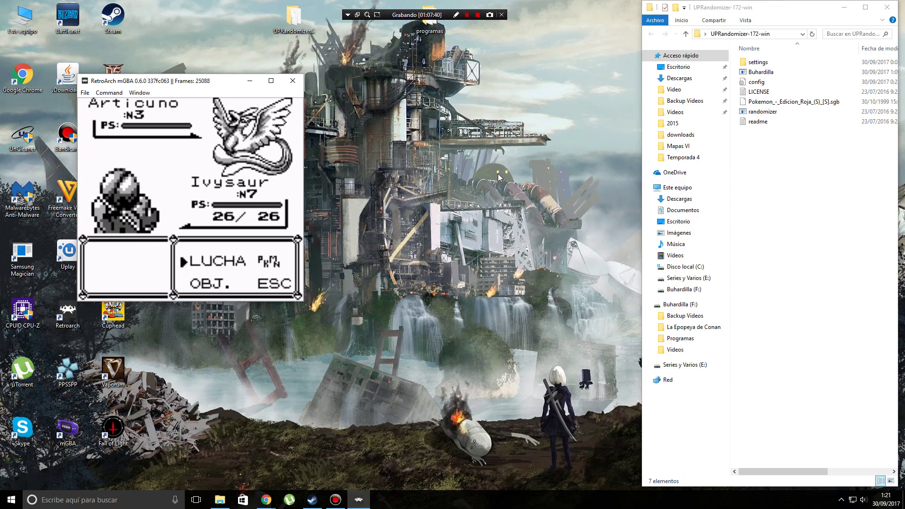
{"action": "key", "text": "x"}
{"action": "key", "text": "x"}
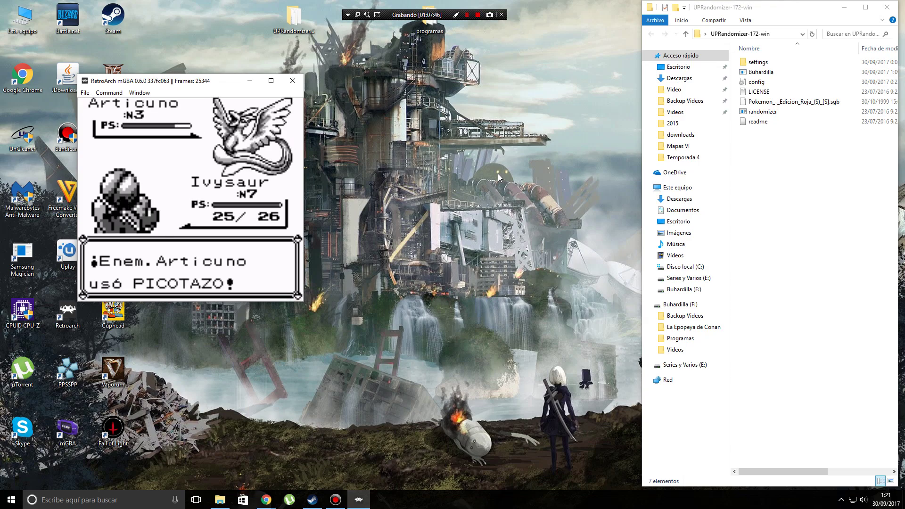
Keep attacking the wild Articuno with Ivysaur's Placaje turn after turn.
{"action": "key", "text": "x"}
{"action": "key", "text": "x"}
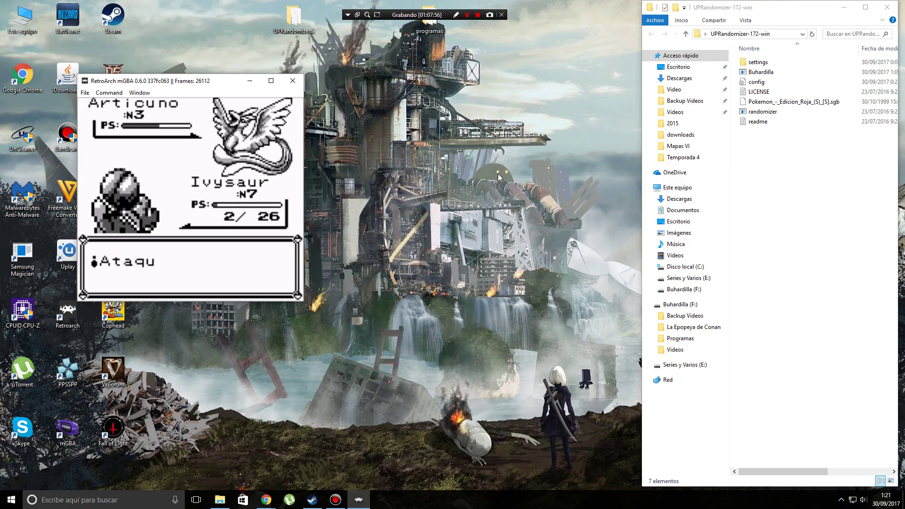
{"action": "key", "text": "x"}
{"action": "key", "text": "x"}
{"action": "key", "text": "x"}
{"action": "key", "text": "x"}
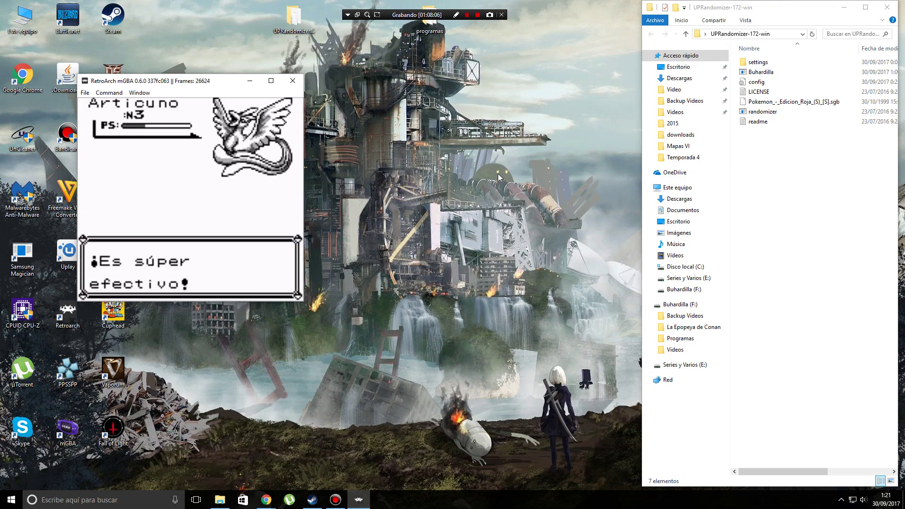
Advance the attack and fainting messages until the battle with Articuno closes.
{"action": "key", "text": "x"}
{"action": "key", "text": "x"}
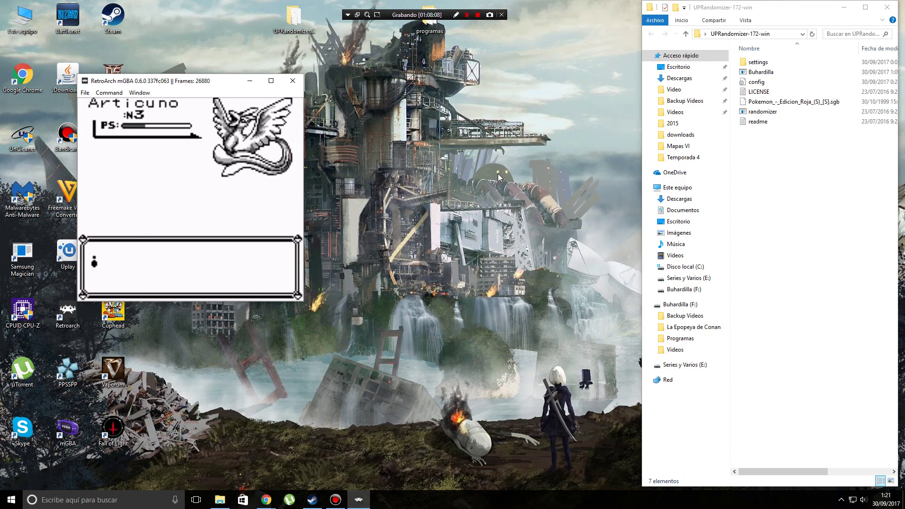
{"action": "key", "text": "x"}
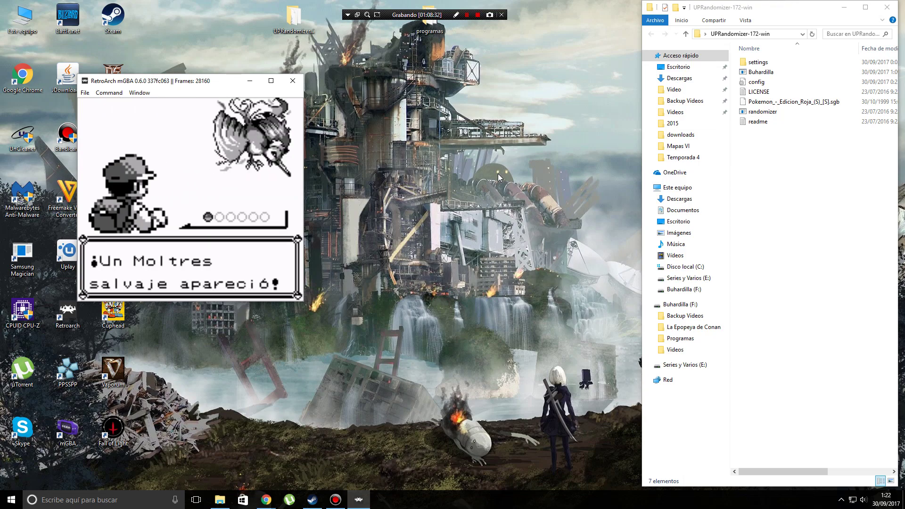
Send Ivysaur out against the wild Moltres and attack it with Placaje until it faints.
{"action": "key", "text": "x"}
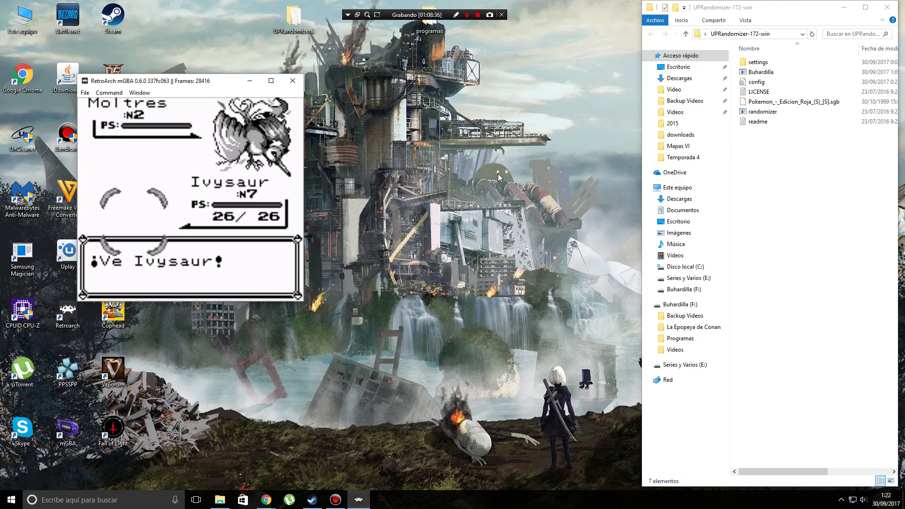
{"action": "key", "text": "x"}
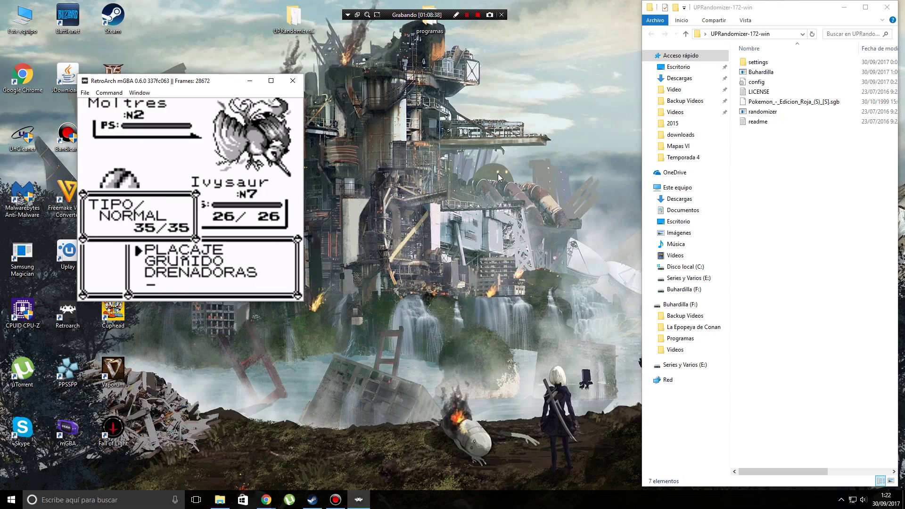
{"action": "key", "text": "x"}
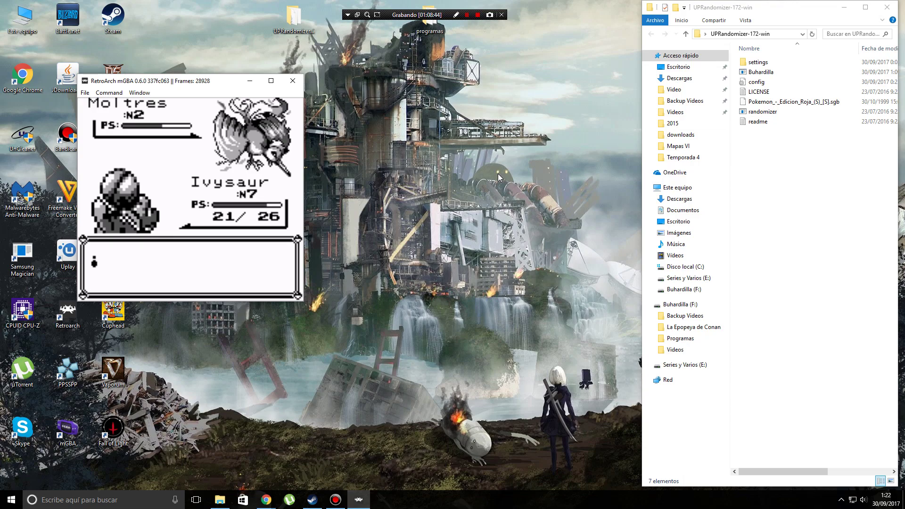
{"action": "key", "text": "x"}
{"action": "key", "text": "x"}
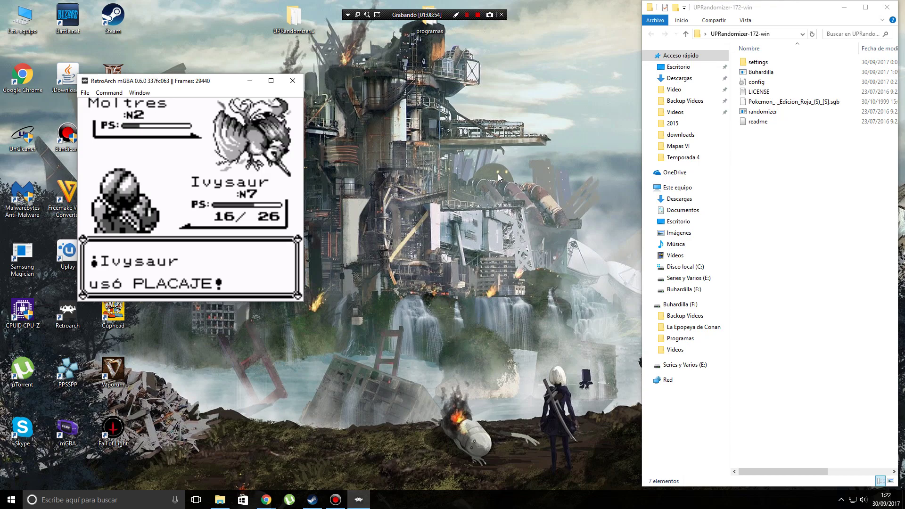
Advance the experience and level-up messages until the battle with Moltres closes.
{"action": "key", "text": "x"}
{"action": "key", "text": "x"}
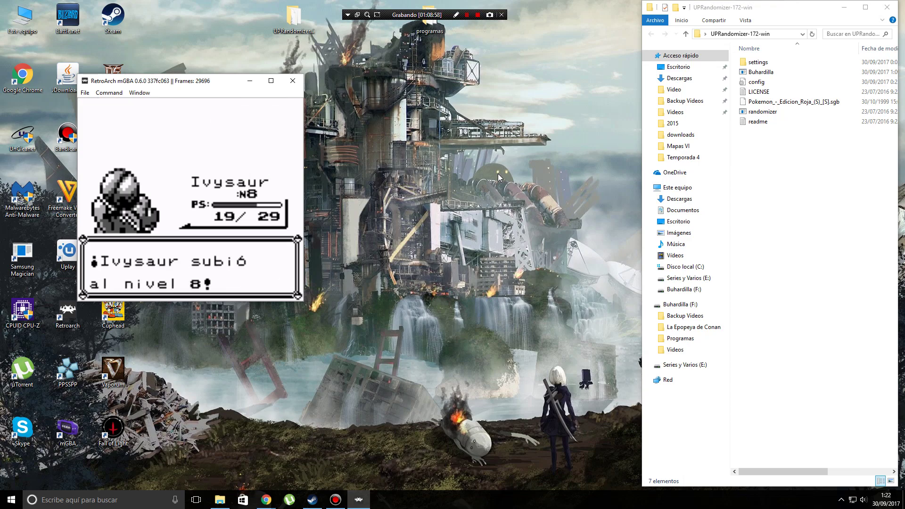
{"action": "key", "text": "x"}
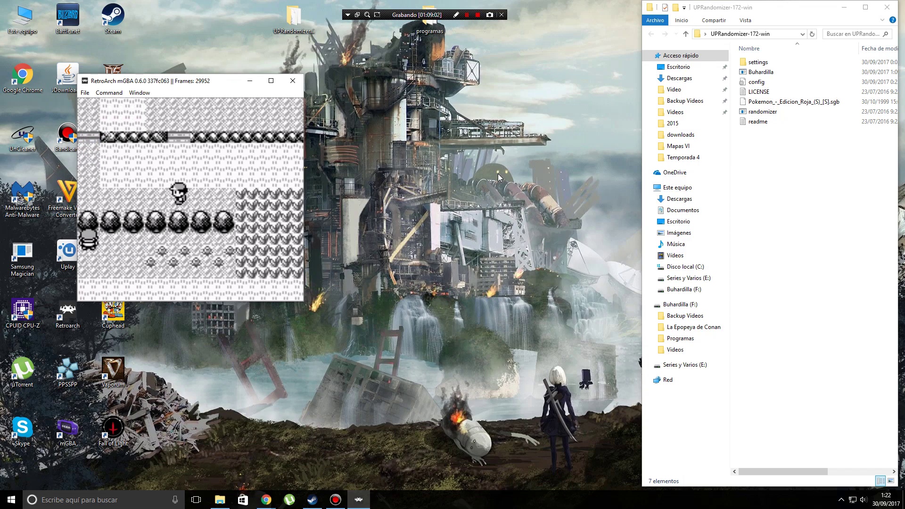
Walk up and right through the tall grass, past the other character, until another wild Pokémon appears.
{"action": "key", "text": "Up"}
{"action": "key", "text": "Right"}
{"action": "key", "text": "Right"}
{"action": "key", "text": "Up"}
{"action": "key", "text": "Right"}
{"action": "key", "text": "Up"}
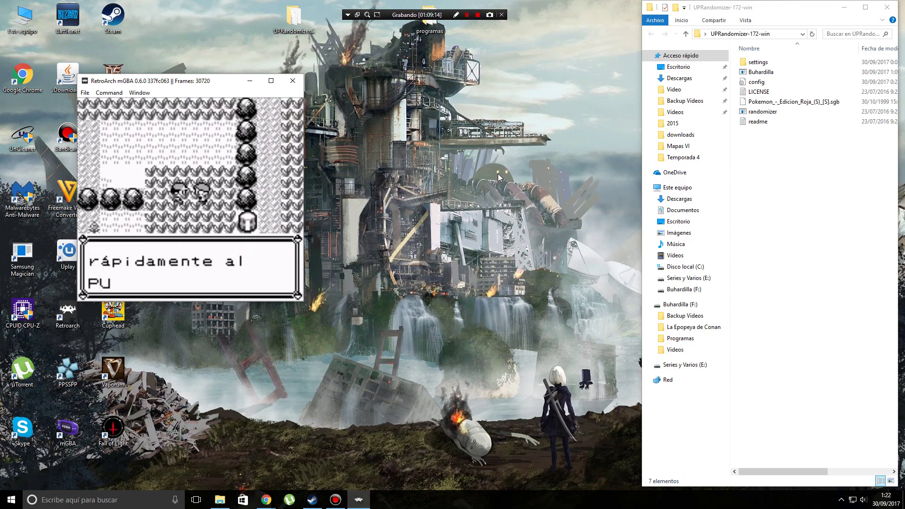
{"action": "key", "text": "Up"}
{"action": "key", "text": "Right"}
{"action": "key", "text": "Up"}
{"action": "key", "text": "Right"}
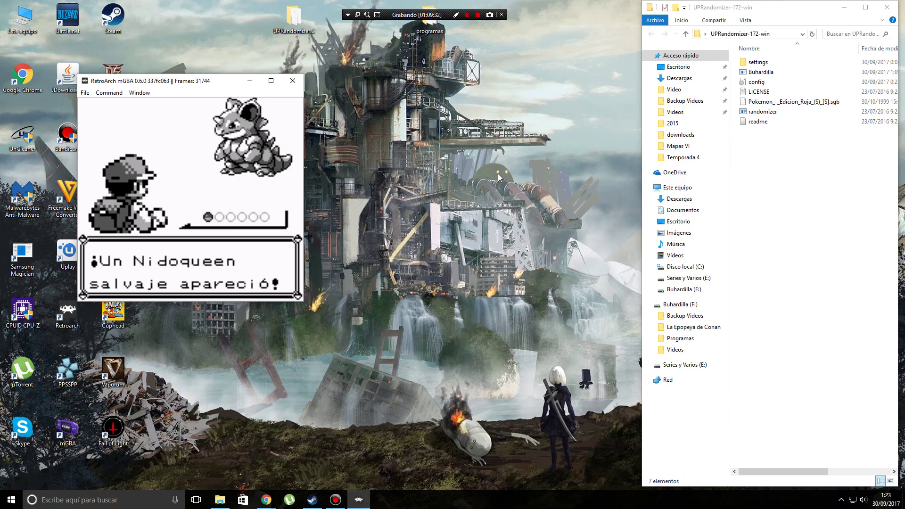
Send Ivysaur out against the wild Nidoqueen and attack it with Placaje until it faints.
{"action": "key", "text": "x"}
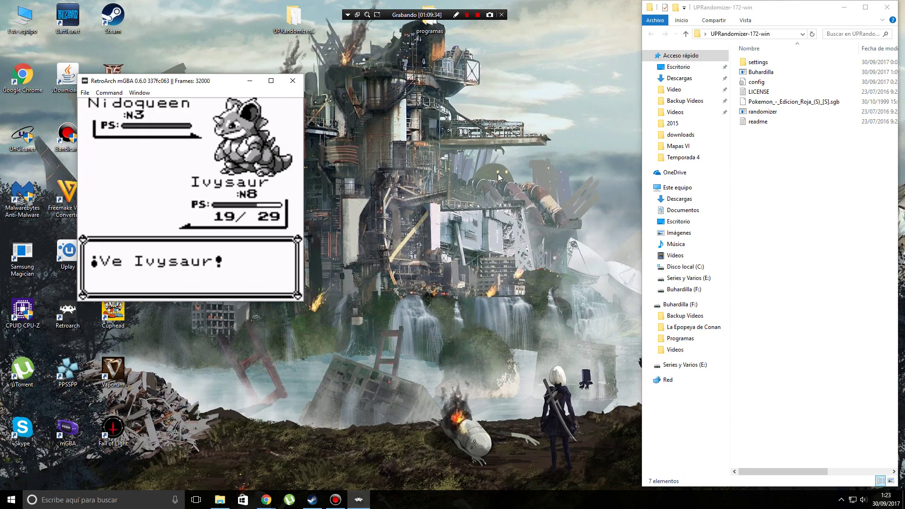
{"action": "key", "text": "x"}
{"action": "key", "text": "x"}
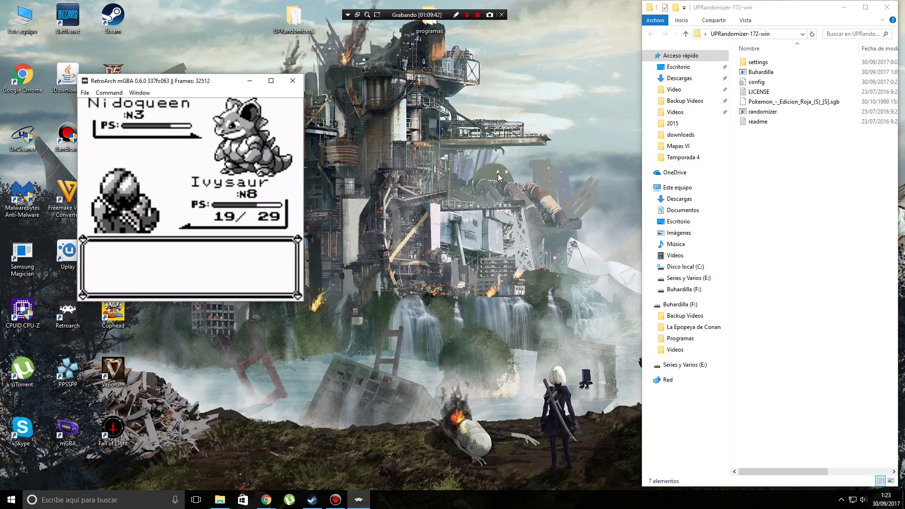
{"action": "key", "text": "x"}
{"action": "key", "text": "x"}
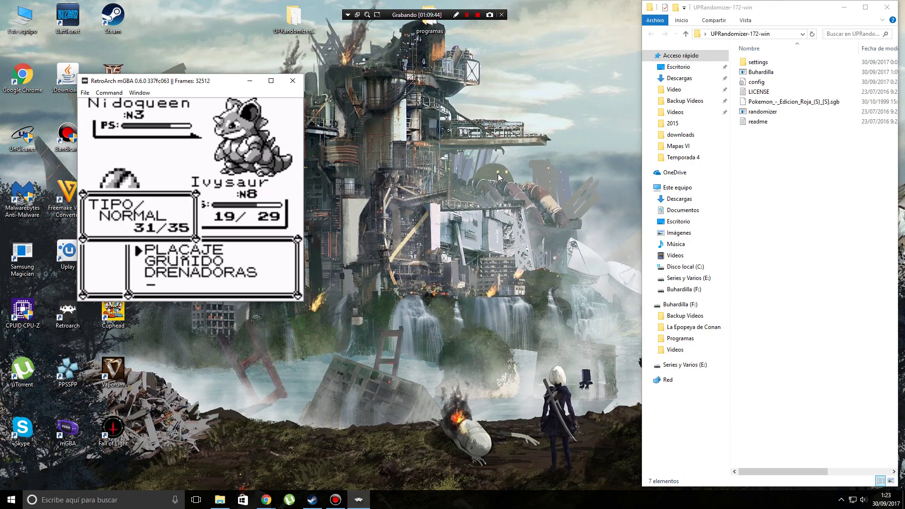
{"action": "key", "text": "x"}
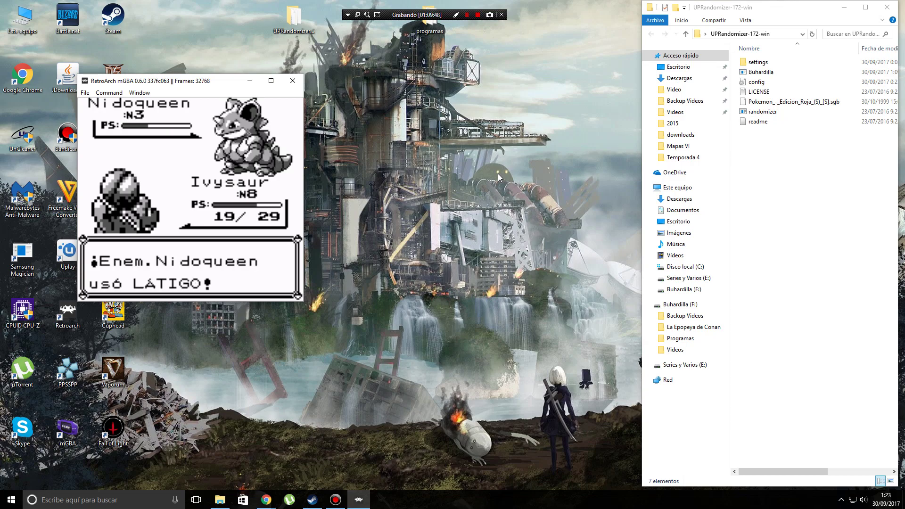
{"action": "key", "text": "x"}
{"action": "key", "text": "x"}
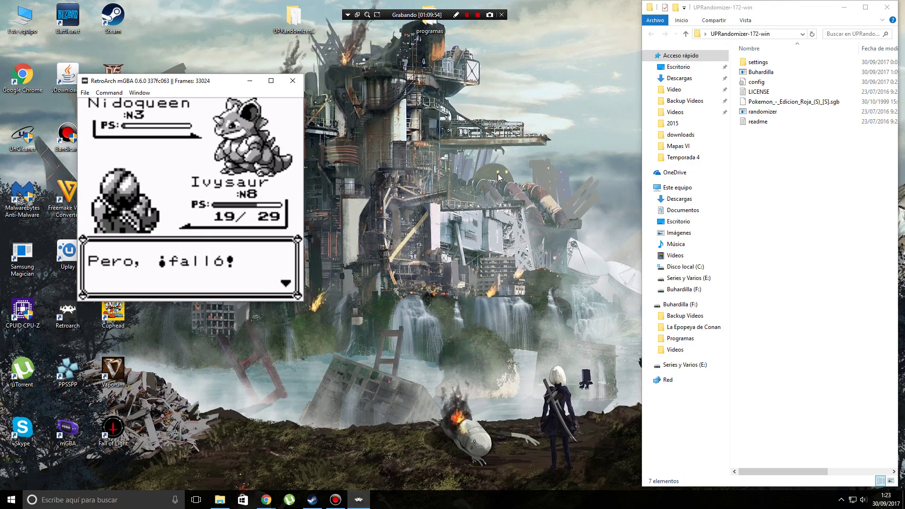
{"action": "key", "text": "x"}
{"action": "key", "text": "x"}
{"action": "key", "text": "x"}
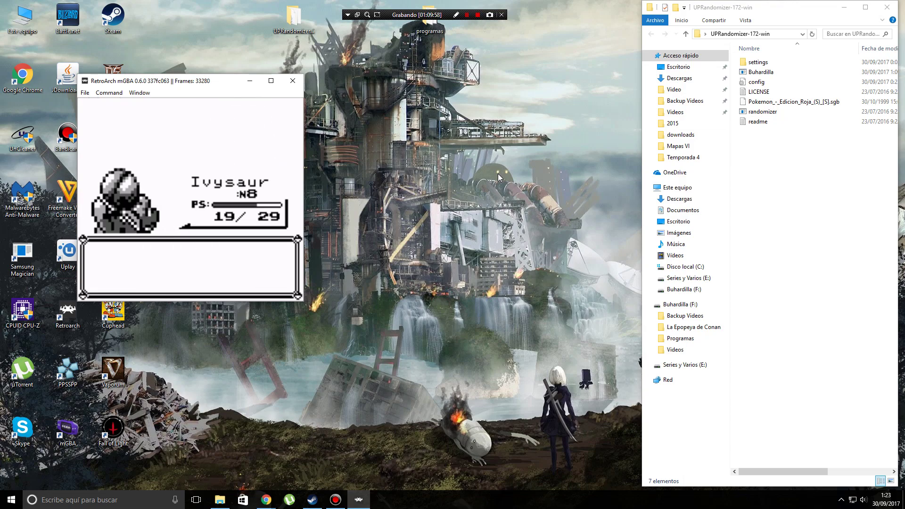
Advance the experience and level-up messages until the battle with Nidoqueen closes.
{"action": "key", "text": "x"}
{"action": "key", "text": "x"}
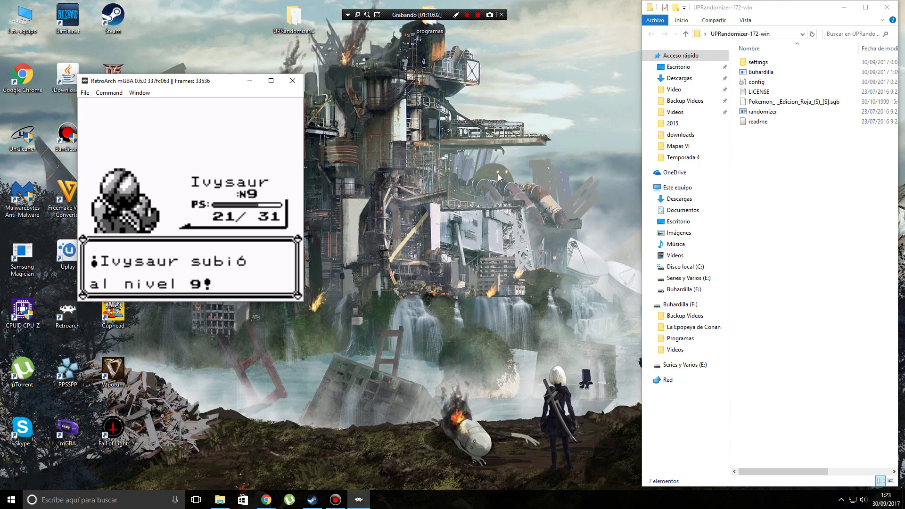
{"action": "key", "text": "x"}
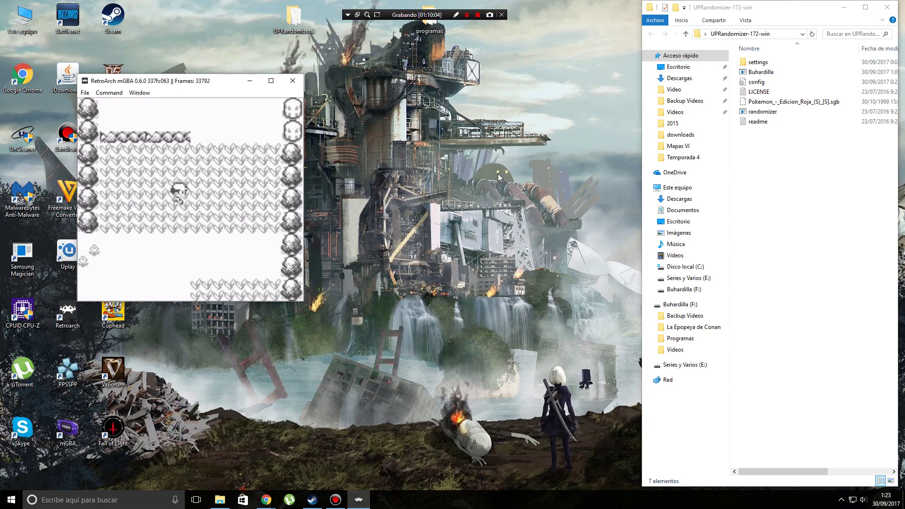
Walk up through the gap between the fences and past the signpost, and close RetroArch.
{"action": "key", "text": "Up"}
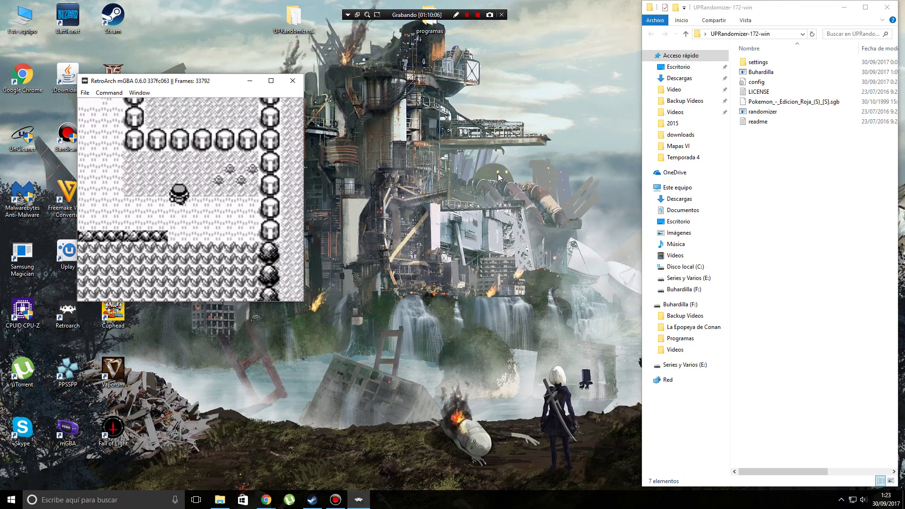
{"action": "key", "text": "Left"}
{"action": "key", "text": "Up"}
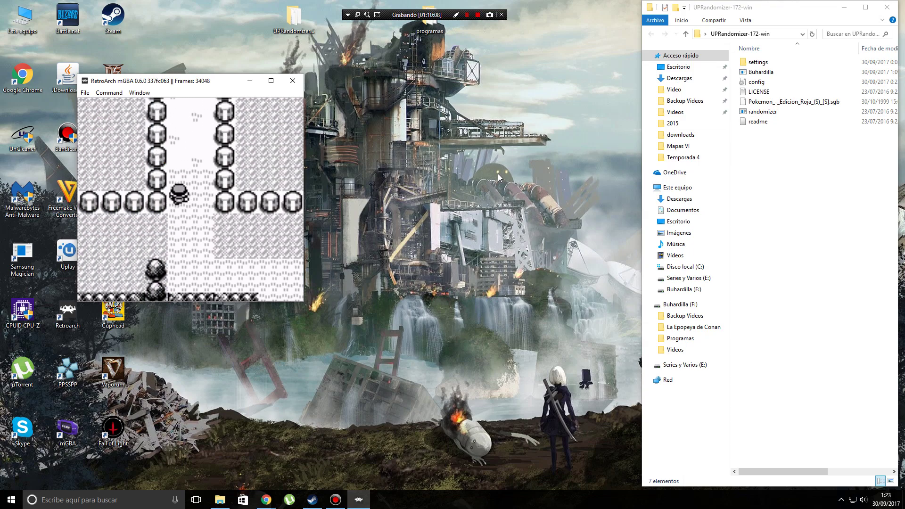
{"action": "key", "text": "Up"}
{"action": "key", "text": "Up"}
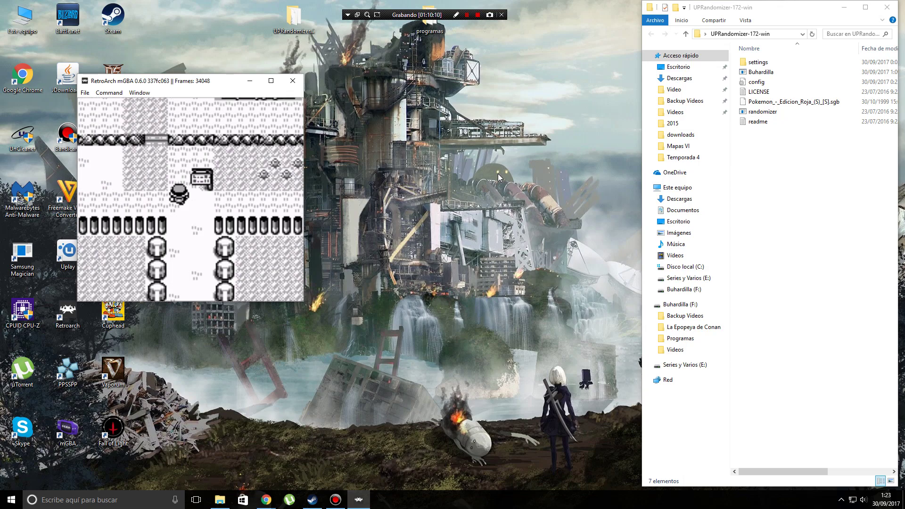
{"action": "key", "text": "Left"}
{"action": "key", "text": "Up"}
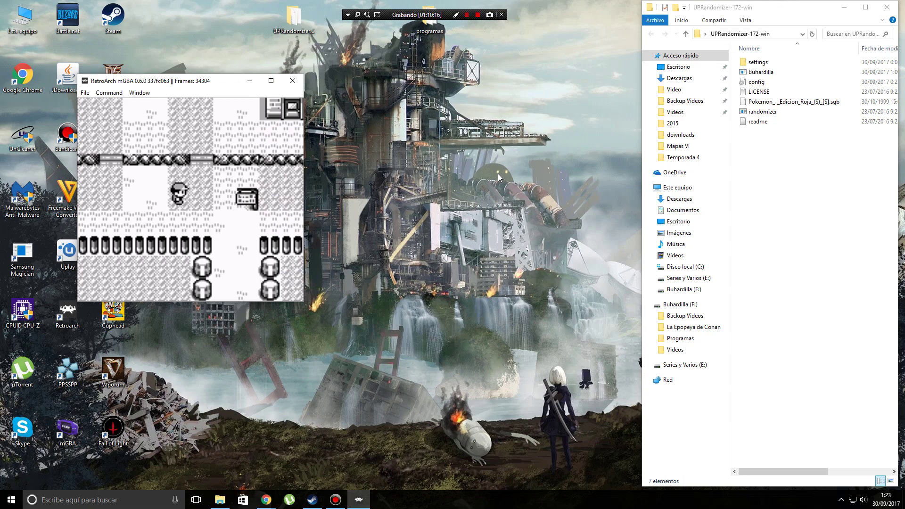
{"action": "left_click", "coordinate": [291, 82]}
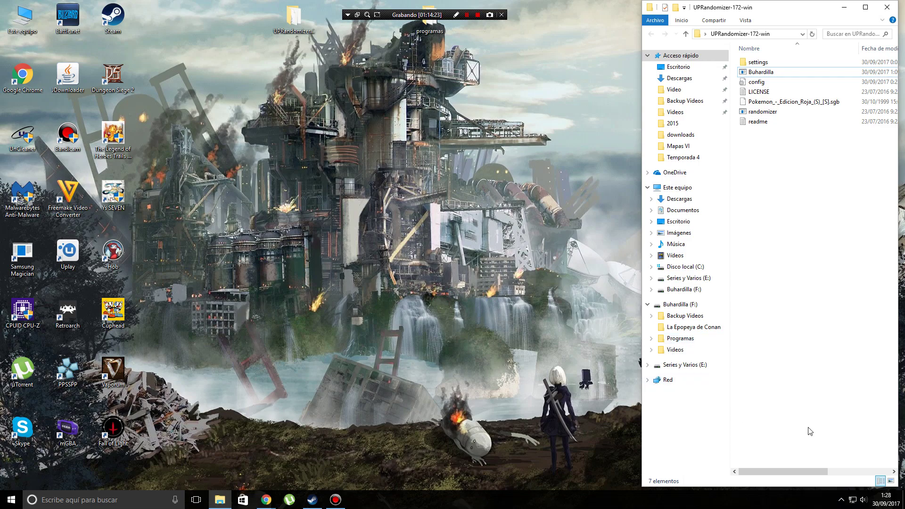
{"action": "left_click", "coordinate": [743, 73]}
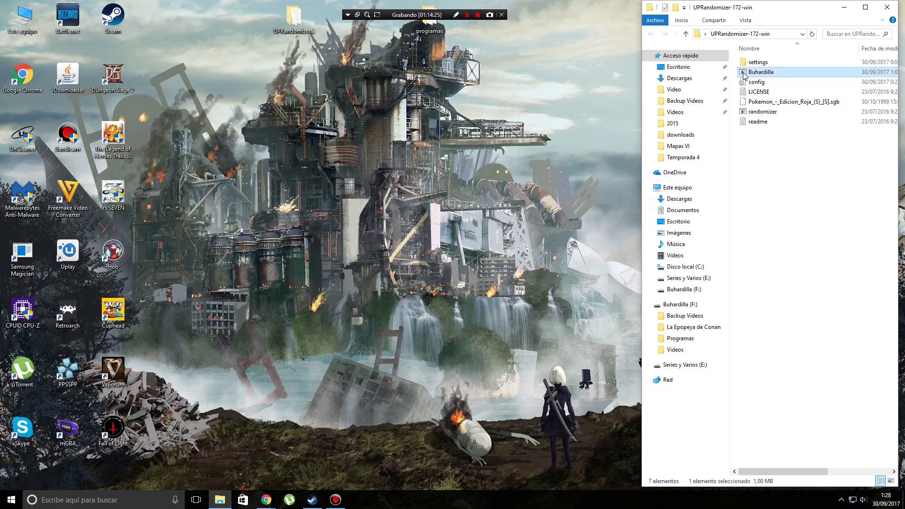
{"action": "left_click", "coordinate": [790, 241]}
{"action": "left_click", "coordinate": [762, 74]}
{"action": "left_click", "coordinate": [778, 180]}
{"action": "left_click", "coordinate": [759, 113]}
{"action": "left_click", "coordinate": [753, 164]}
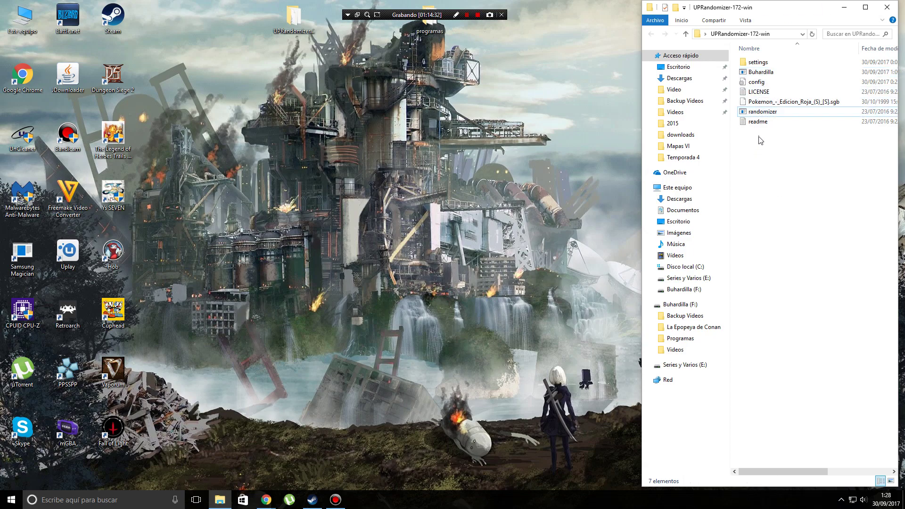